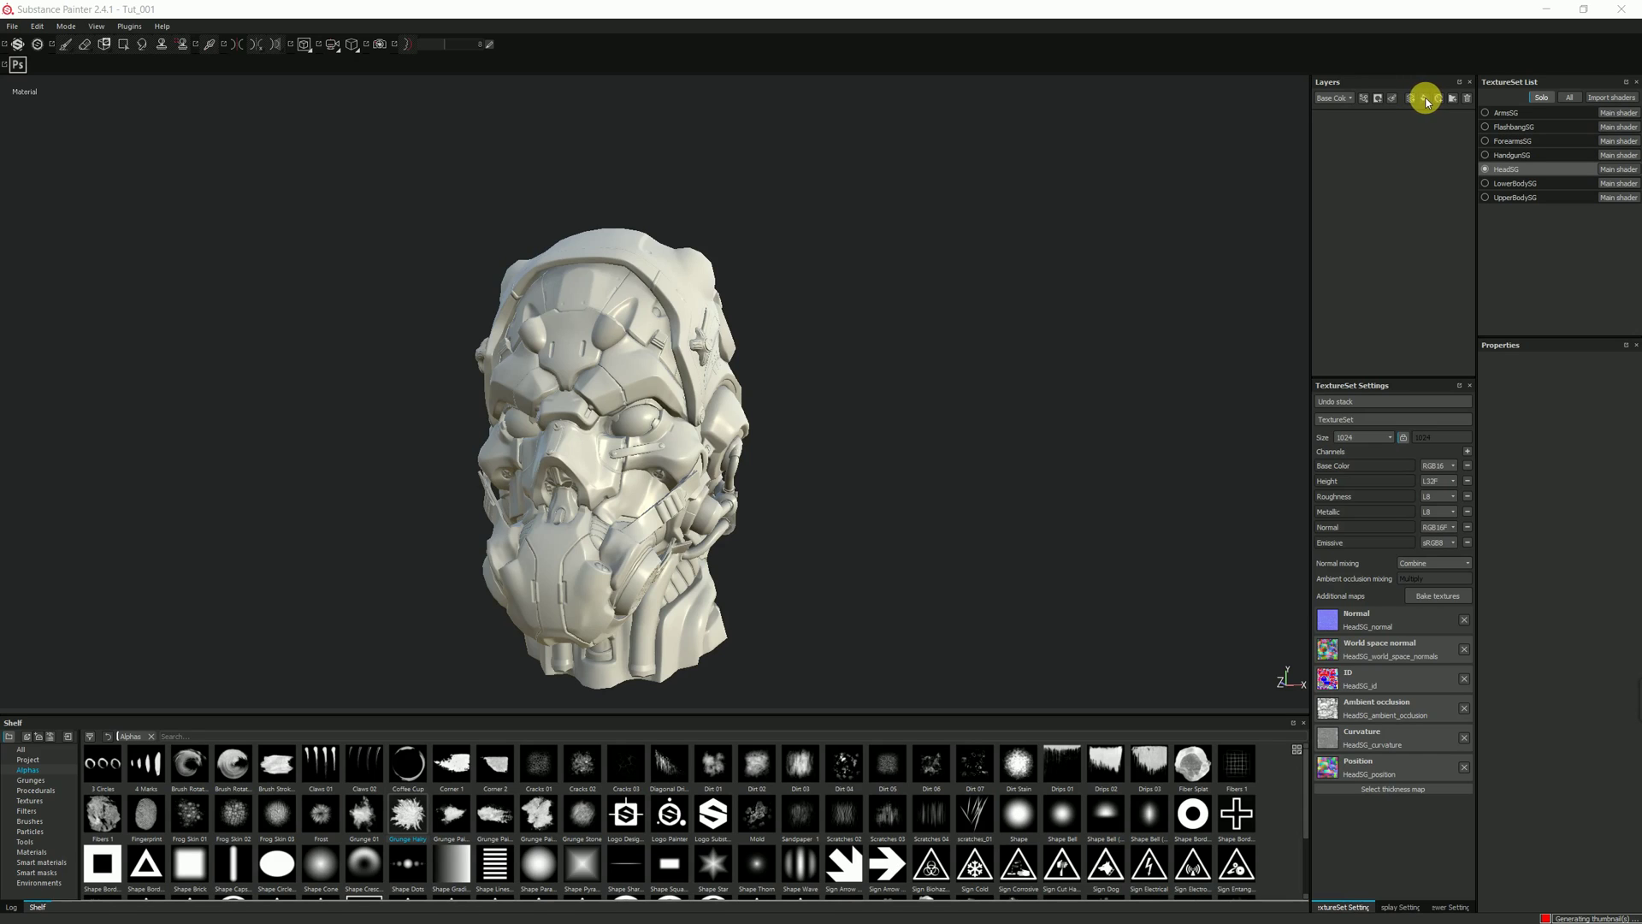
# Add a fill layer to the HeadSG texture set and disable its height and emissive channels
pyautogui.click(1425, 101)
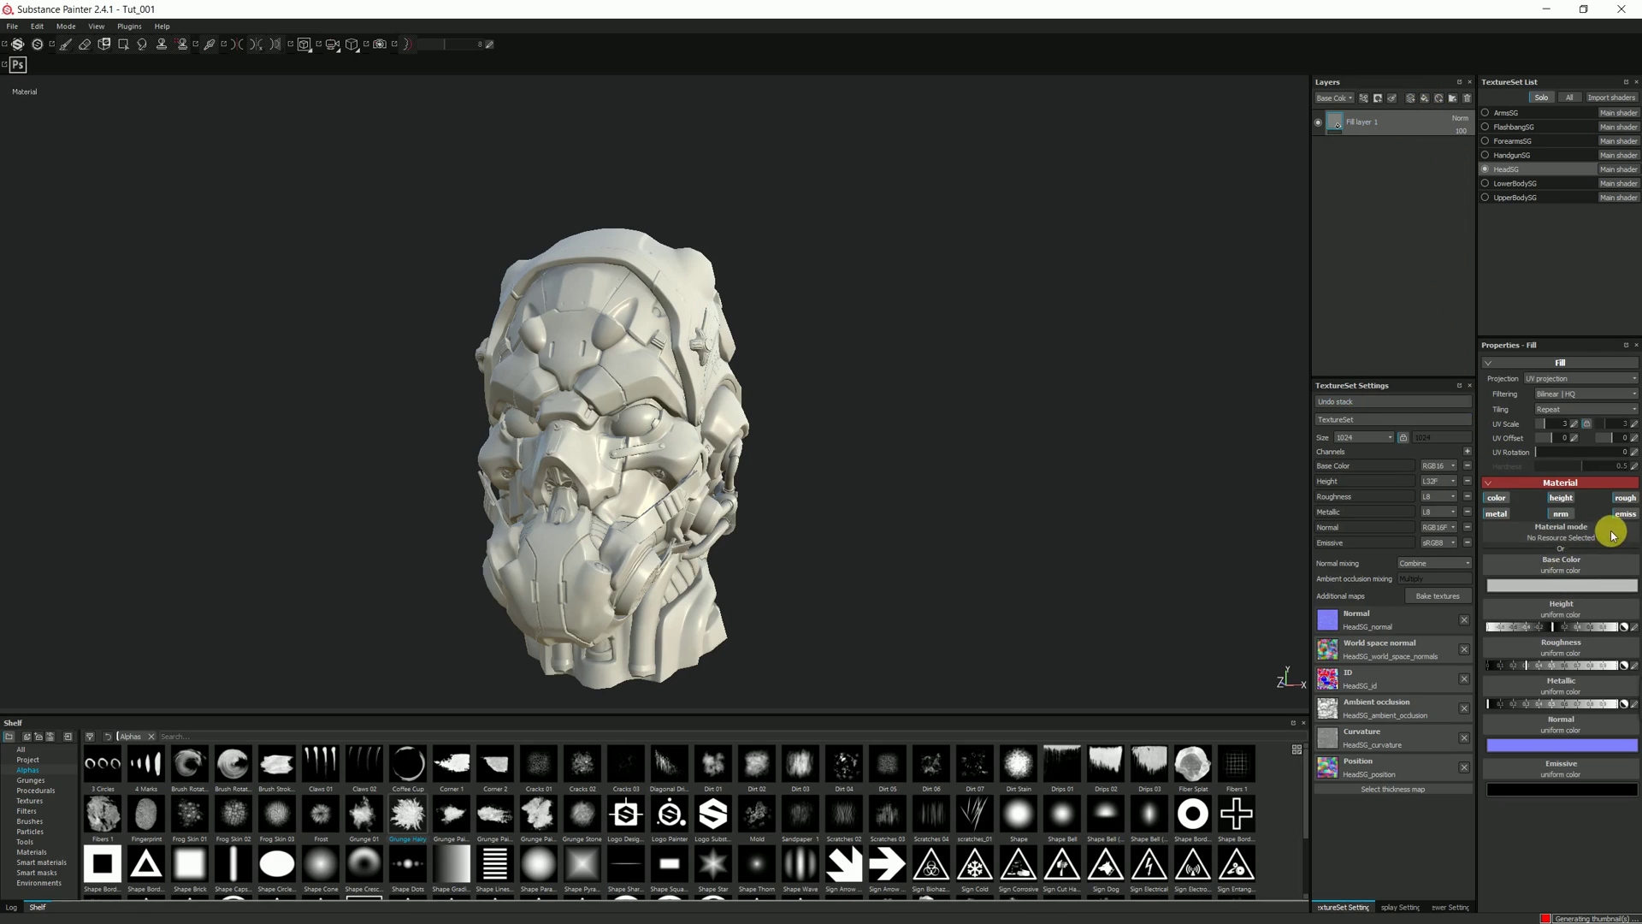
pyautogui.click(1568, 502)
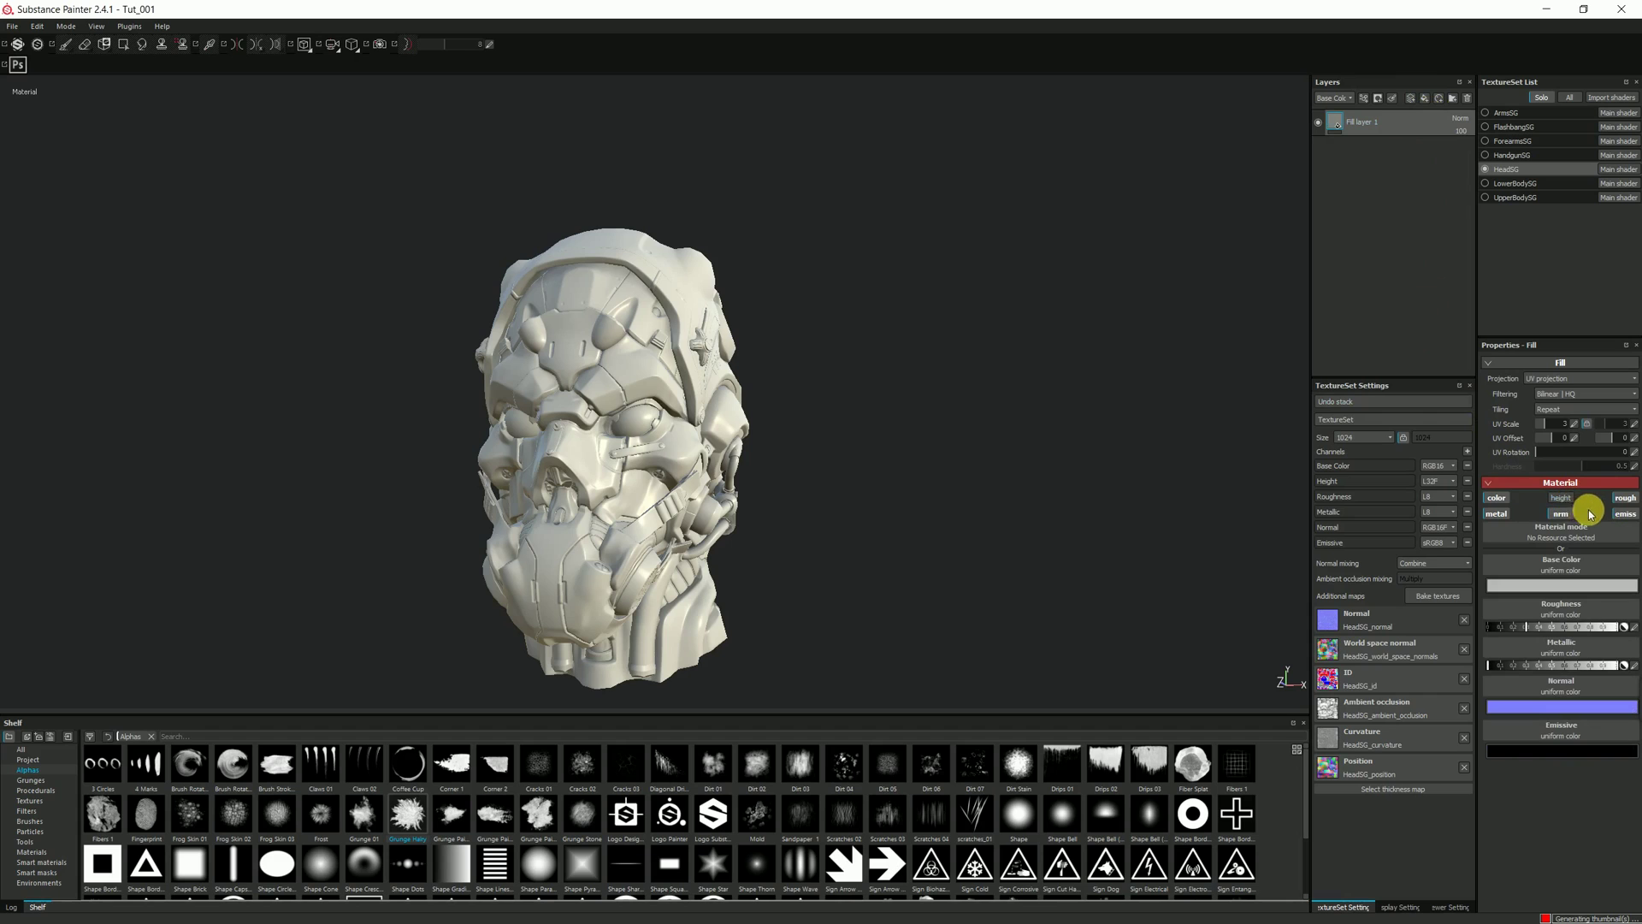
pyautogui.click(1623, 514)
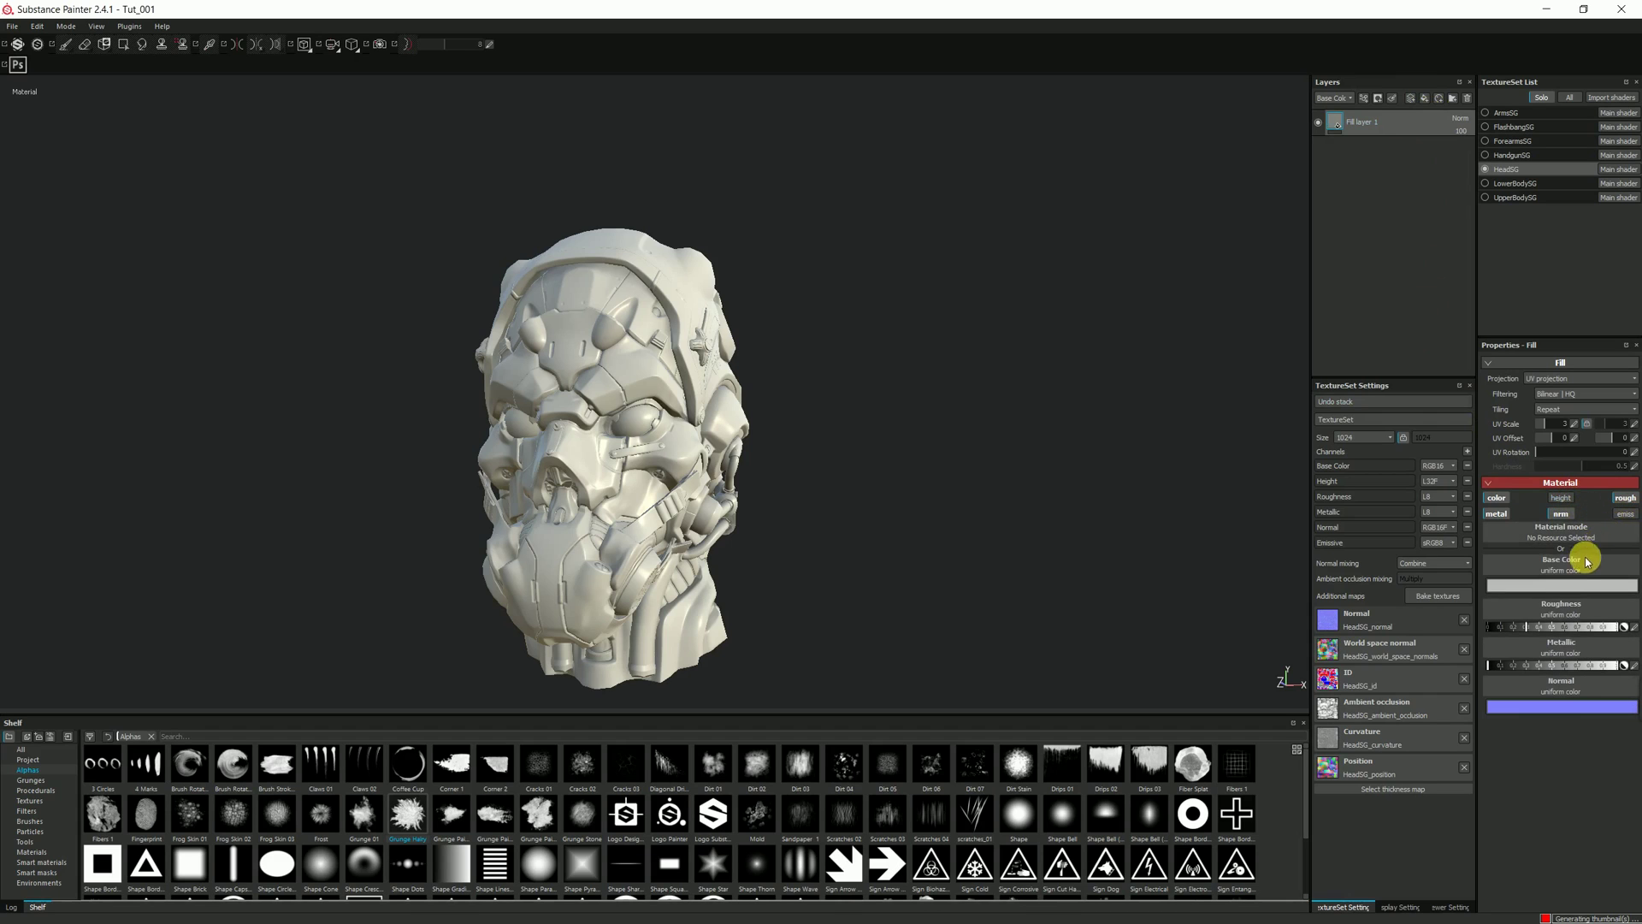
# Set the fill layer's base color to dark red, about RGB 0.244, 0.001, 0.001, and raise its roughness for a matte finish
pyautogui.click(1570, 584)
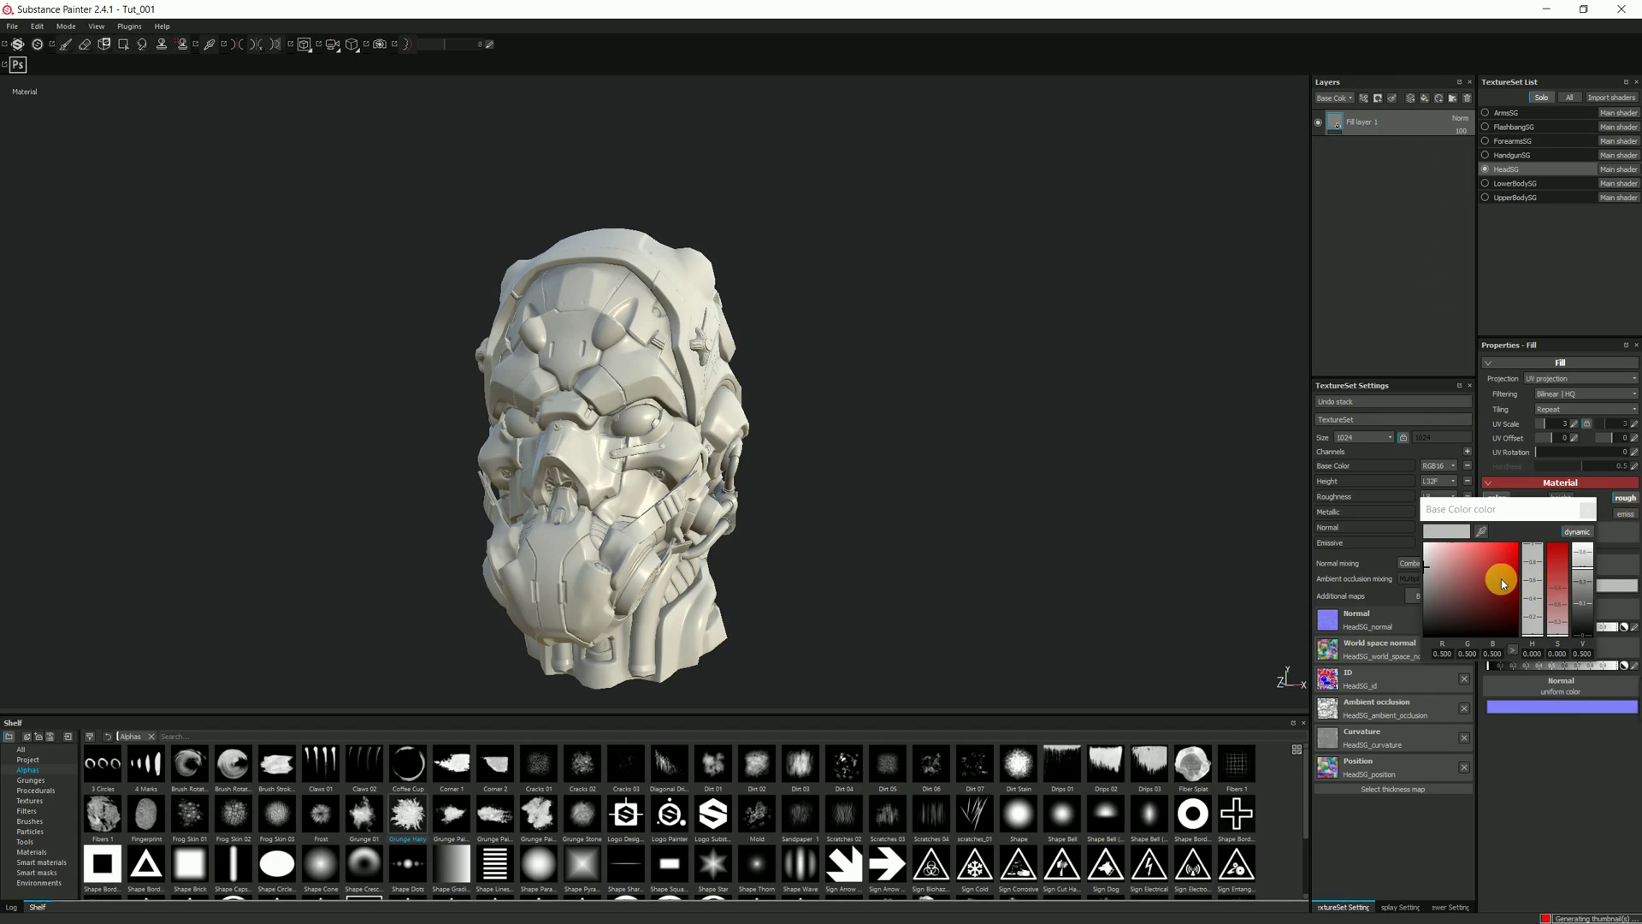
pyautogui.moveTo(1496, 581); pyautogui.dragTo(1517, 558)
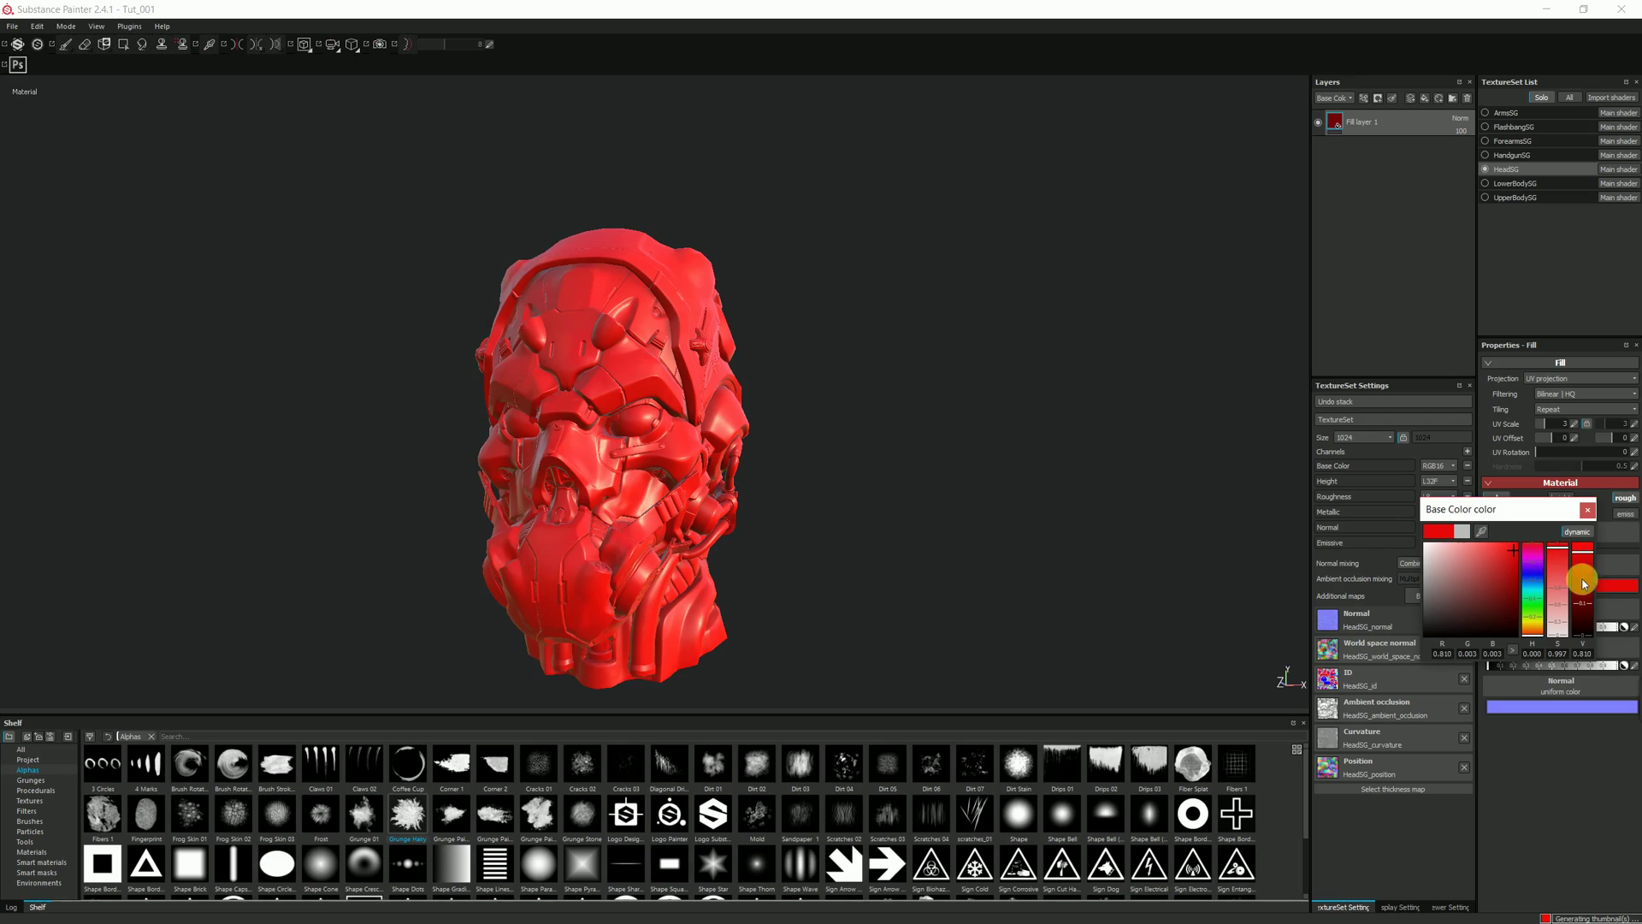
pyautogui.moveTo(1583, 574); pyautogui.dragTo(1583, 590)
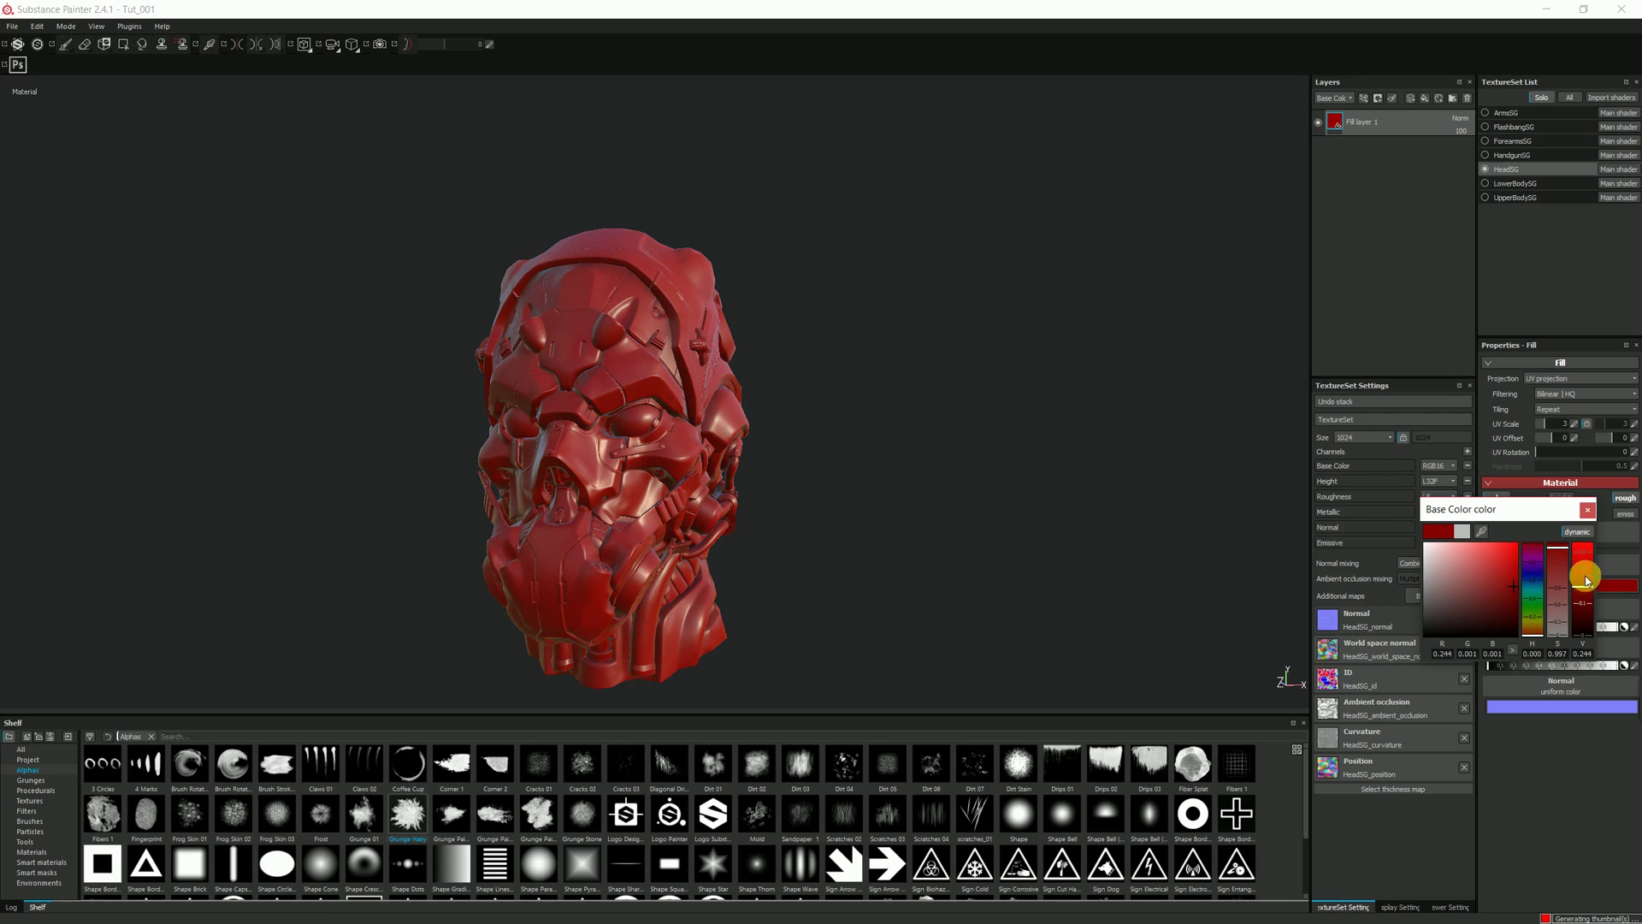
pyautogui.click(1587, 509)
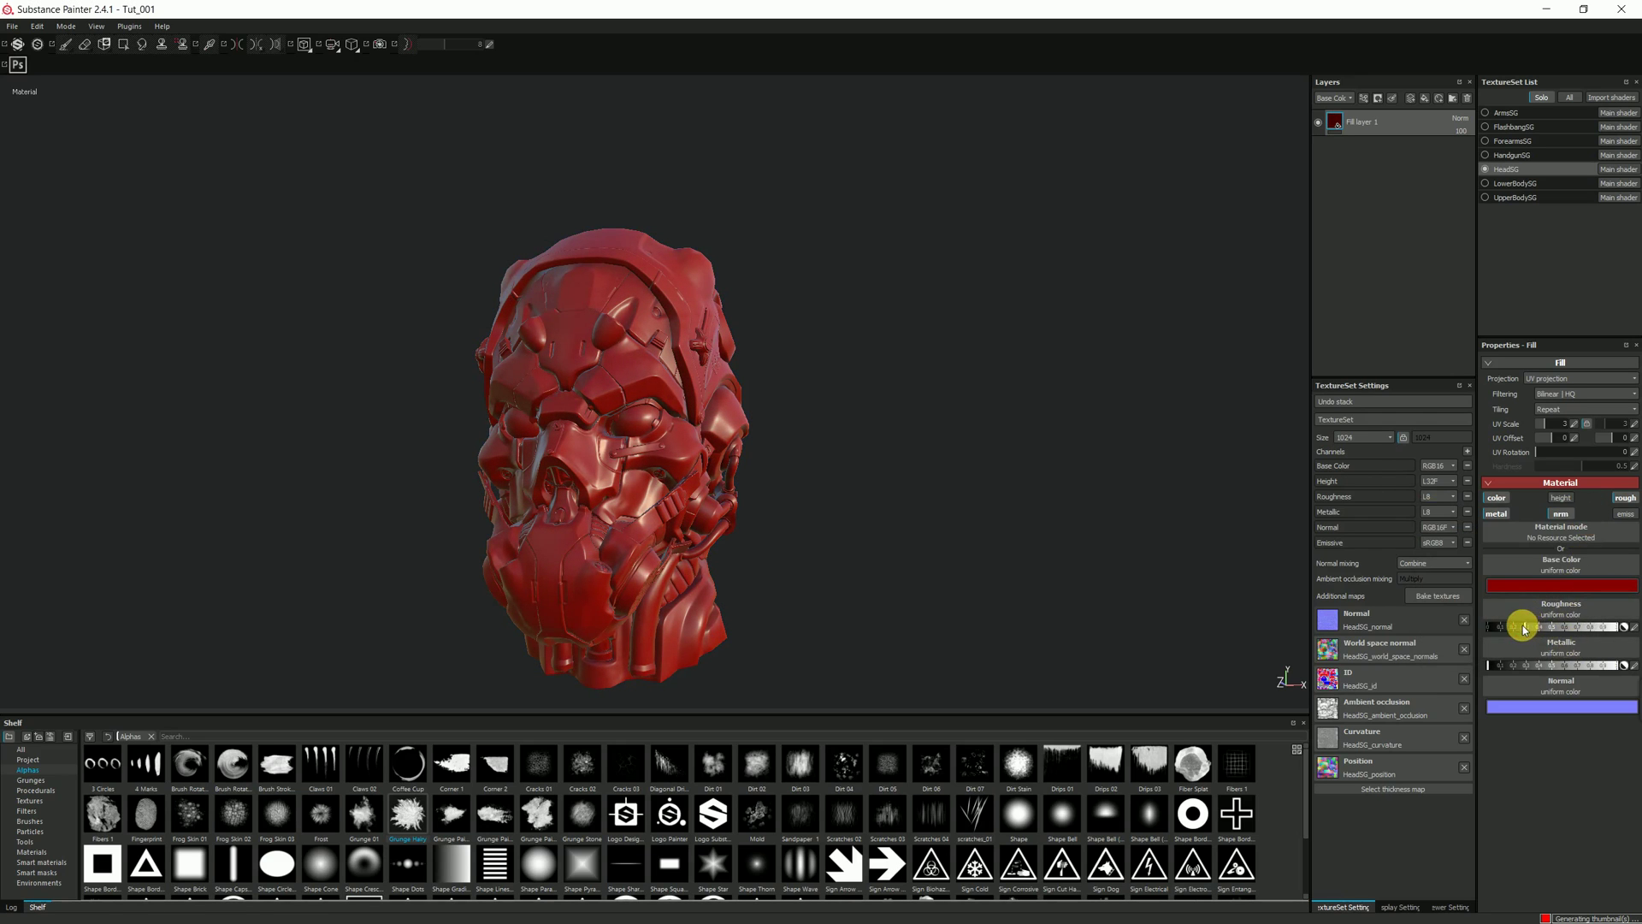
pyautogui.moveTo(1525, 631)
pyautogui.mouseDown()
pyautogui.moveTo(1489, 626)
pyautogui.moveTo(1580, 635)
pyautogui.moveTo(1540, 667)
pyautogui.moveTo(1589, 670)
pyautogui.mouseUp()
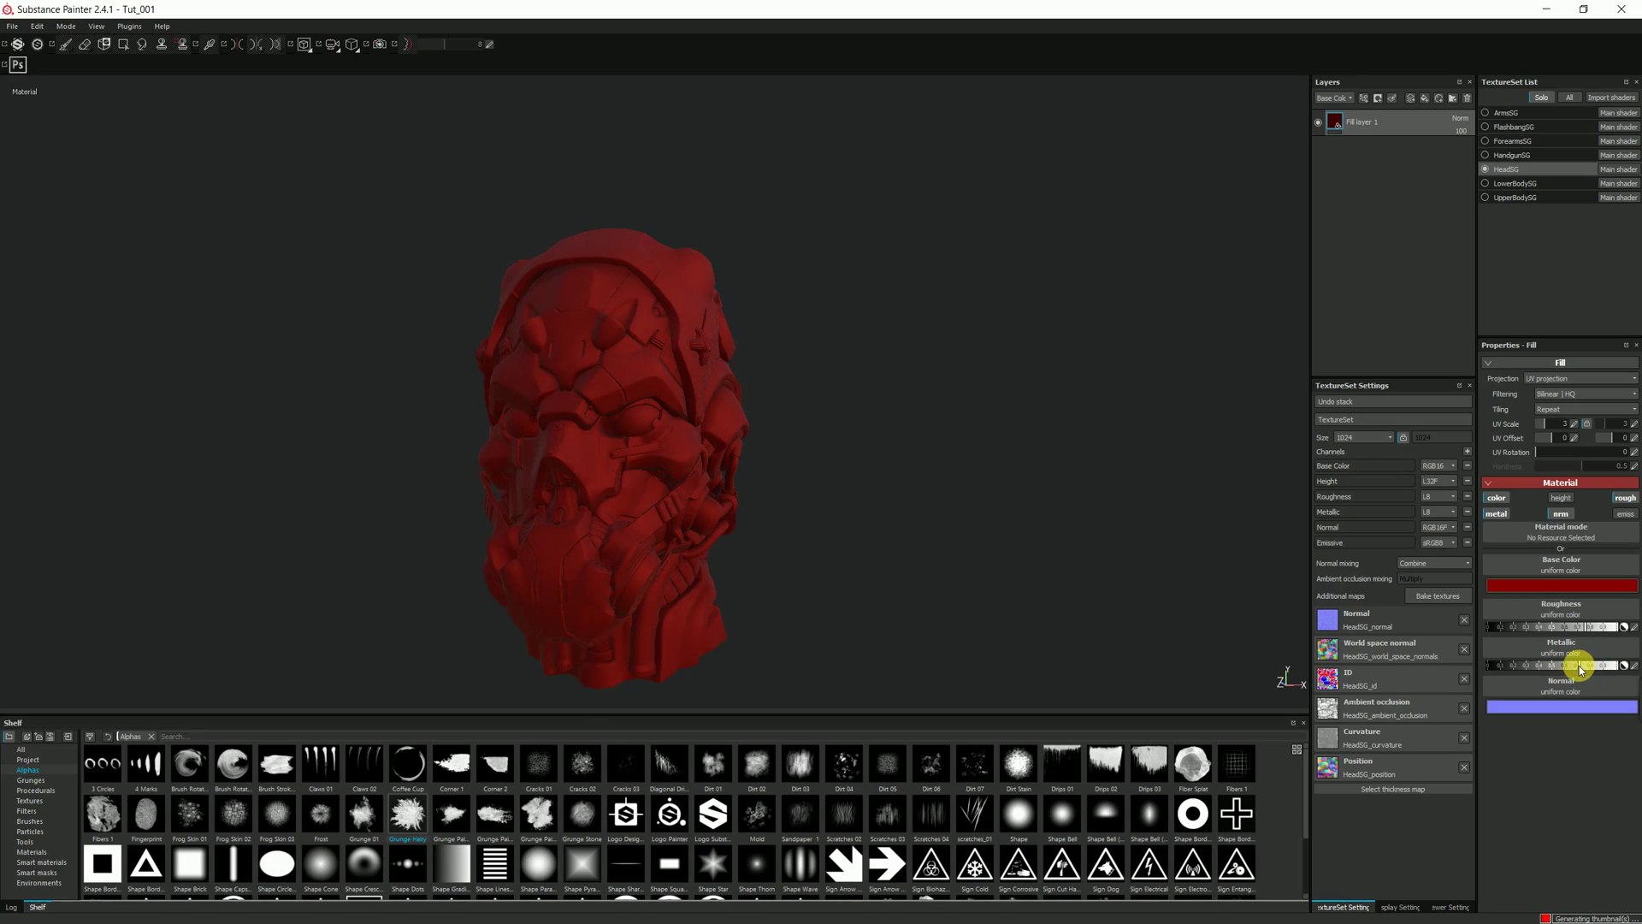
# Add a color selection mask to the dark red fill layer and pick the red ID color of the face plates
pyautogui.click(1397, 100)
pyautogui.rightClick(1385, 123)
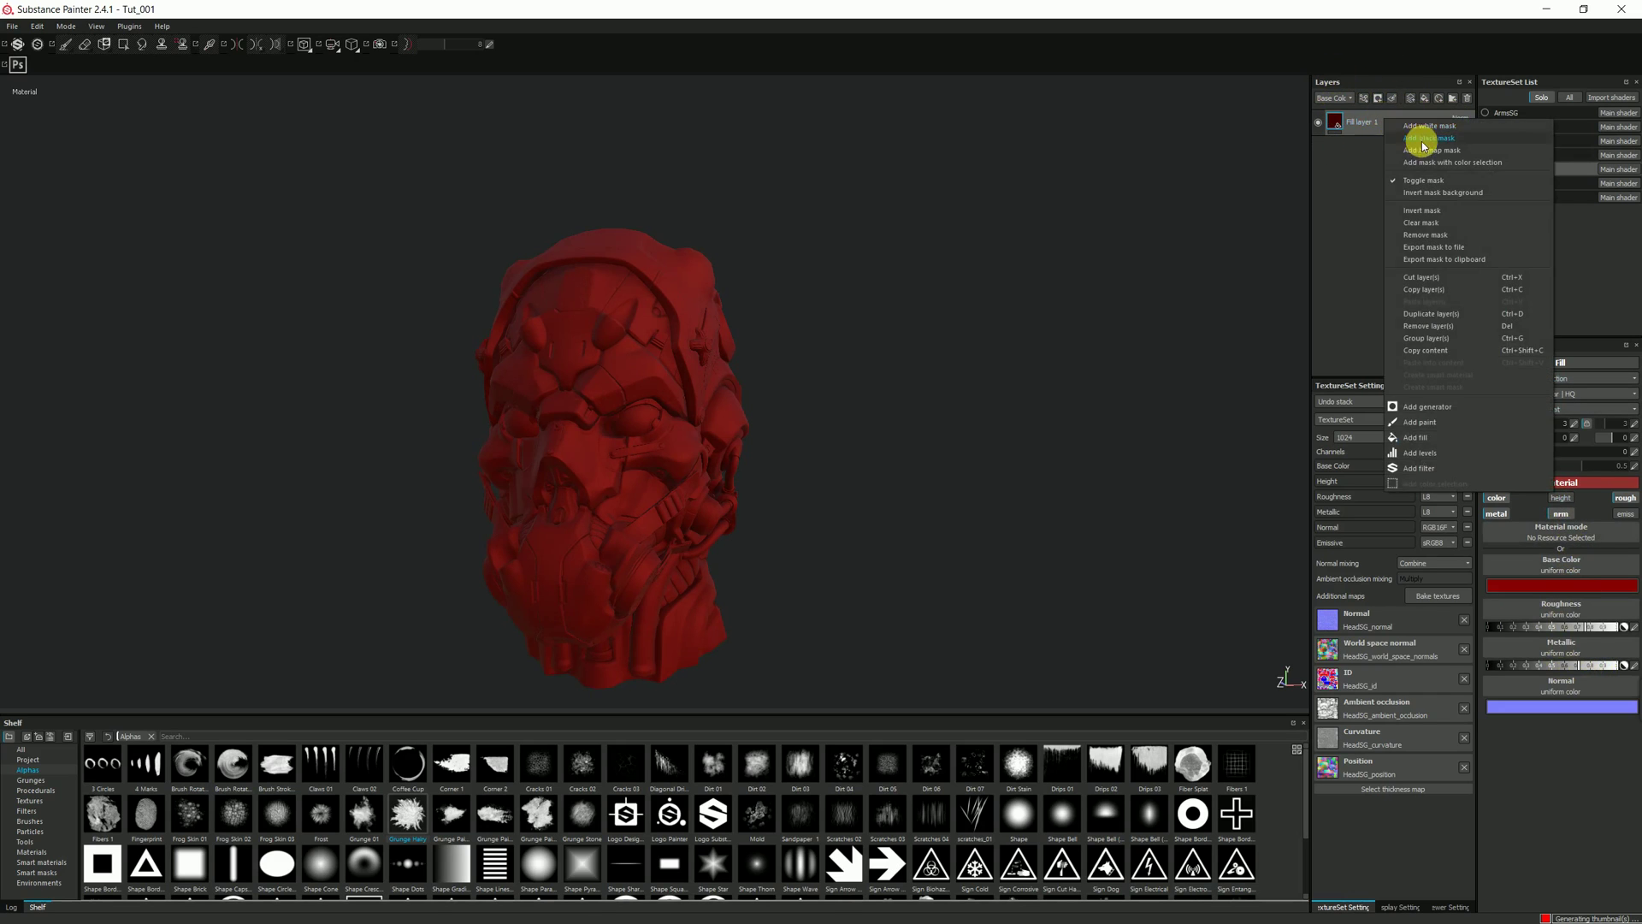
pyautogui.click(1434, 163)
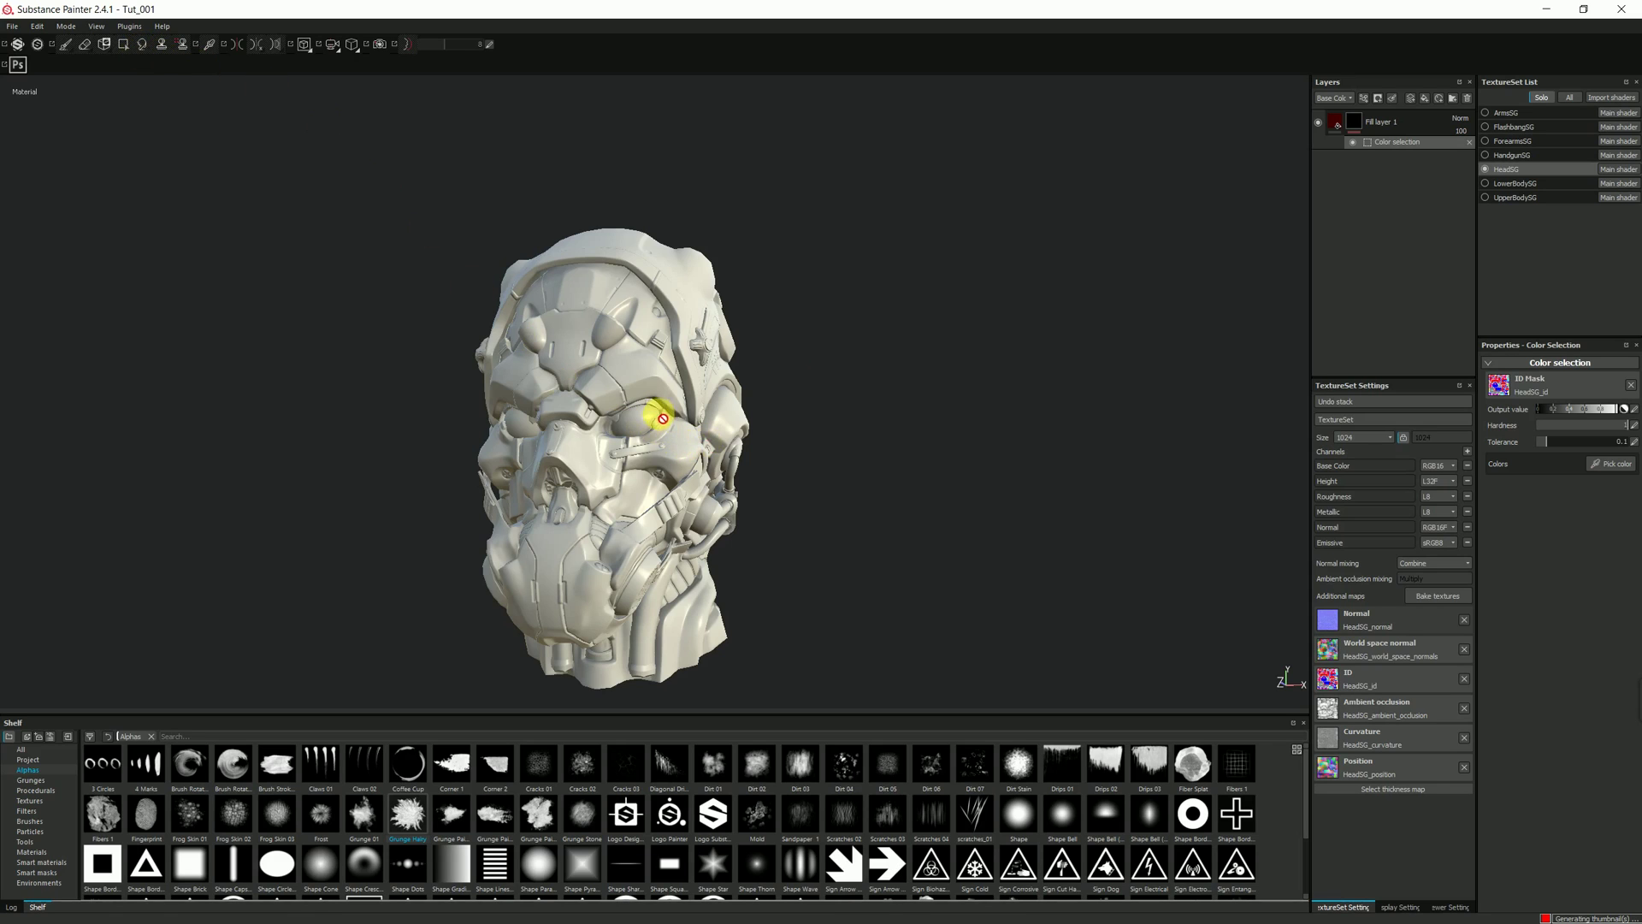
pyautogui.click(1619, 463)
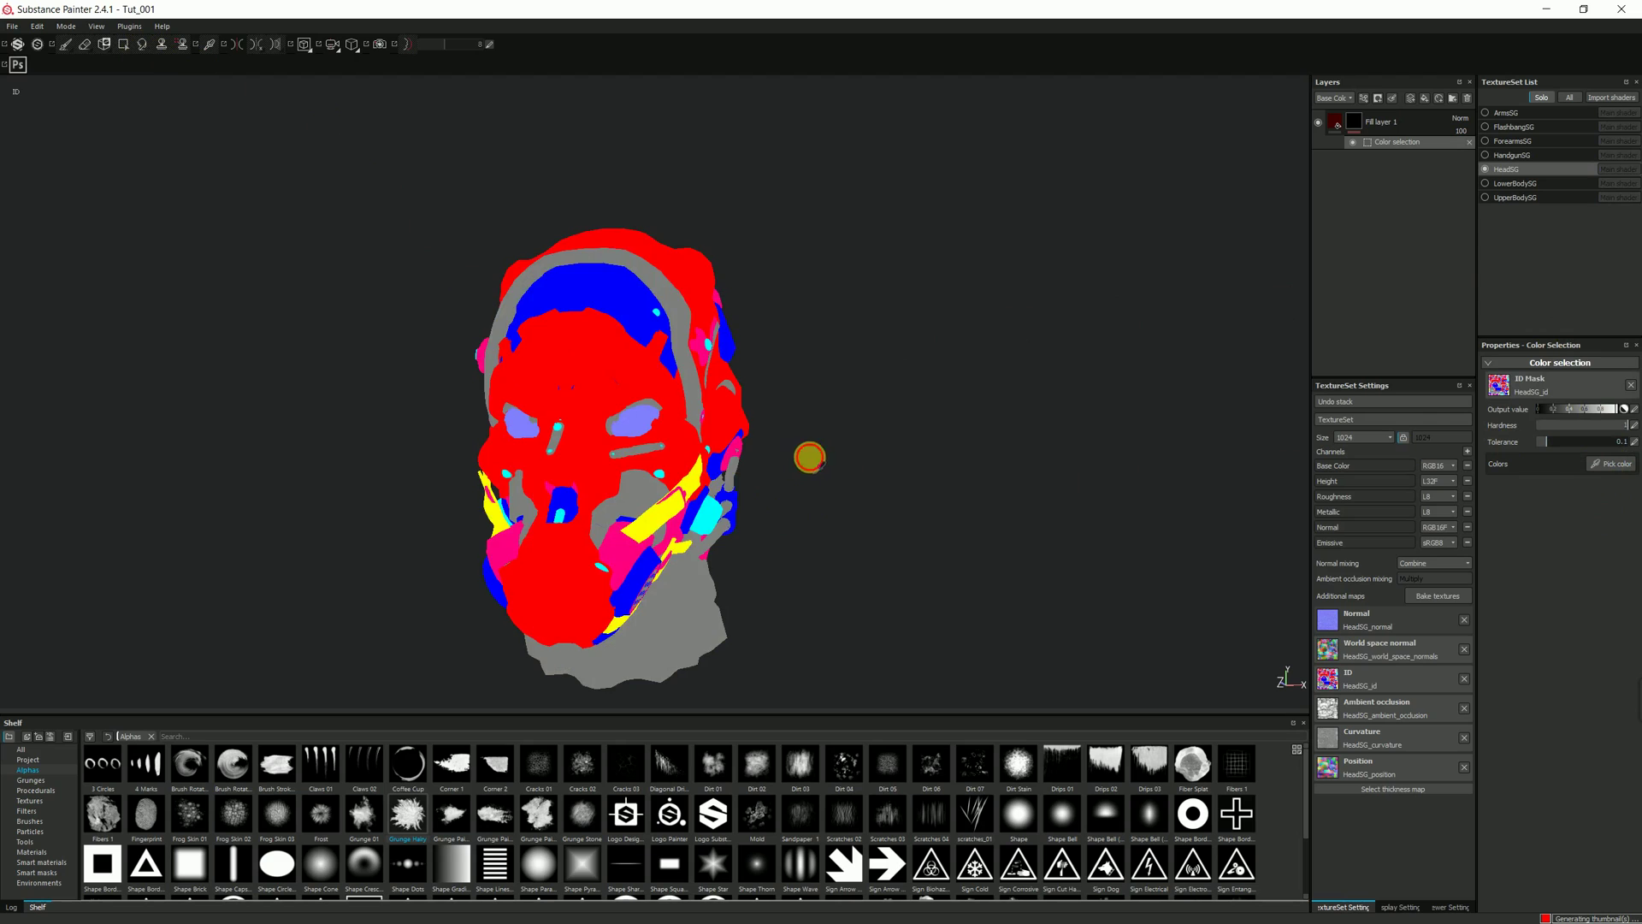
pyautogui.press('alt')
pyautogui.click(1609, 466)
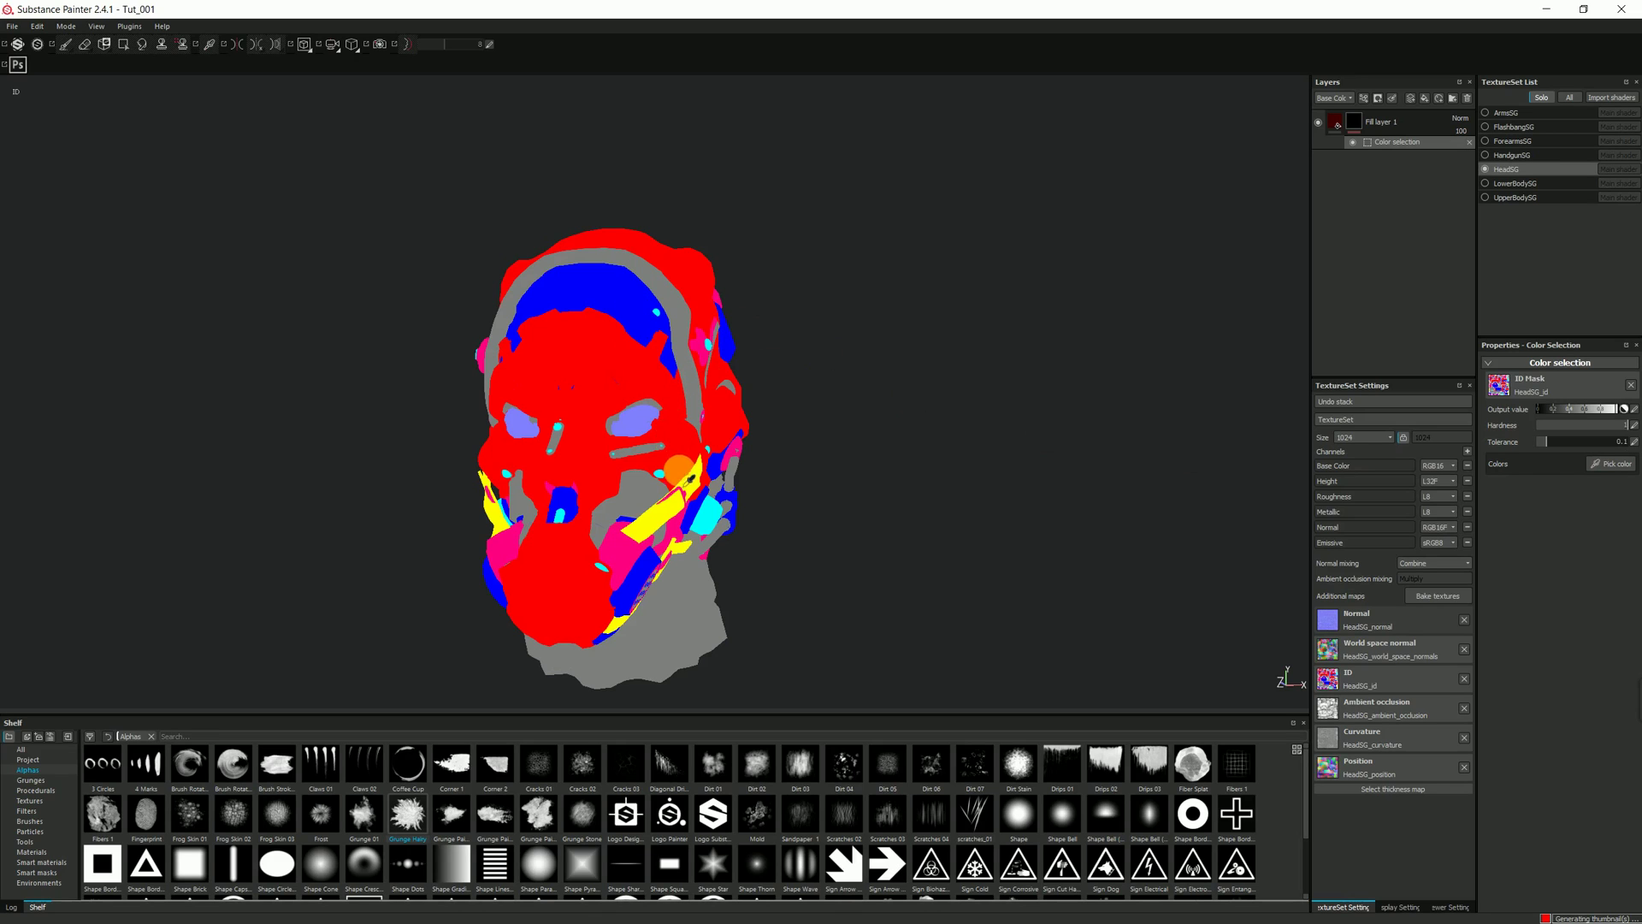
pyautogui.click(680, 457)
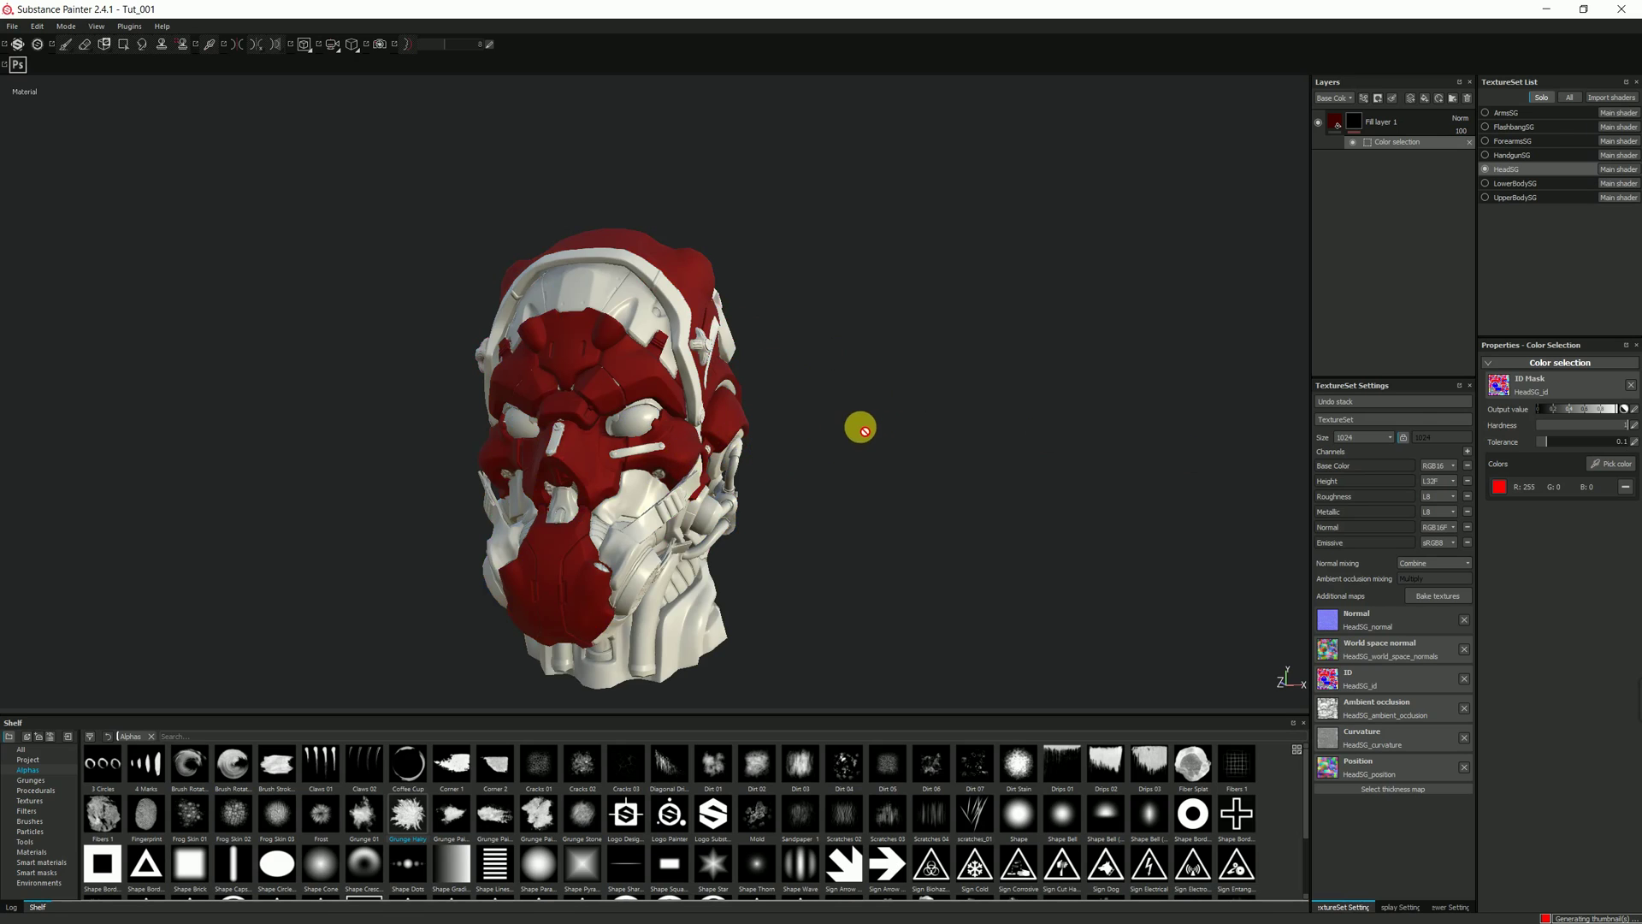
pyautogui.moveTo(845, 453)
pyautogui.keyDown('alt'); pyautogui.mouseDown()
pyautogui.moveTo(774, 468)
pyautogui.moveTo(685, 433)
pyautogui.moveTo(737, 443)
pyautogui.mouseUp(); pyautogui.keyUp('alt')
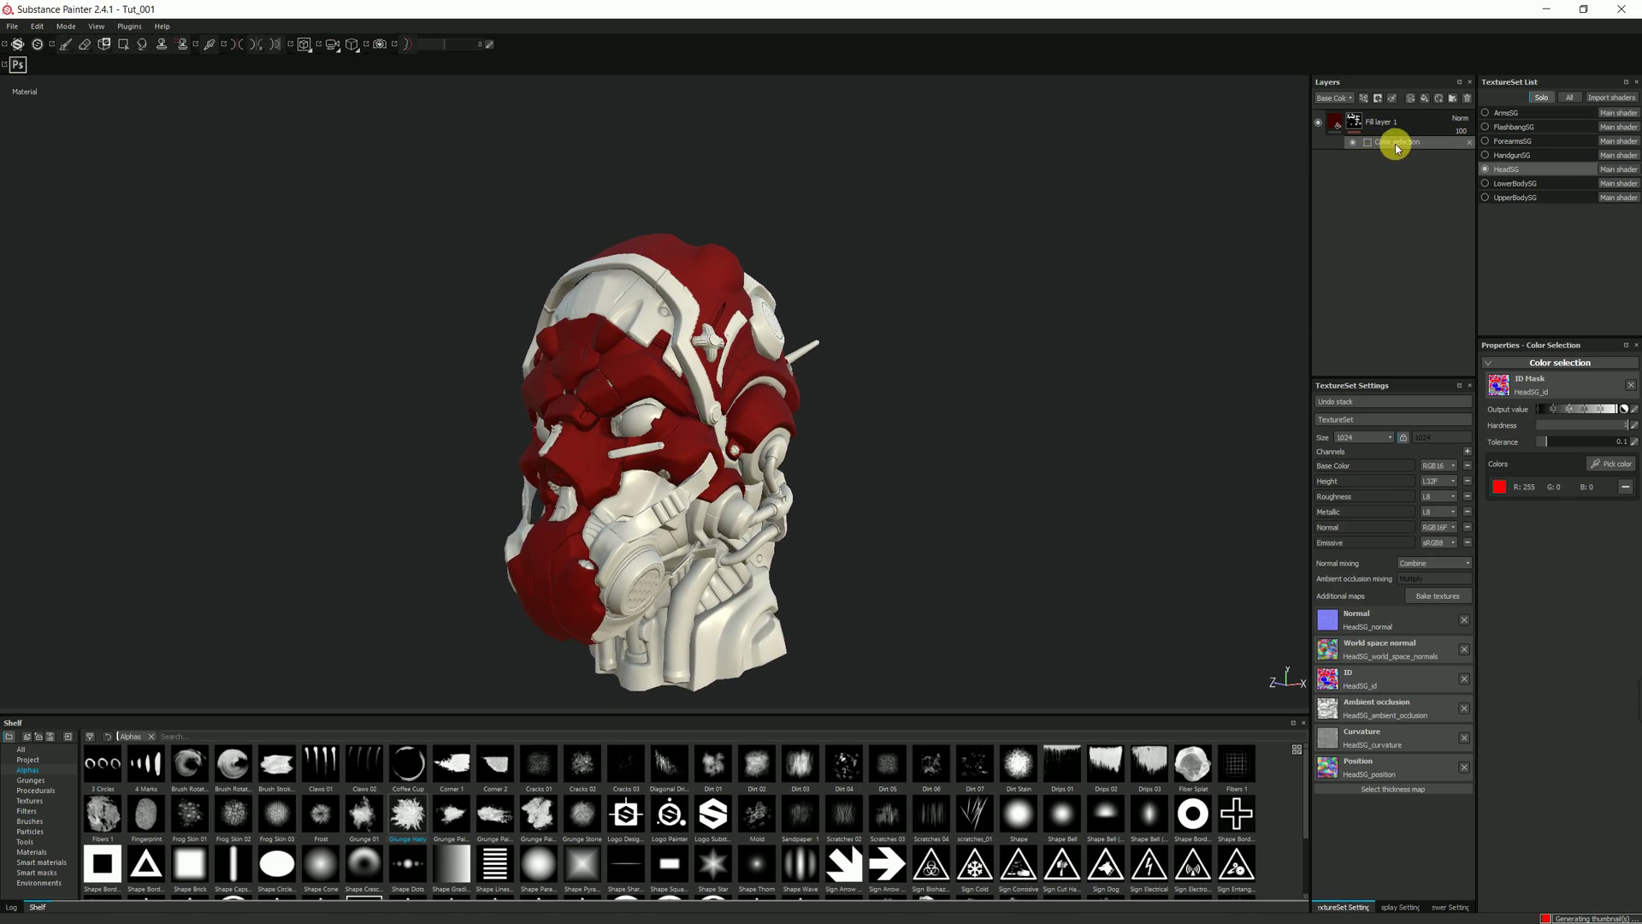
# Add a second fill layer above the red one and disable its height channel, keeping the emissive channel on
pyautogui.click(1426, 101)
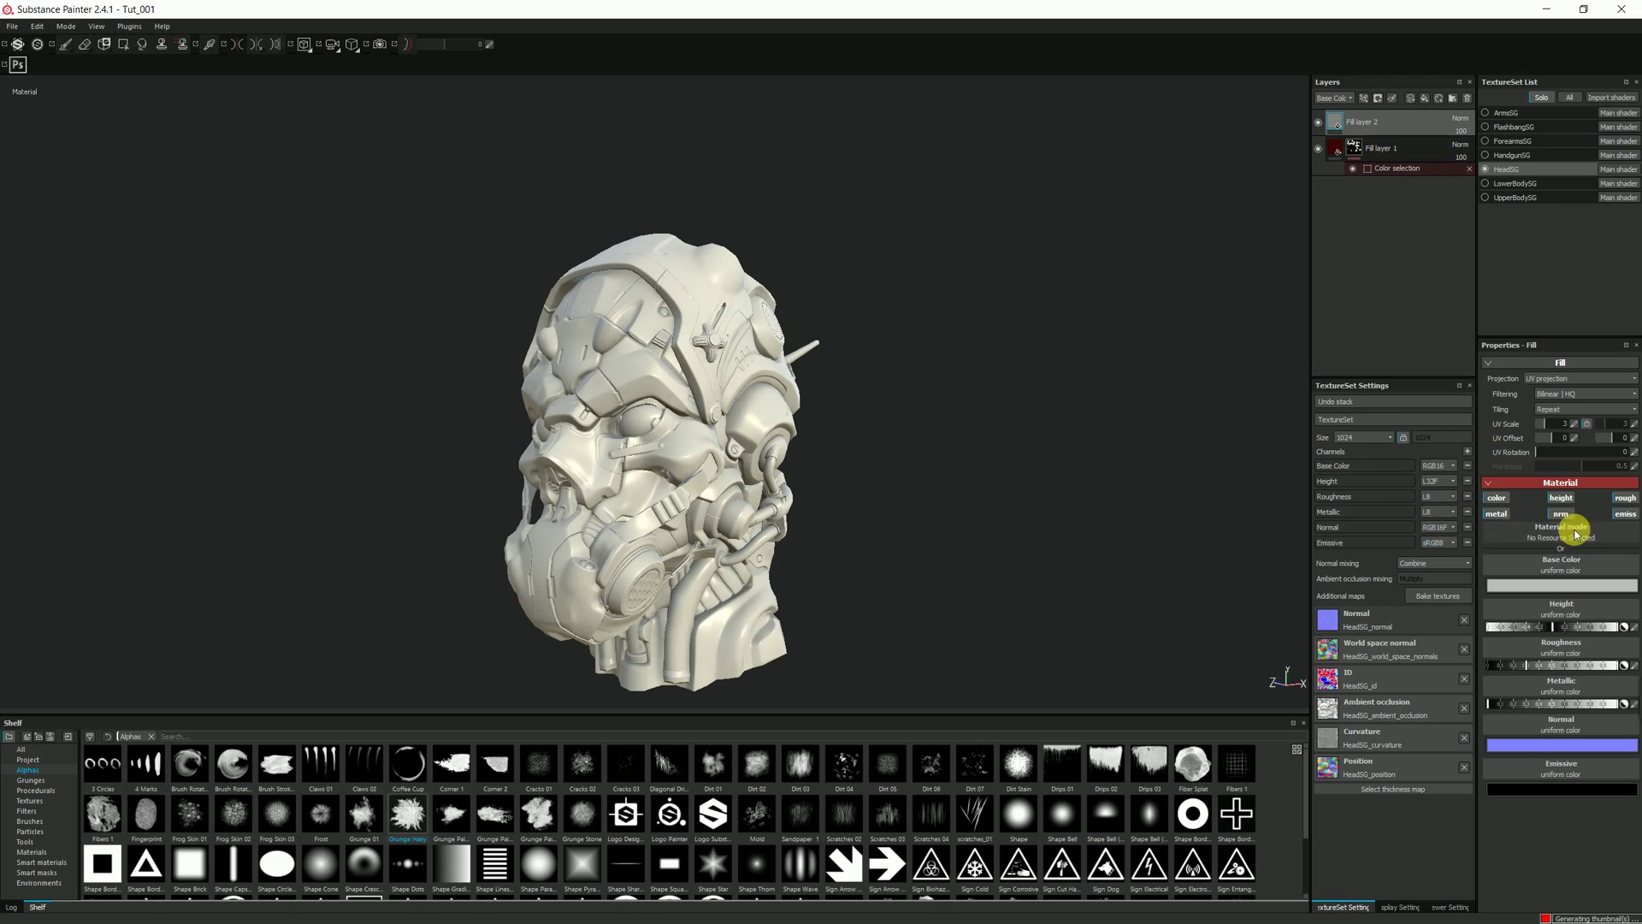
pyautogui.click(1570, 483)
pyautogui.click(1570, 483)
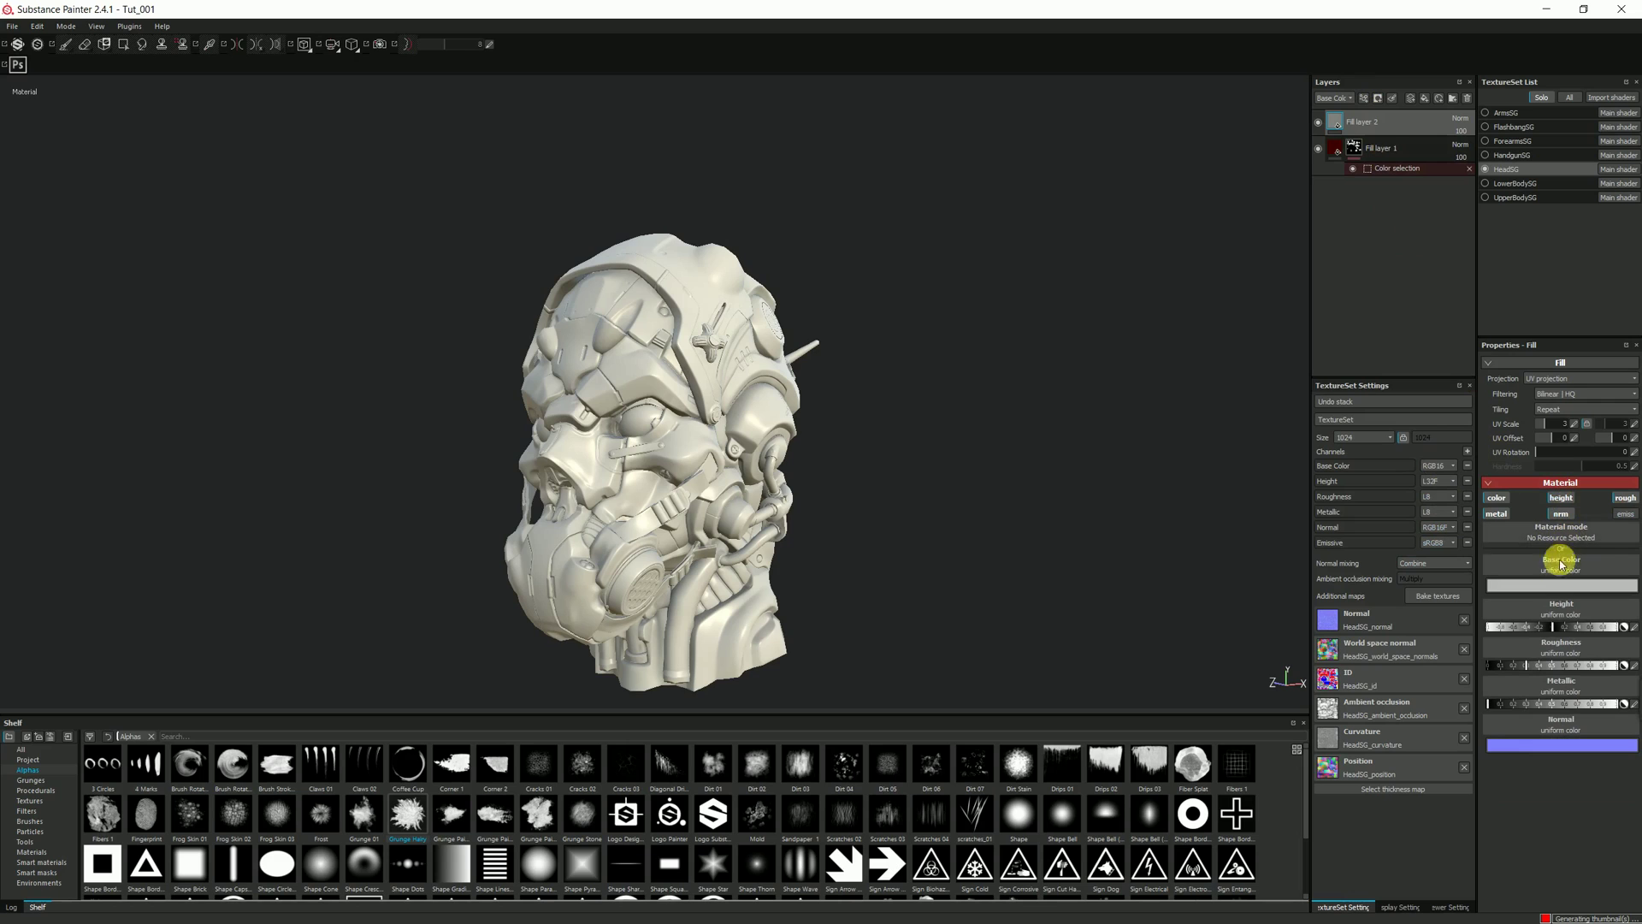
pyautogui.click(1625, 514)
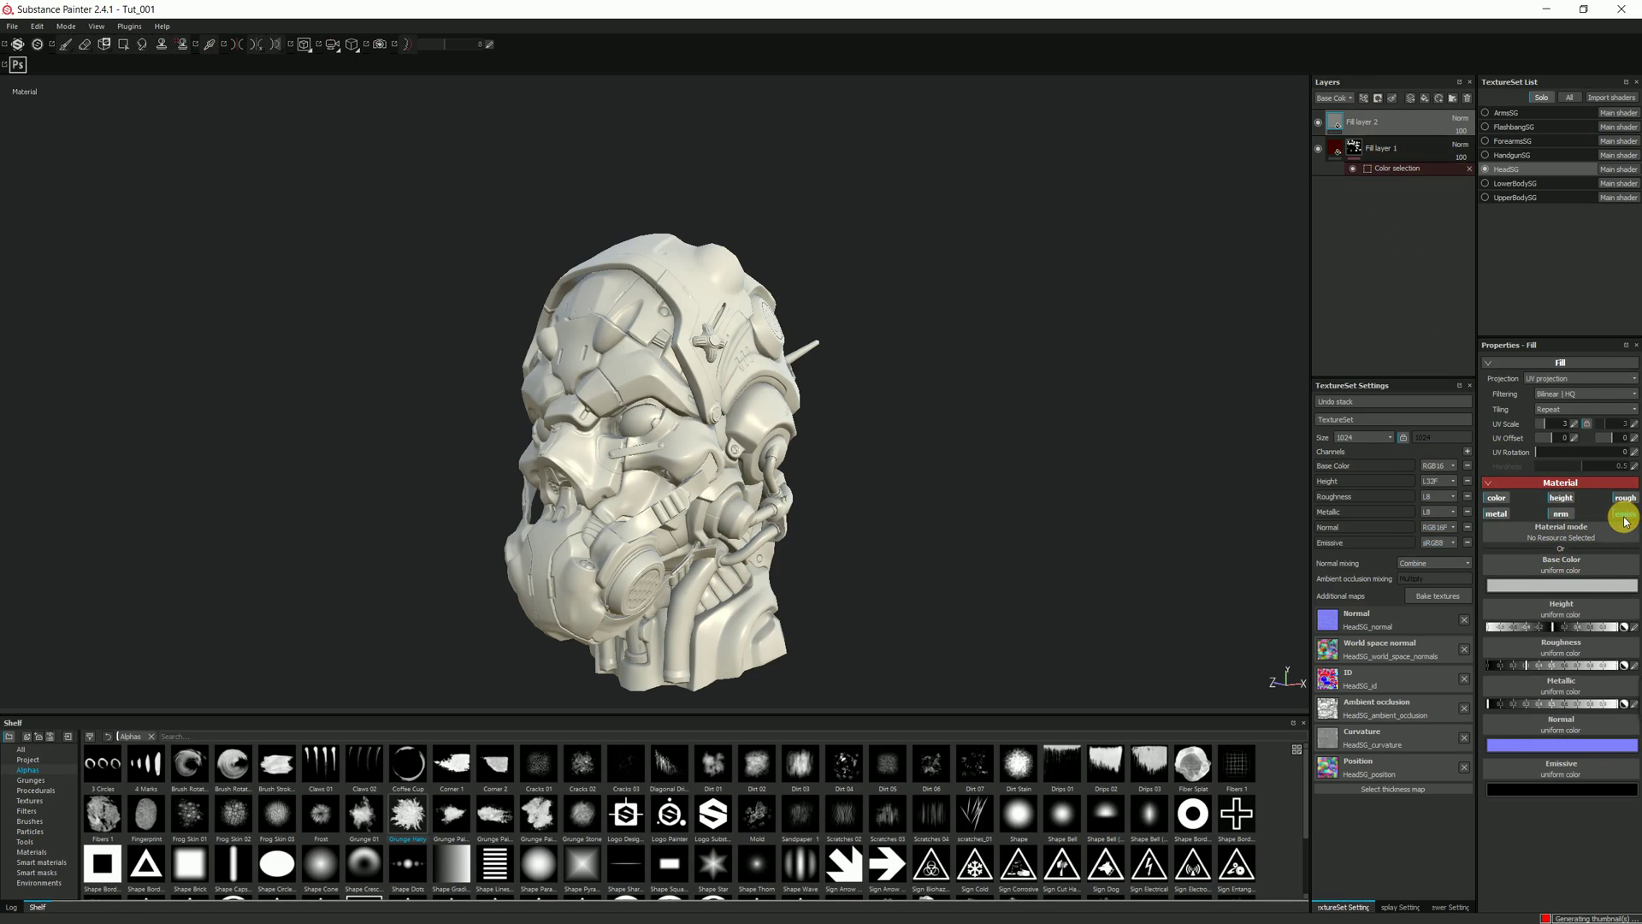
pyautogui.click(1568, 500)
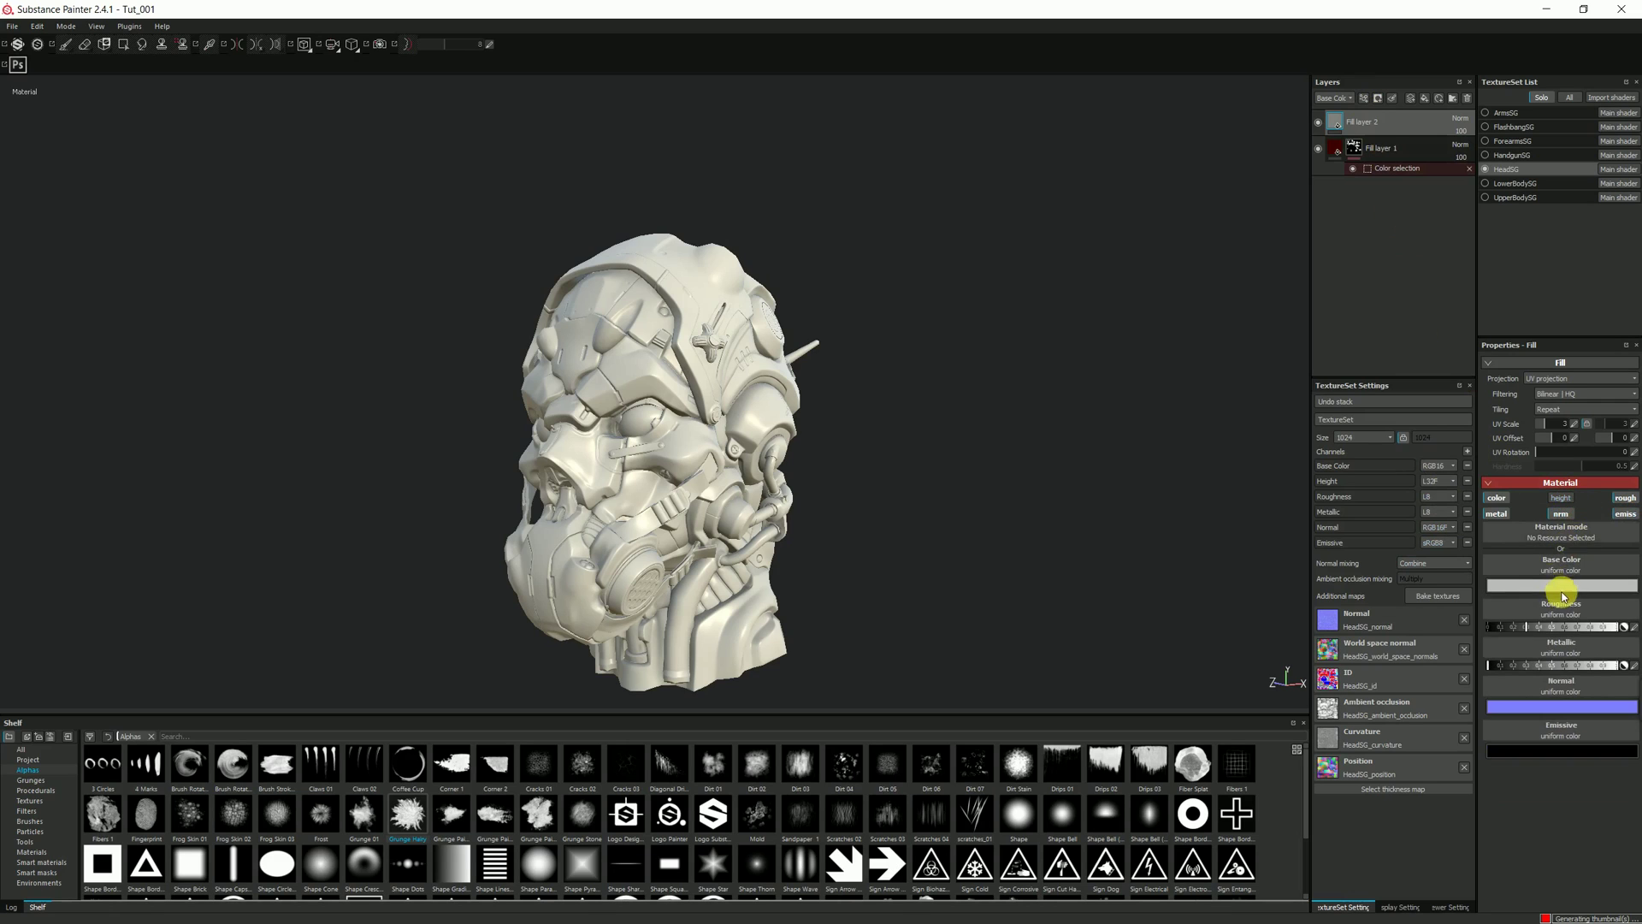
# Set the second fill layer's base color to bright green, about RGB 0.001, 0.751, 0.012
pyautogui.click(1557, 583)
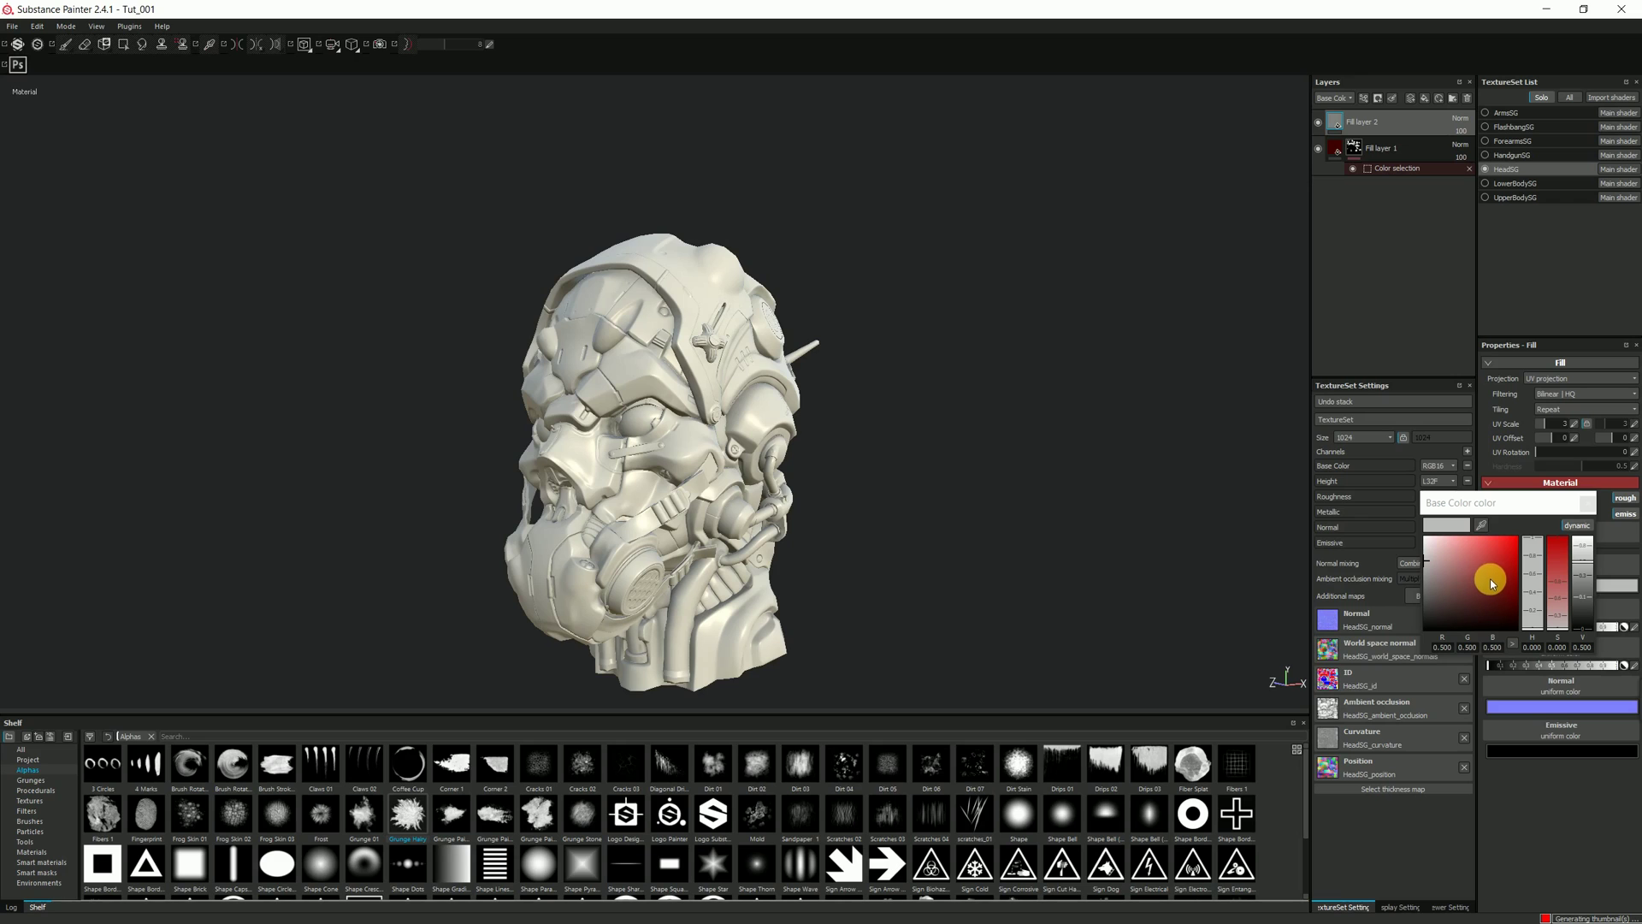
pyautogui.click(1492, 582)
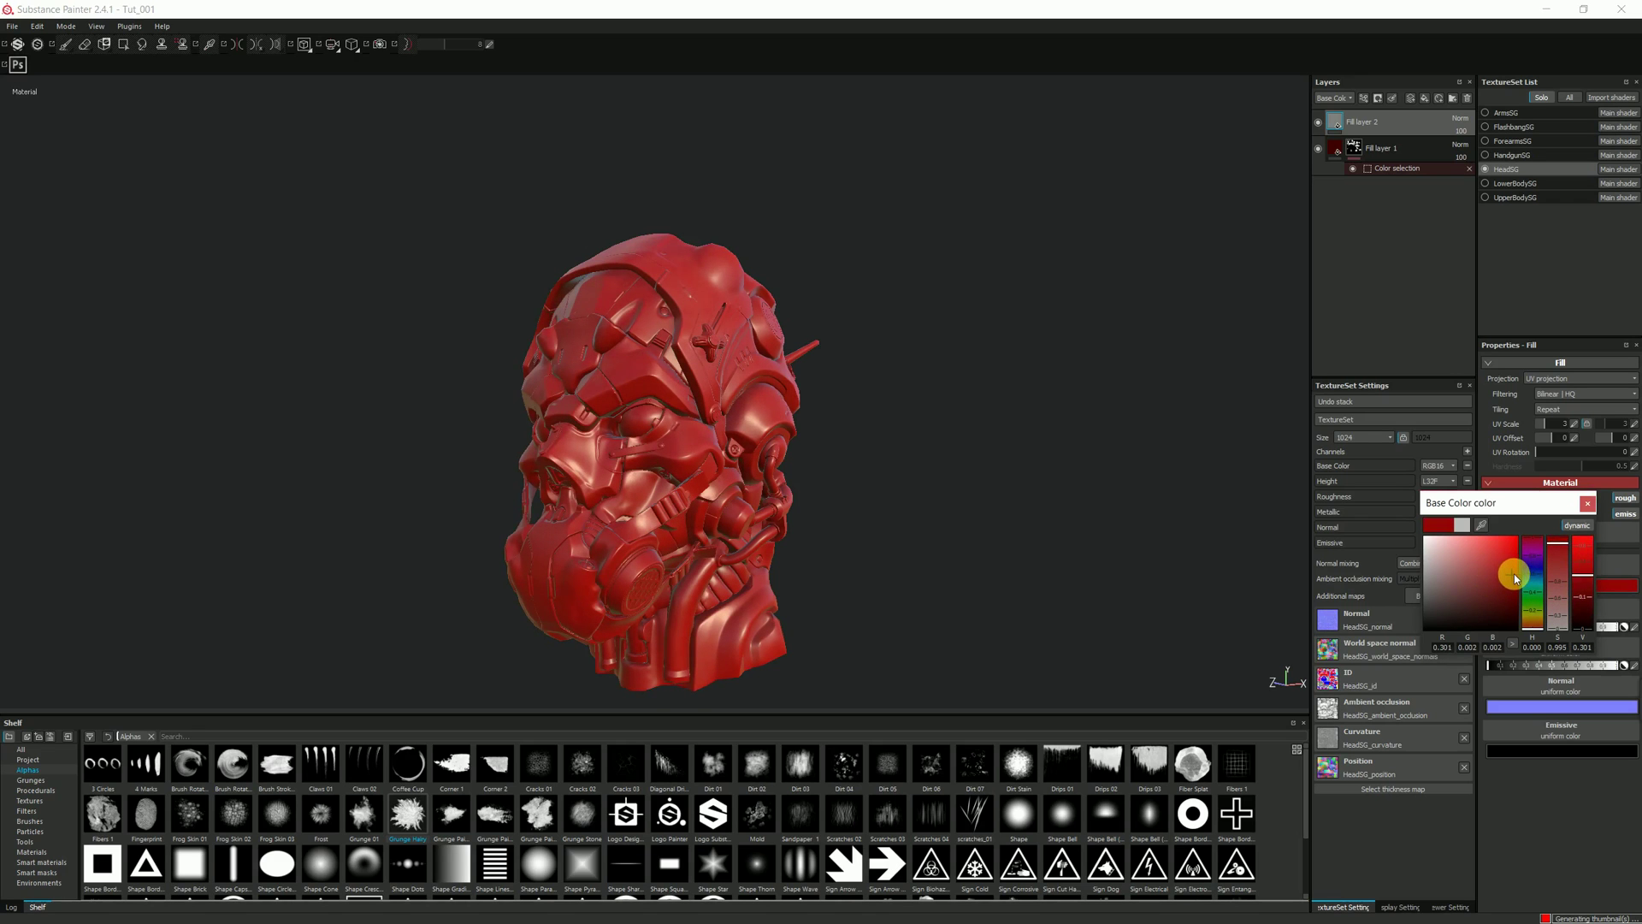
pyautogui.click(1535, 603)
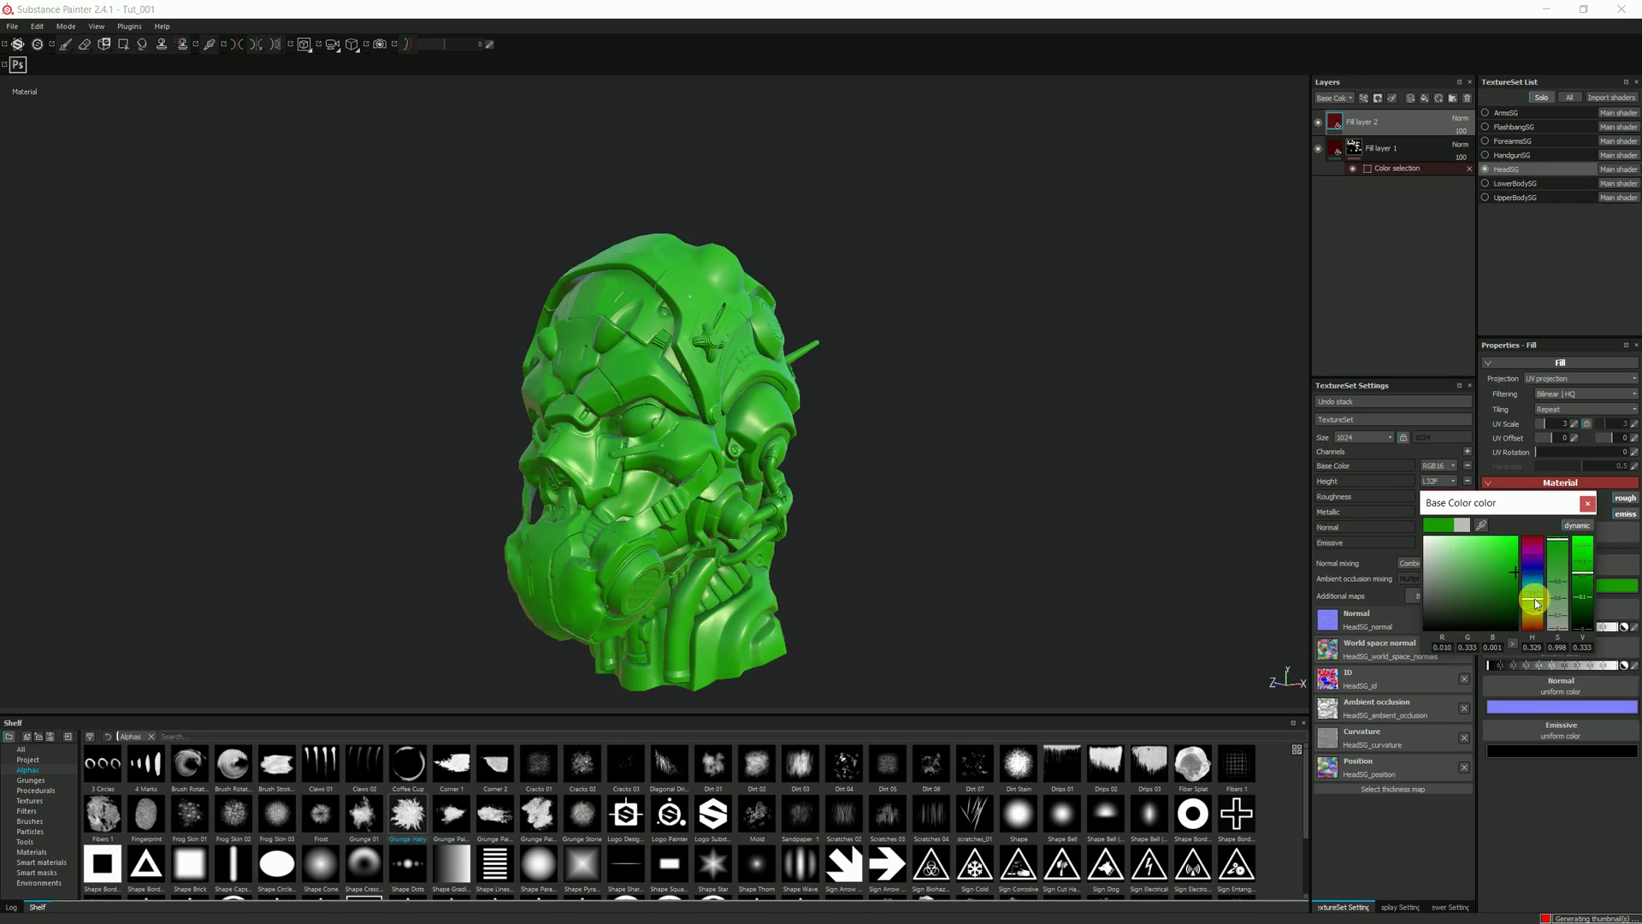
pyautogui.moveTo(1586, 575); pyautogui.dragTo(1584, 549)
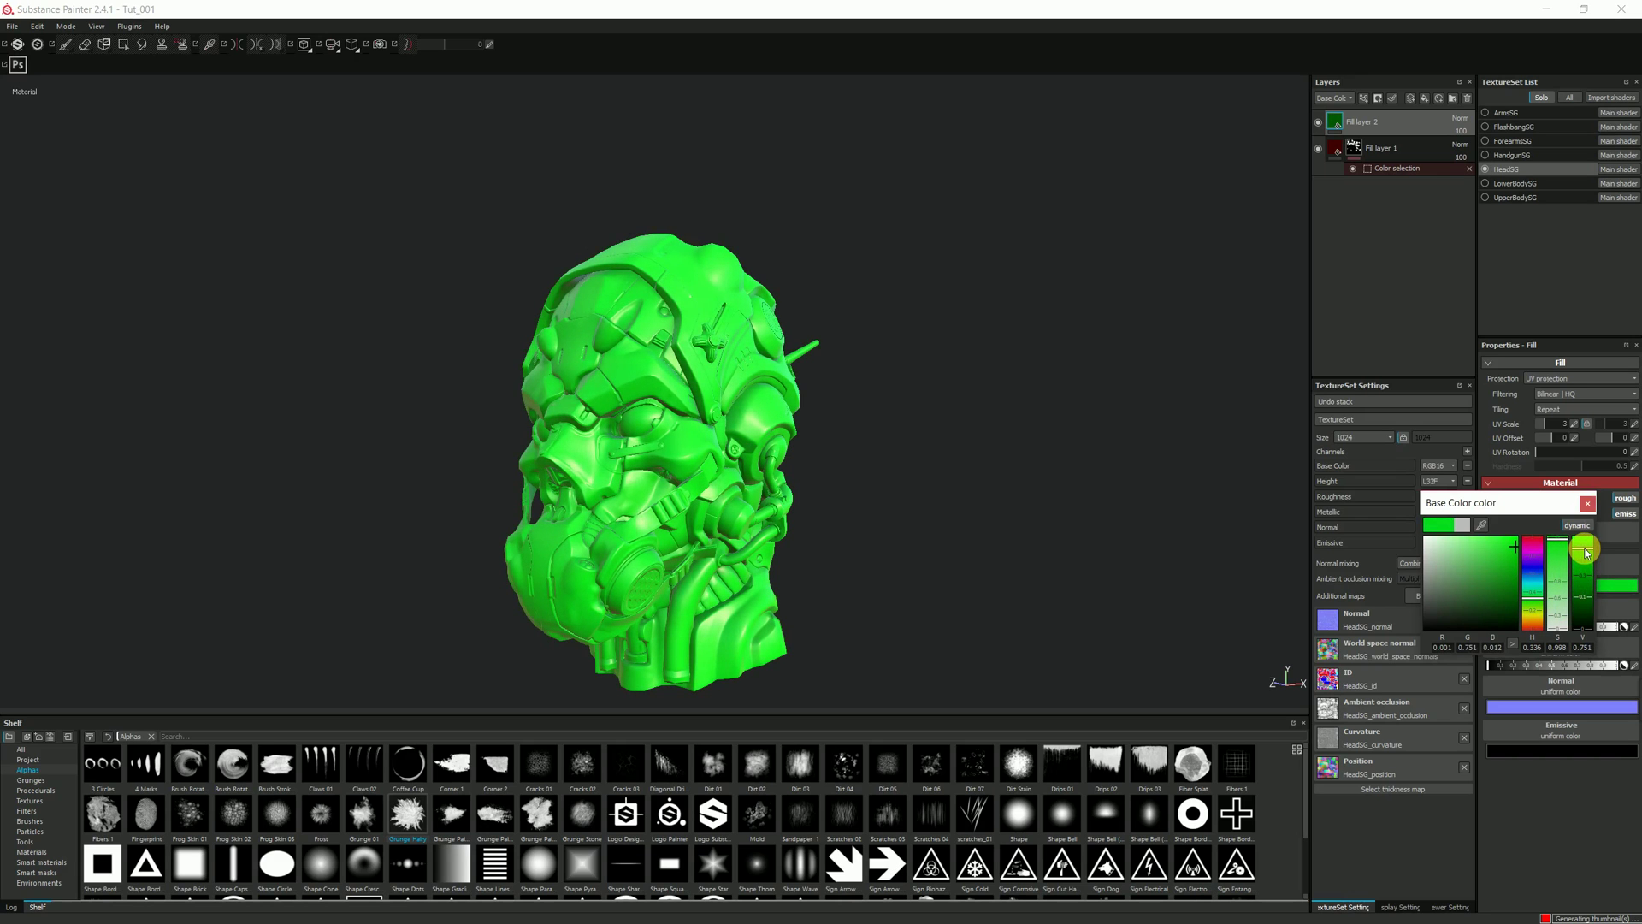
pyautogui.click(1588, 503)
# Change the second fill layer's Normal channel color to a bright green
pyautogui.click(1593, 705)
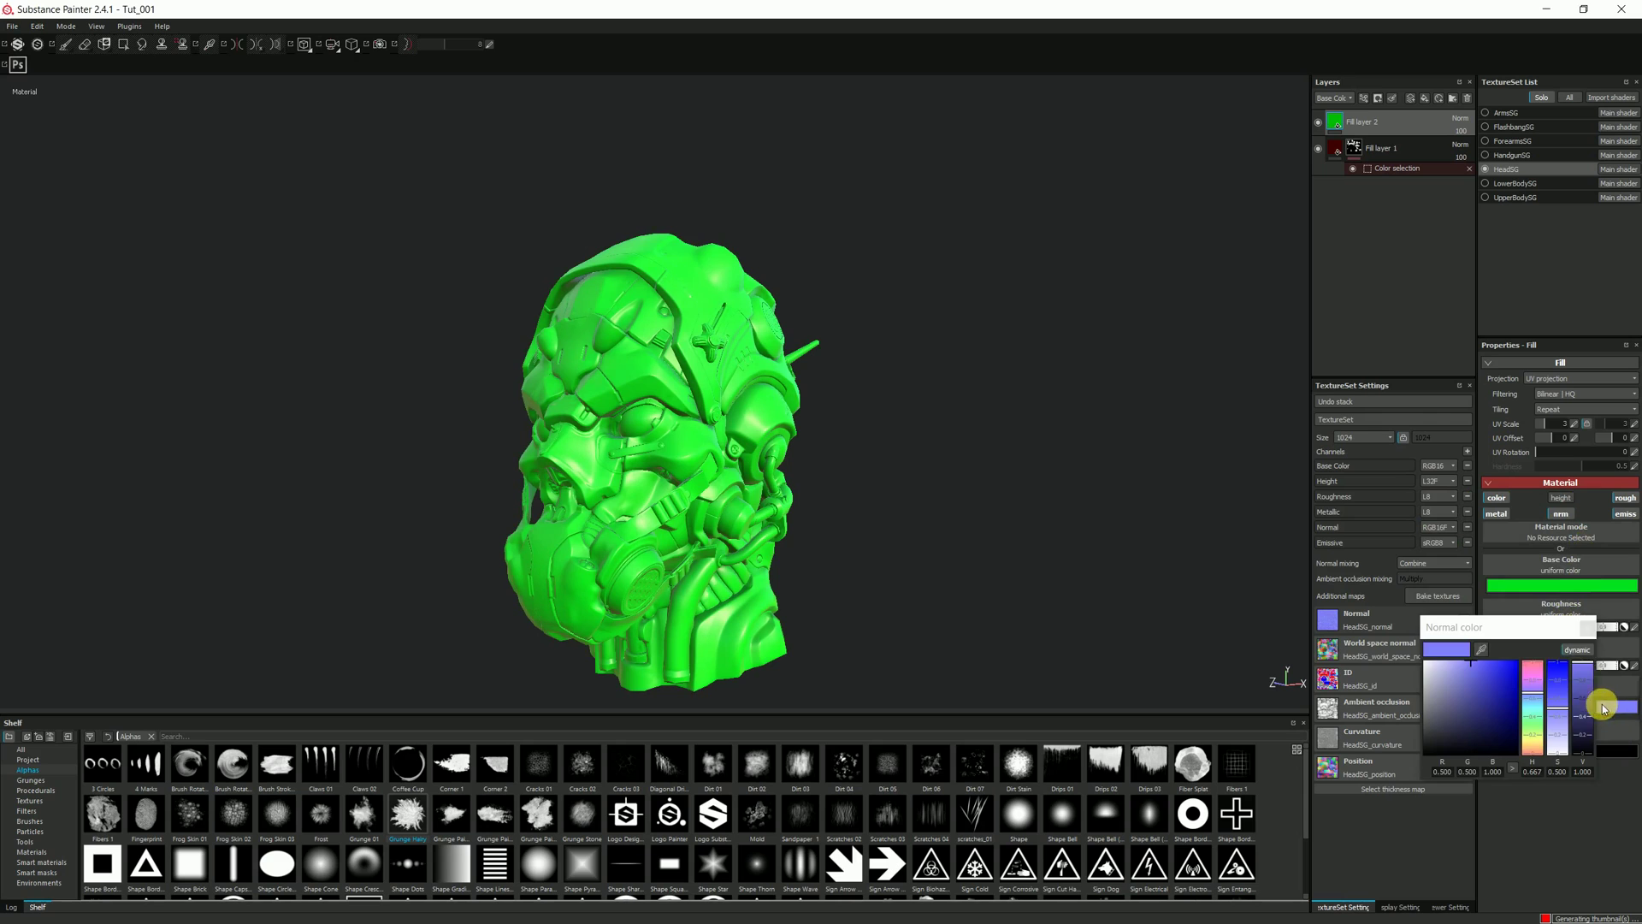
pyautogui.click(1513, 679)
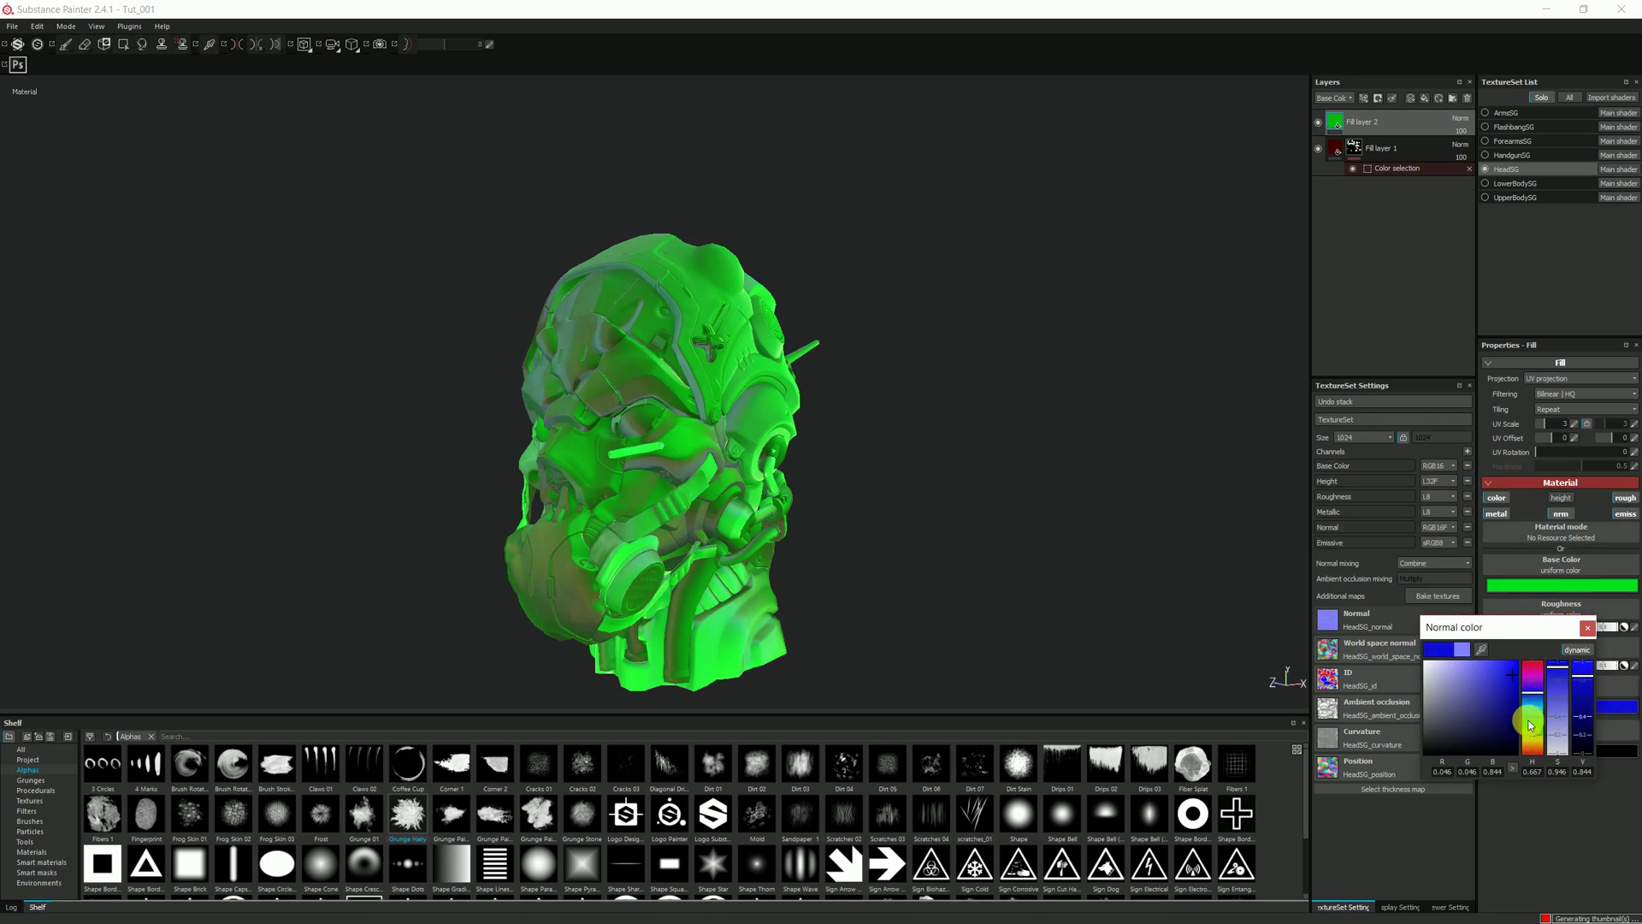
pyautogui.click(1533, 721)
pyautogui.moveTo(1580, 684); pyautogui.dragTo(1583, 676)
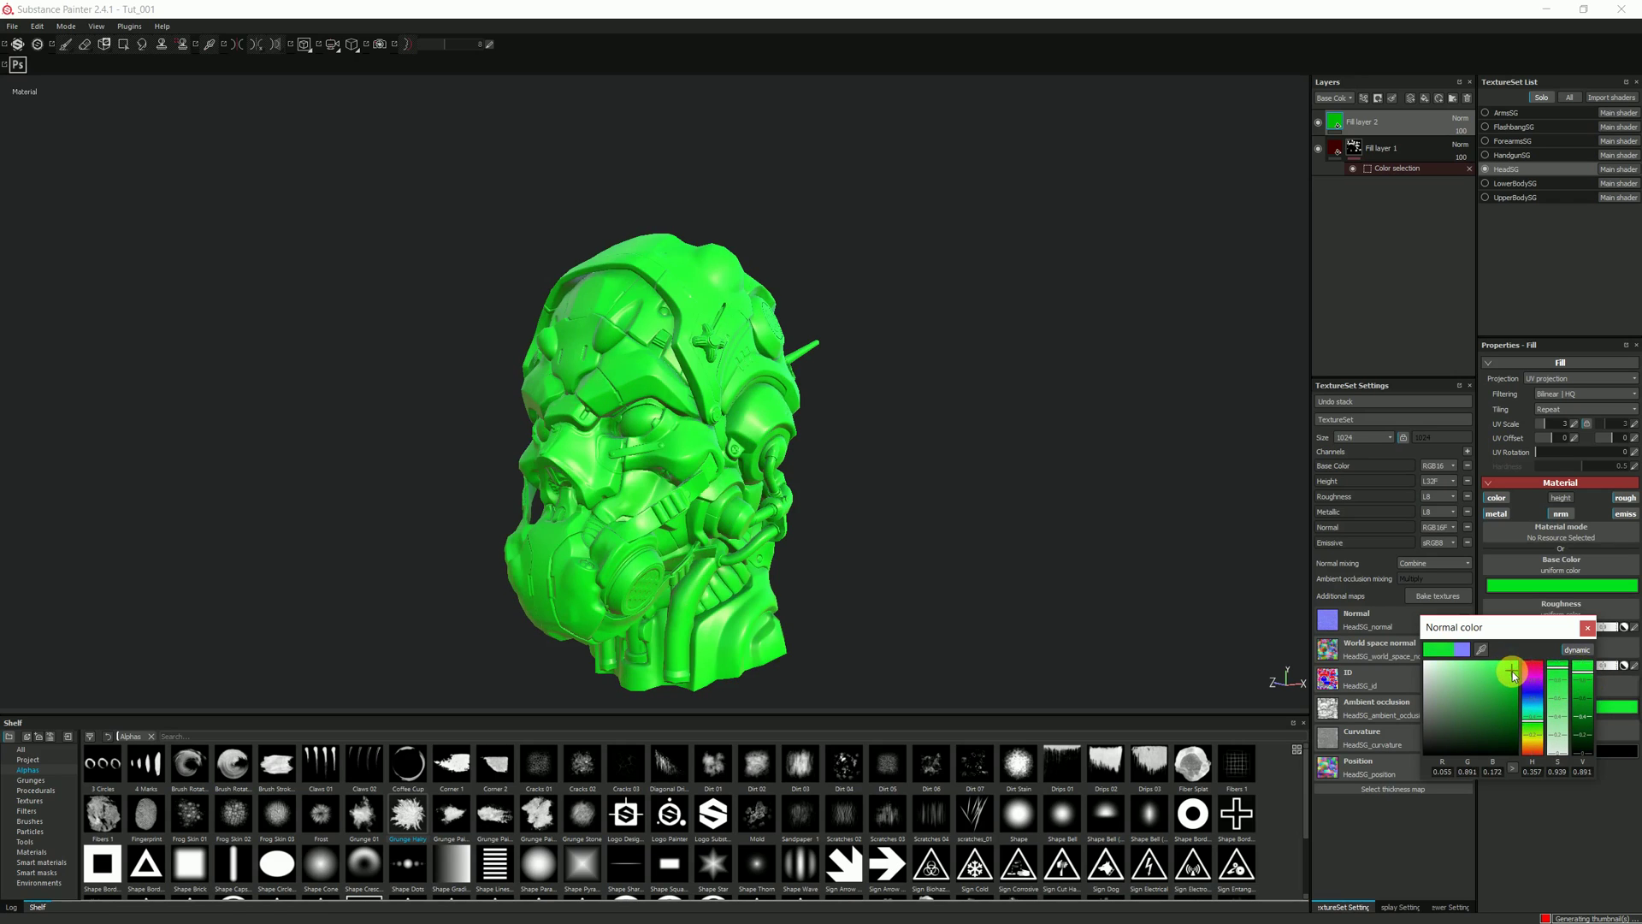
pyautogui.click(1514, 675)
pyautogui.click(1514, 677)
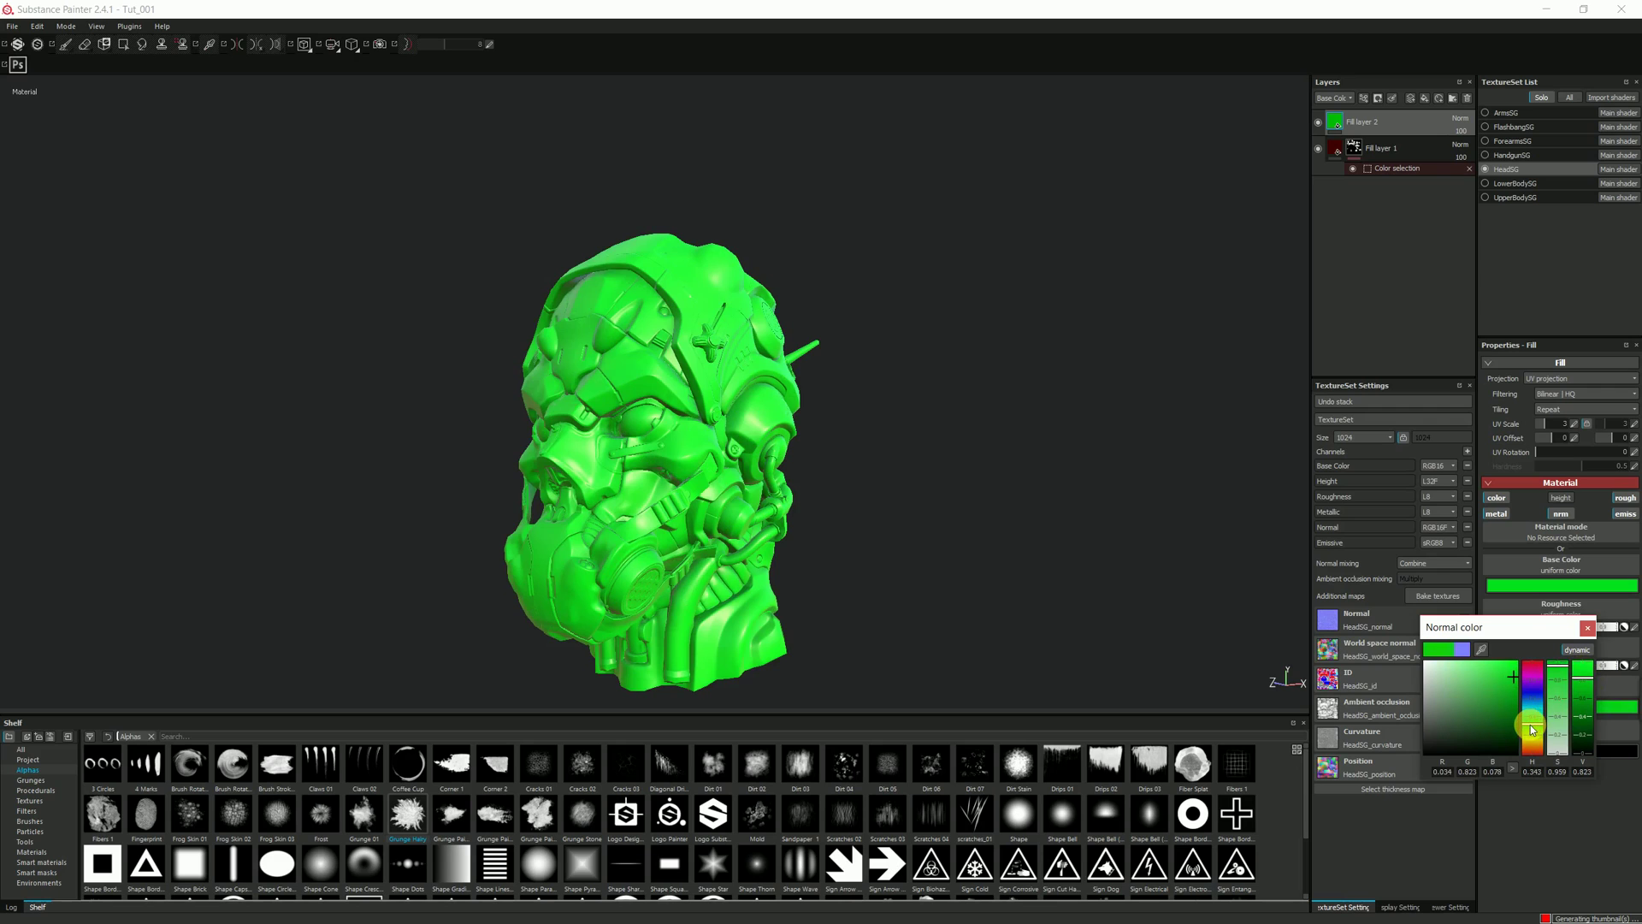
pyautogui.click(1559, 675)
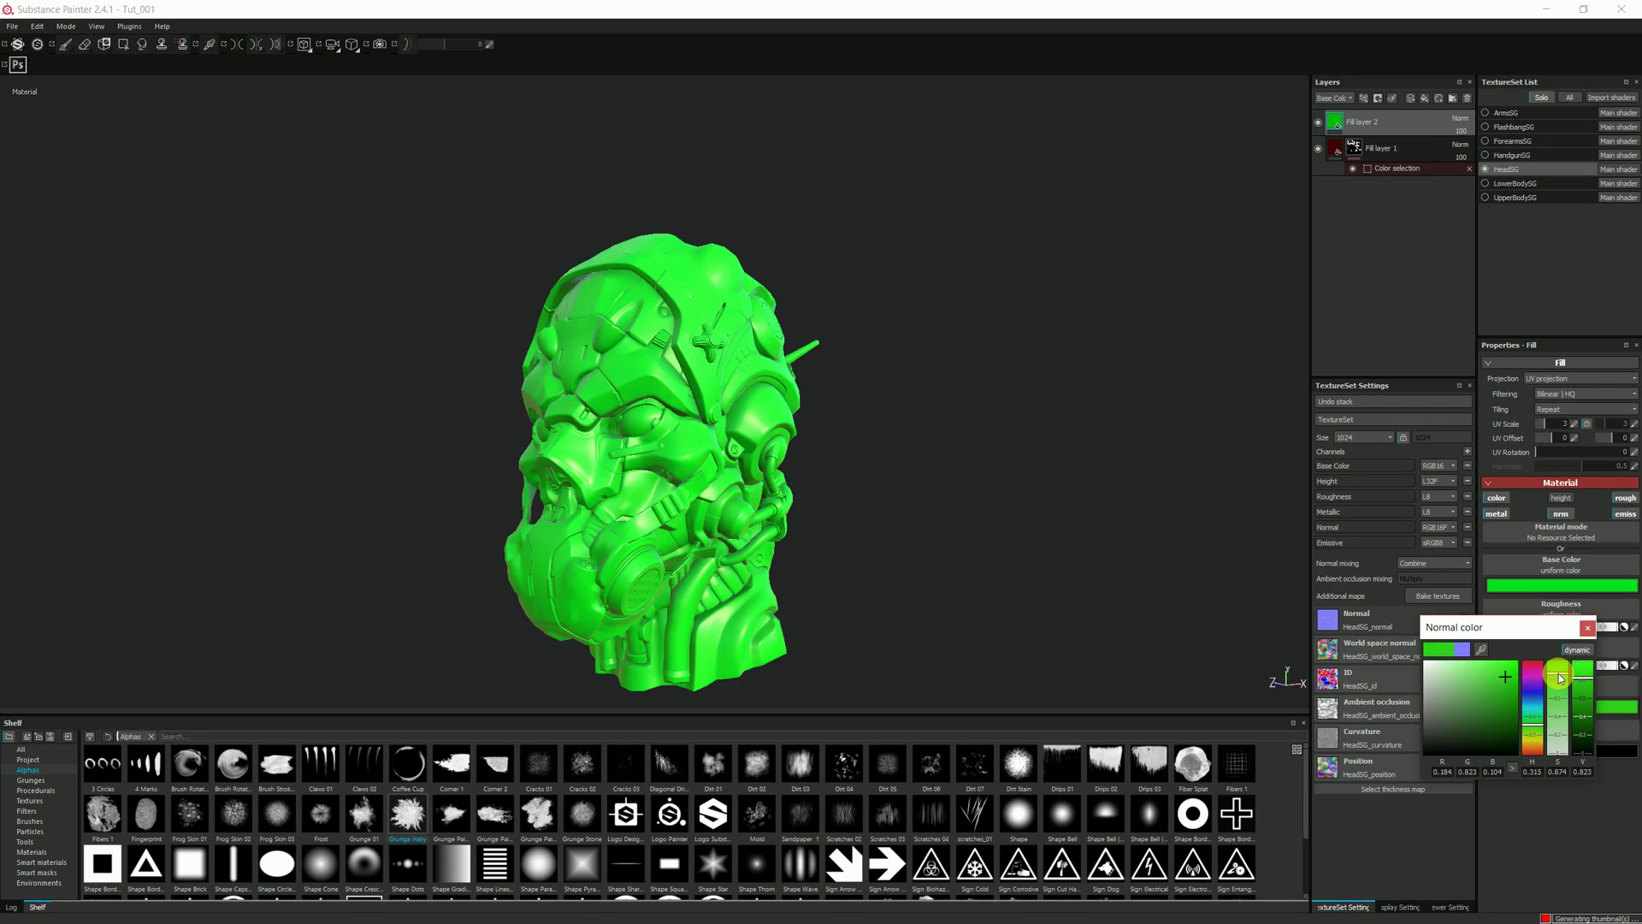
pyautogui.moveTo(1582, 685); pyautogui.dragTo(1581, 664)
pyautogui.click(1589, 629)
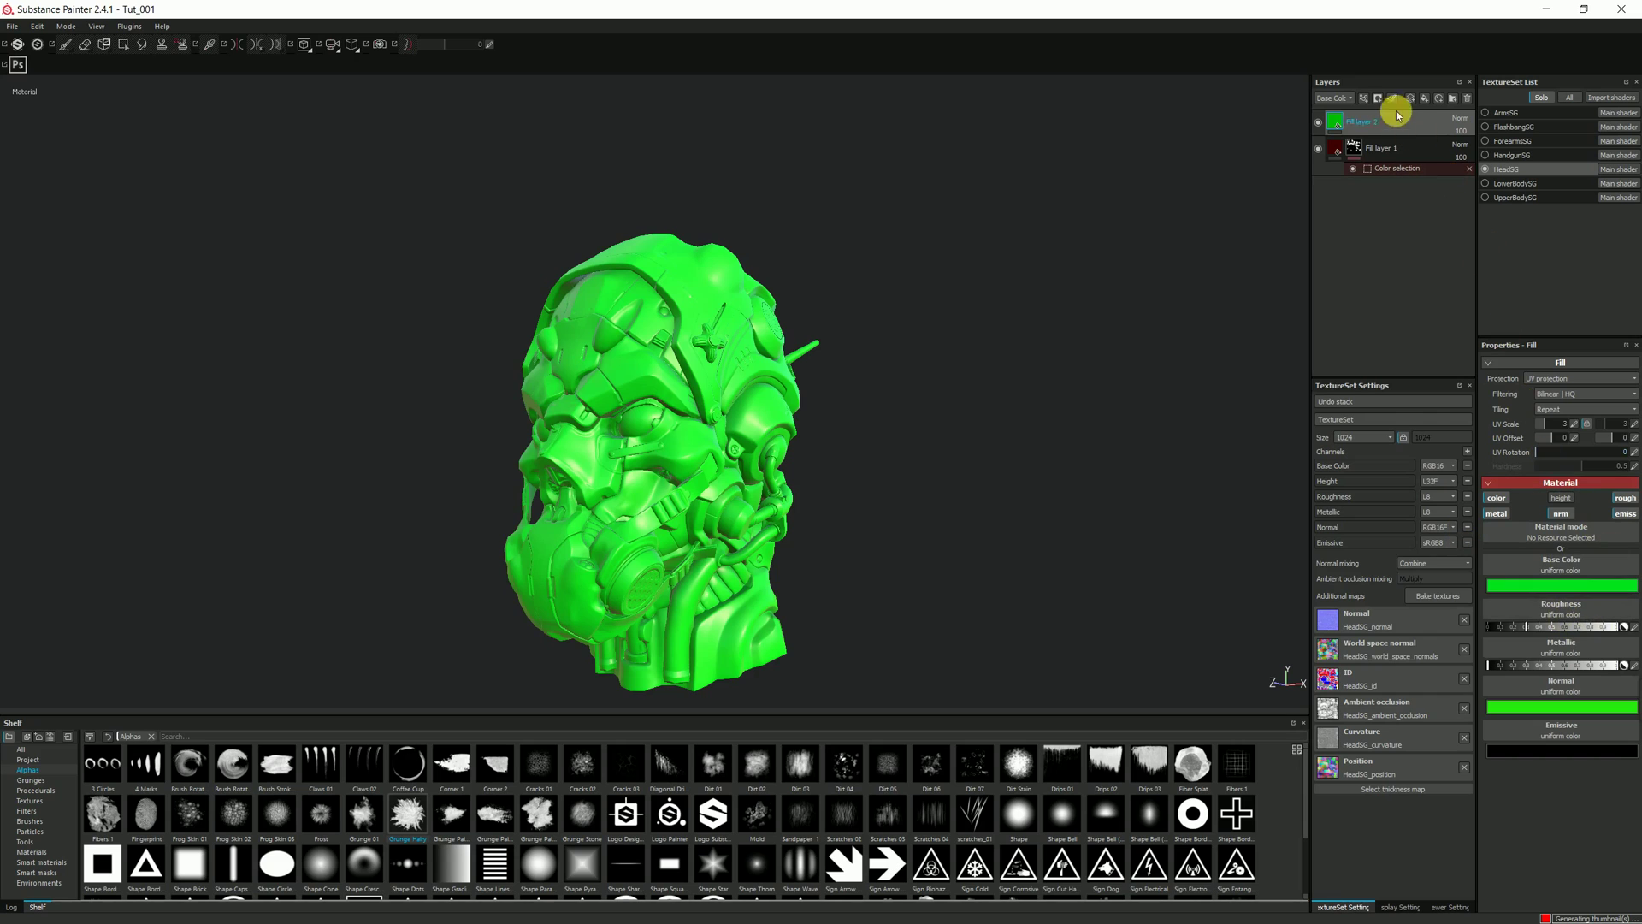
# Add a color selection mask to the green fill layer and pick the light blue-violet ID color of the eyes
pyautogui.rightClick(1374, 125)
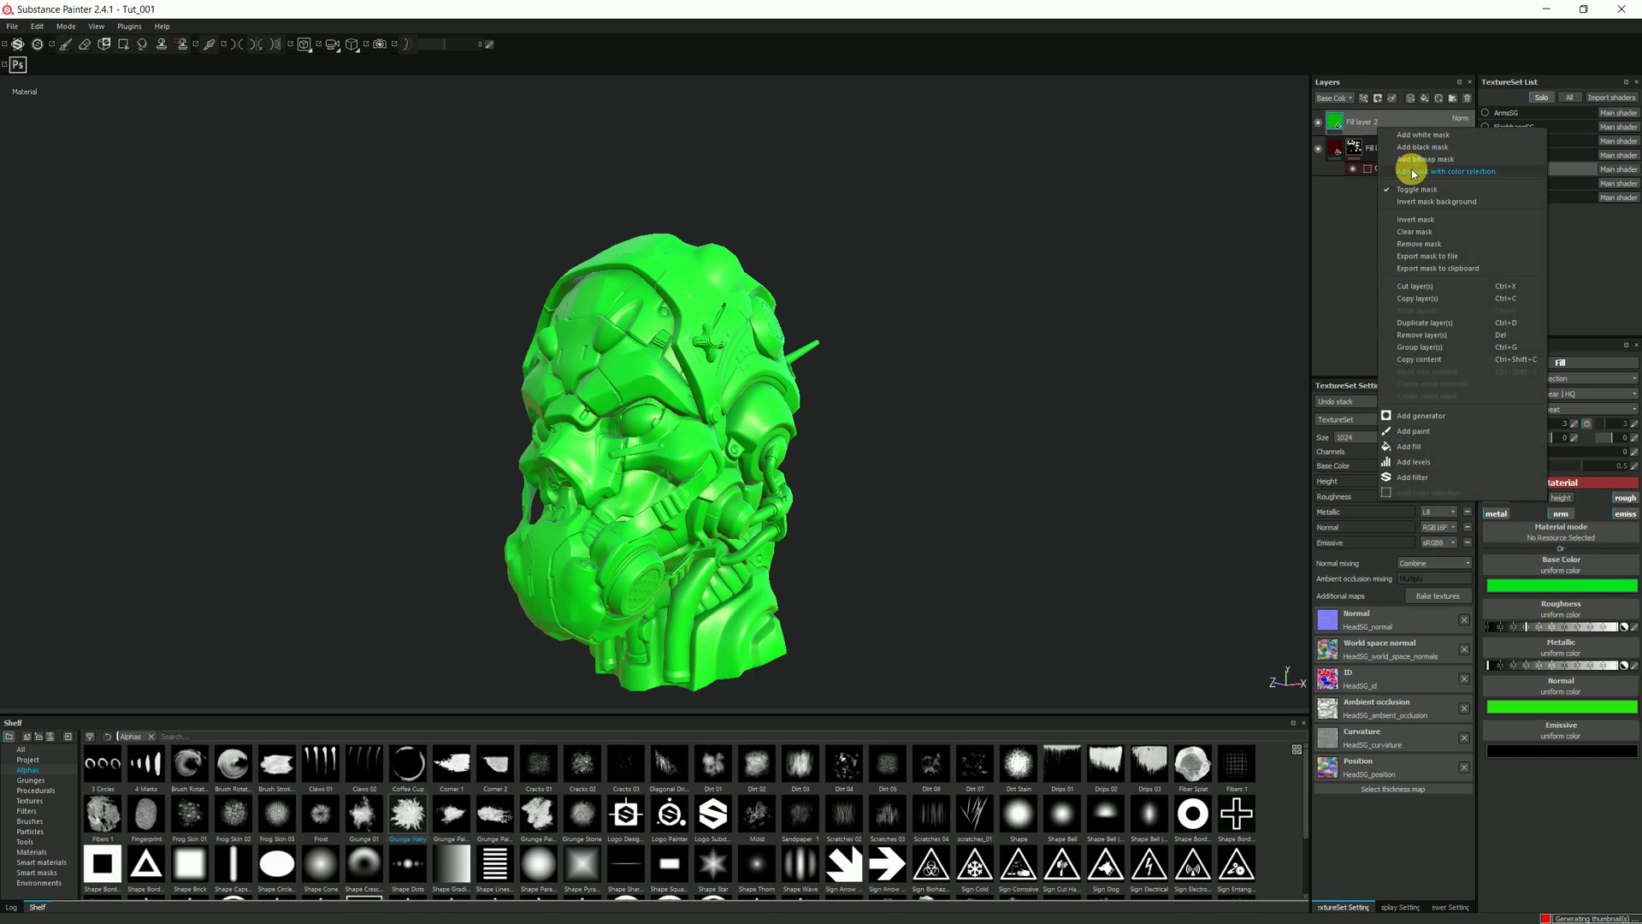
pyautogui.click(1410, 177)
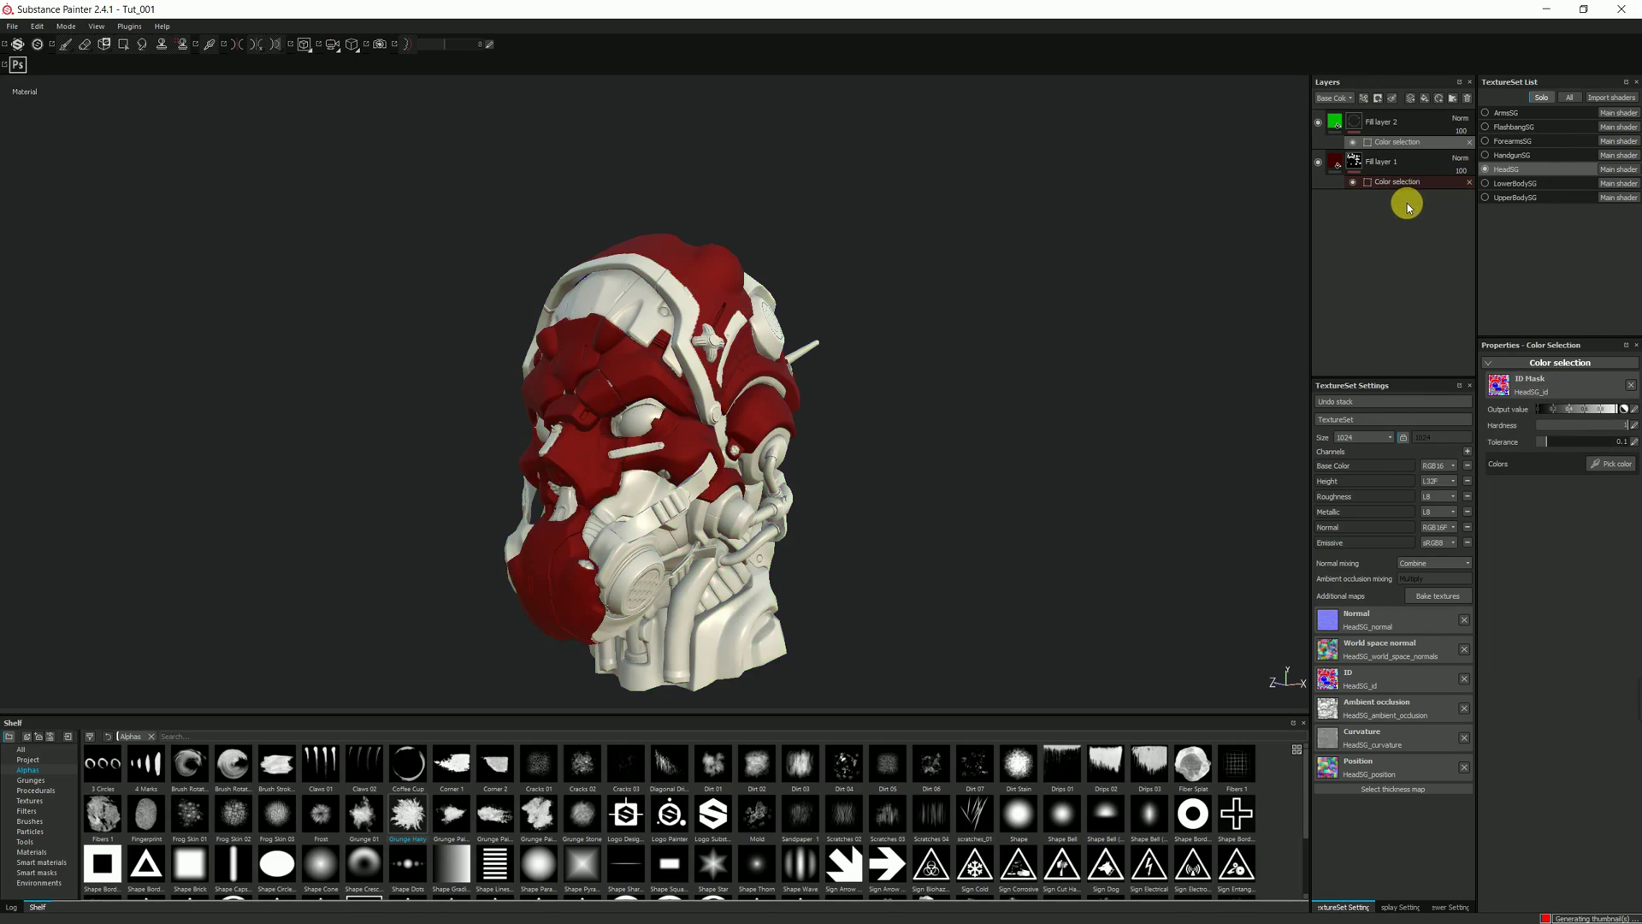
pyautogui.click(1608, 464)
pyautogui.click(634, 424)
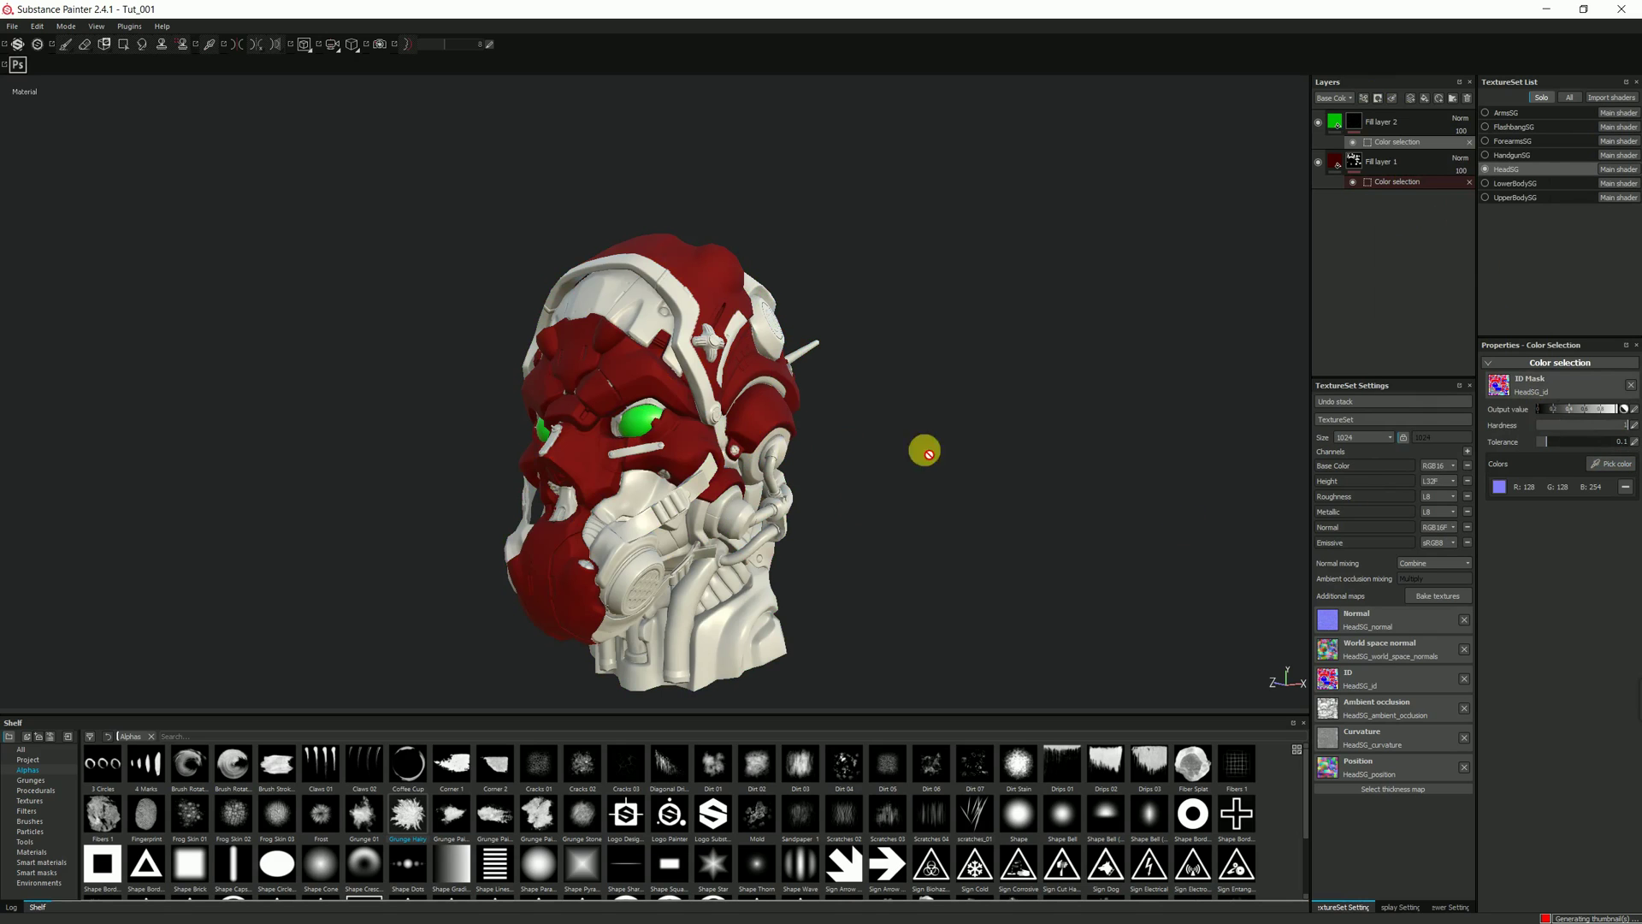
pyautogui.keyDown('alt'); pyautogui.moveTo(860, 501); pyautogui.dragTo(792, 485); pyautogui.keyUp('alt')
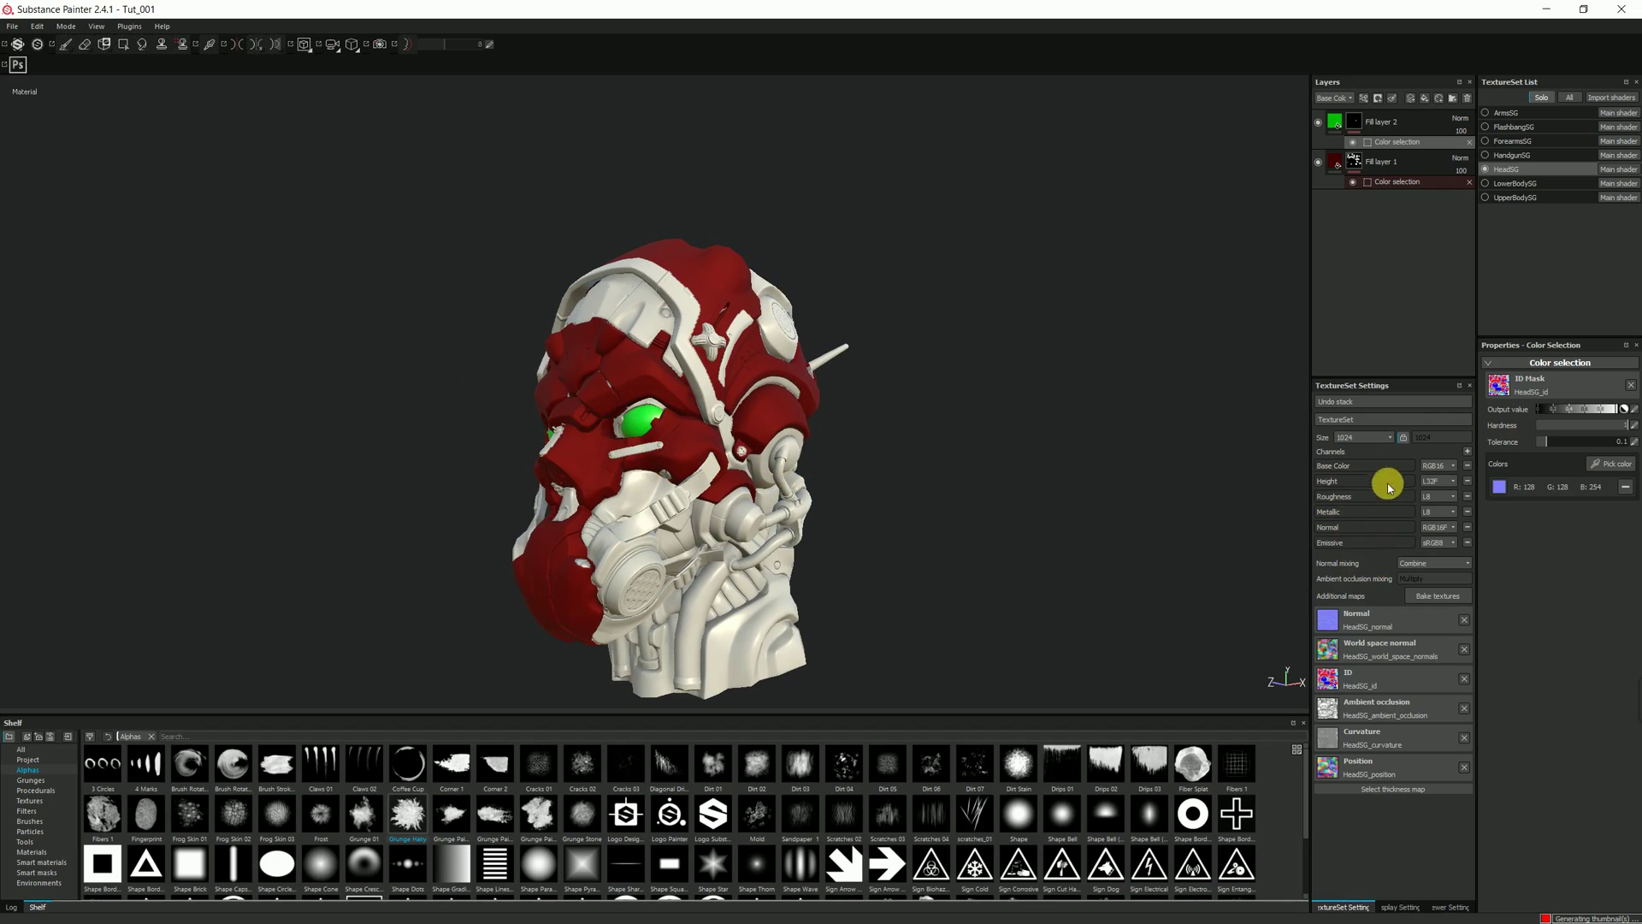
# Enable viewport shadows with lightweight computation and raise the environment opacity to show the panorama background
pyautogui.click(1452, 906)
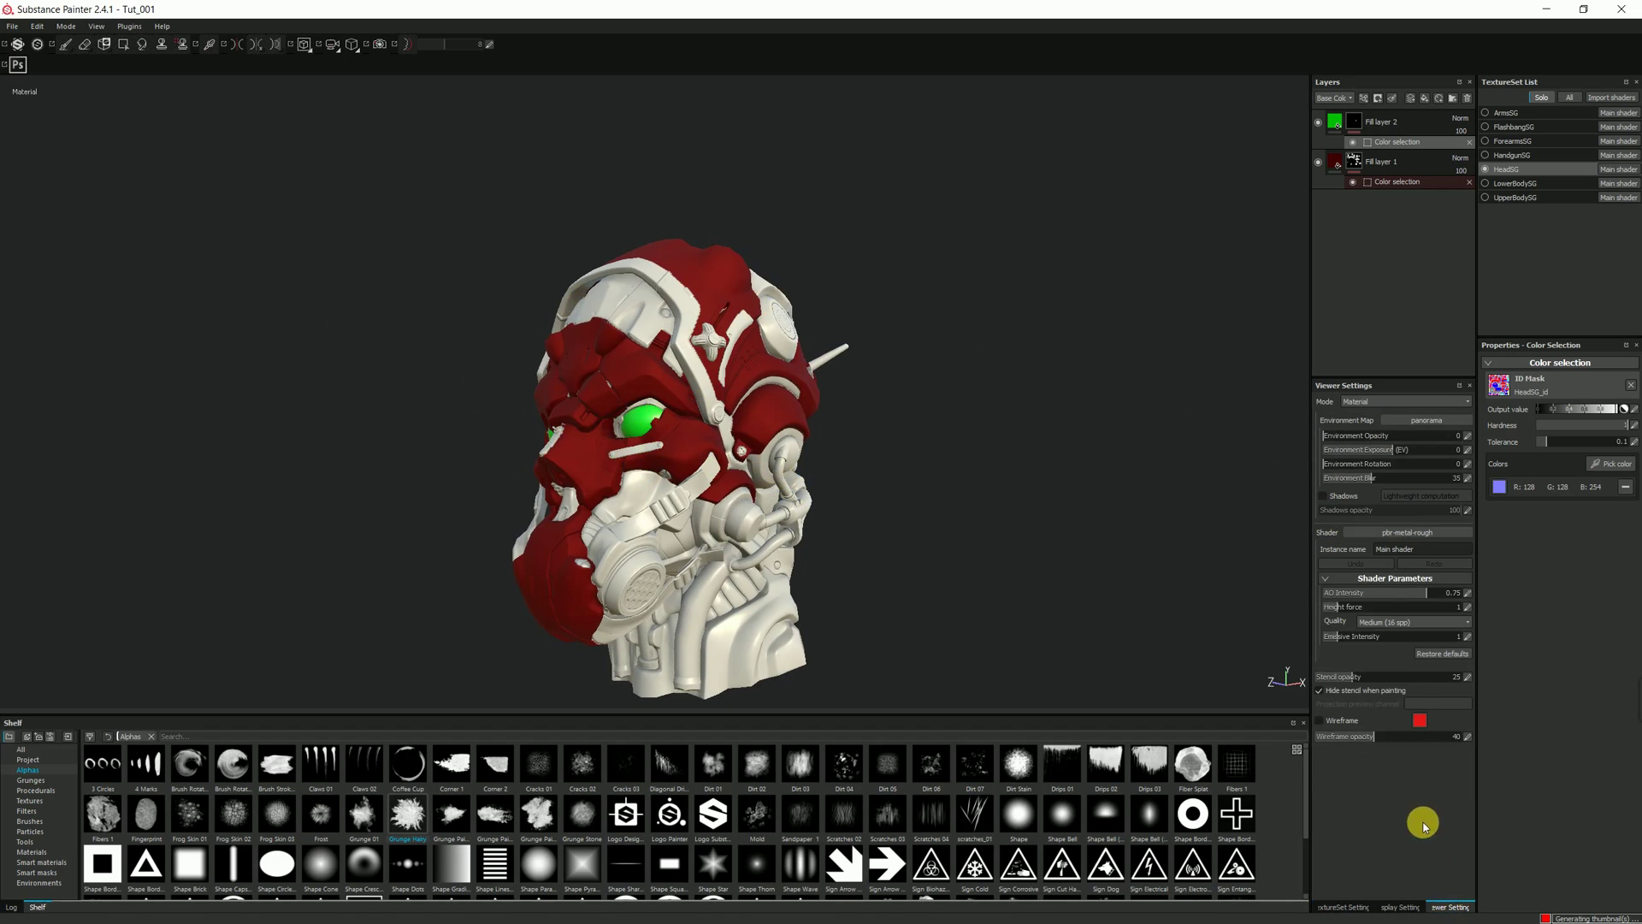
pyautogui.click(1340, 497)
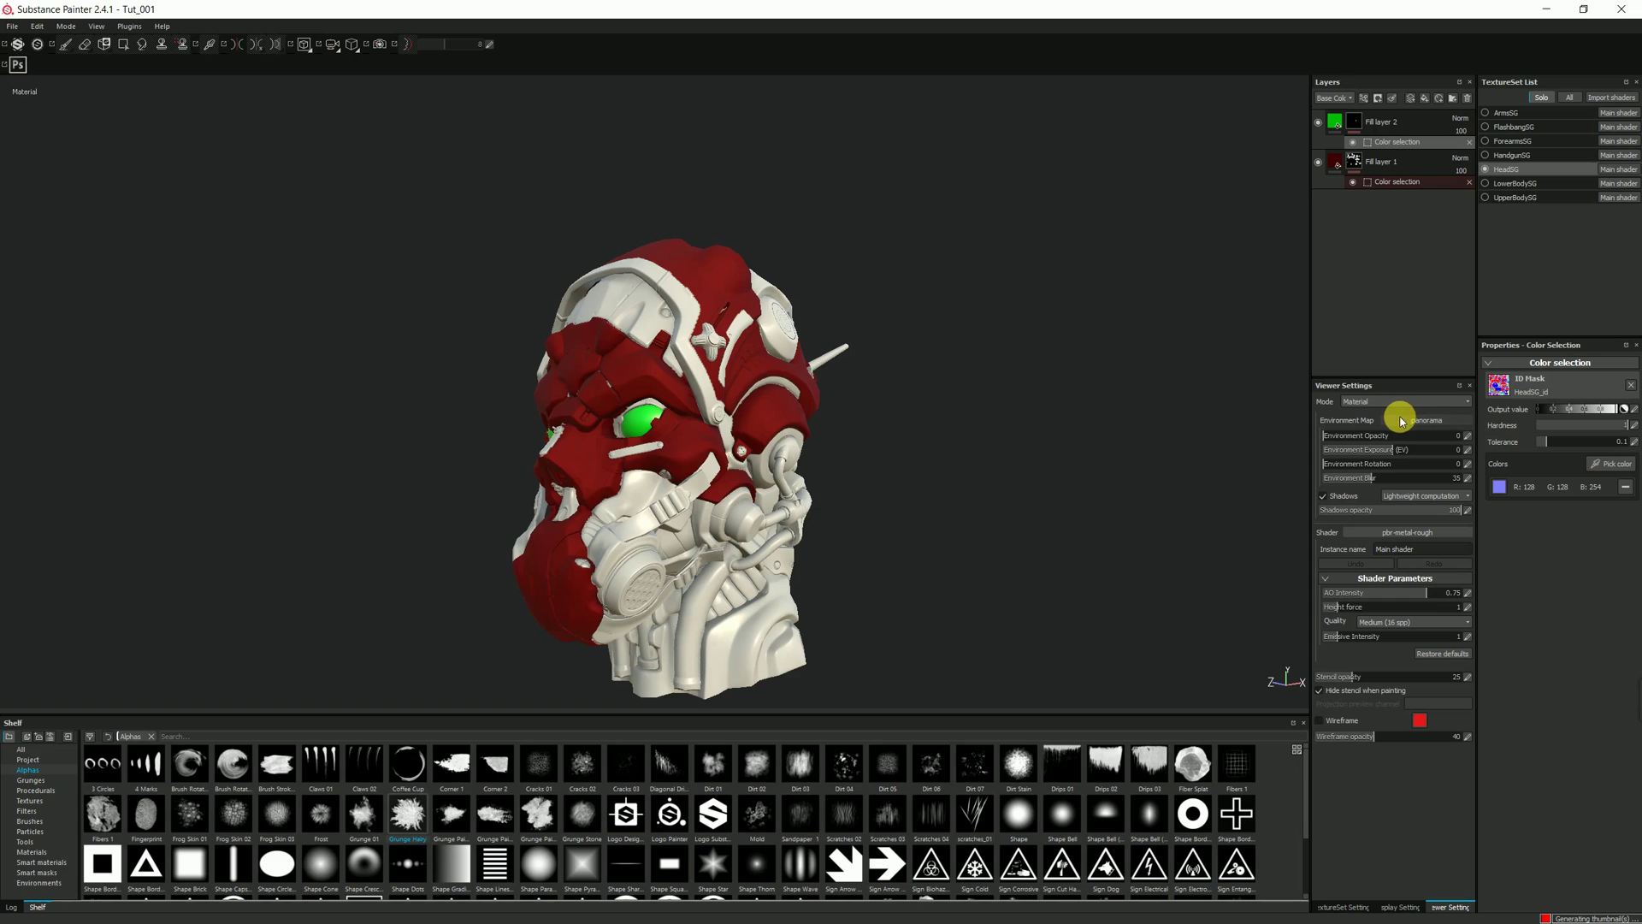
pyautogui.moveTo(1384, 433)
pyautogui.mouseDown()
pyautogui.moveTo(1347, 435)
pyautogui.moveTo(1455, 443)
pyautogui.moveTo(1348, 443)
pyautogui.moveTo(1375, 443)
pyautogui.mouseUp()
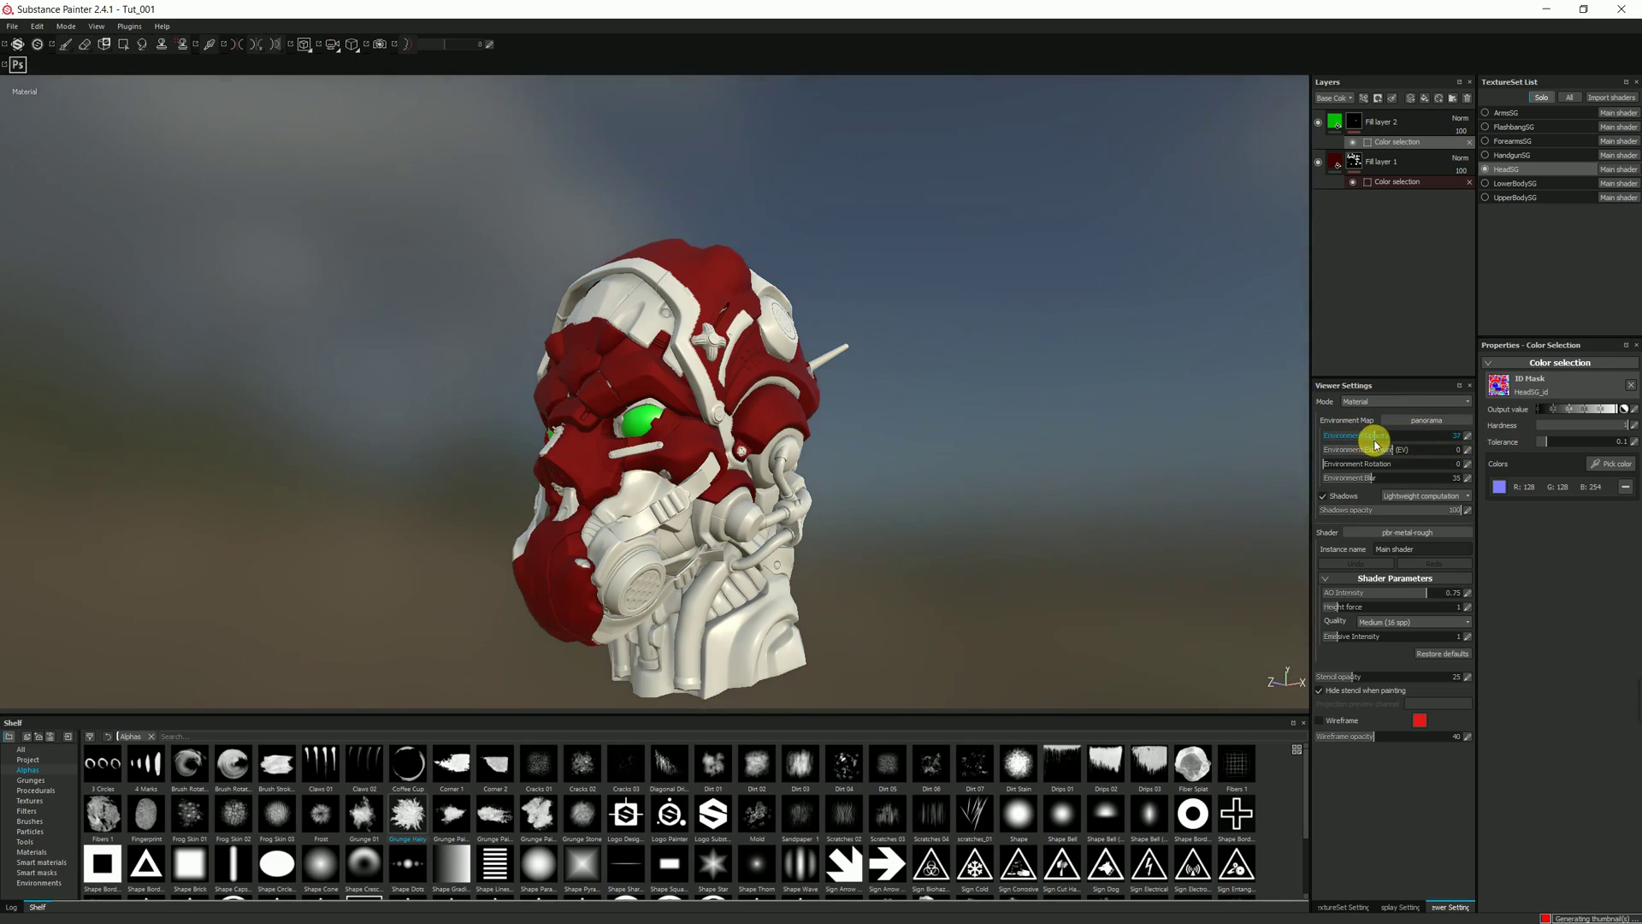
# Change the environment map to Soft_1Front and rotate the environment so the light falls behind the robot head
pyautogui.click(1420, 421)
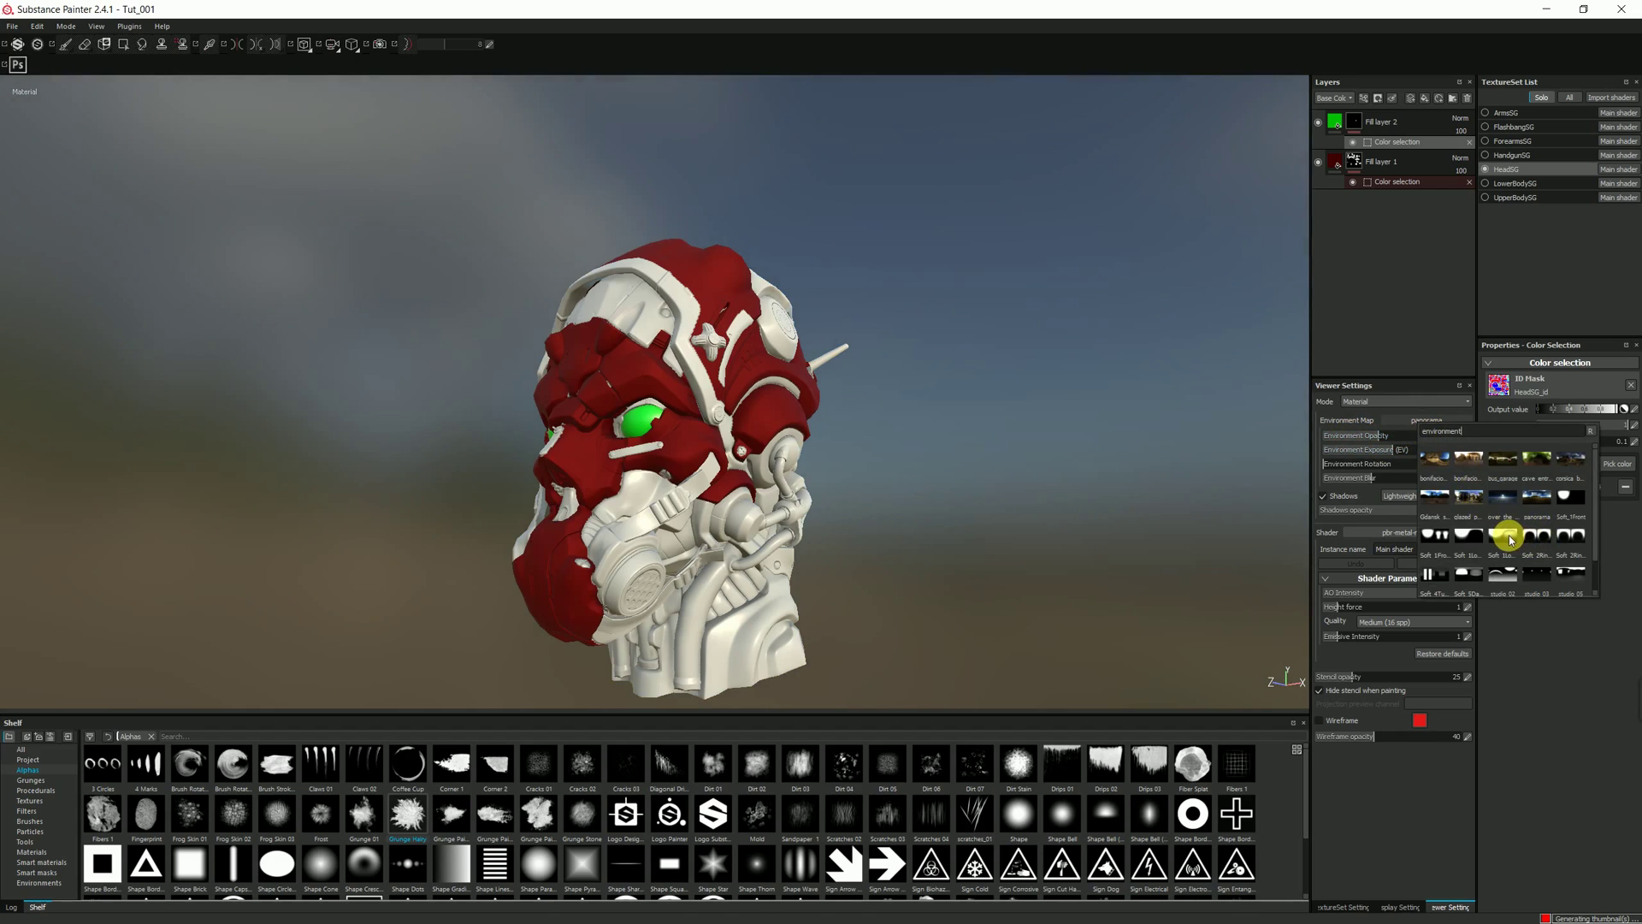
pyautogui.click(1575, 503)
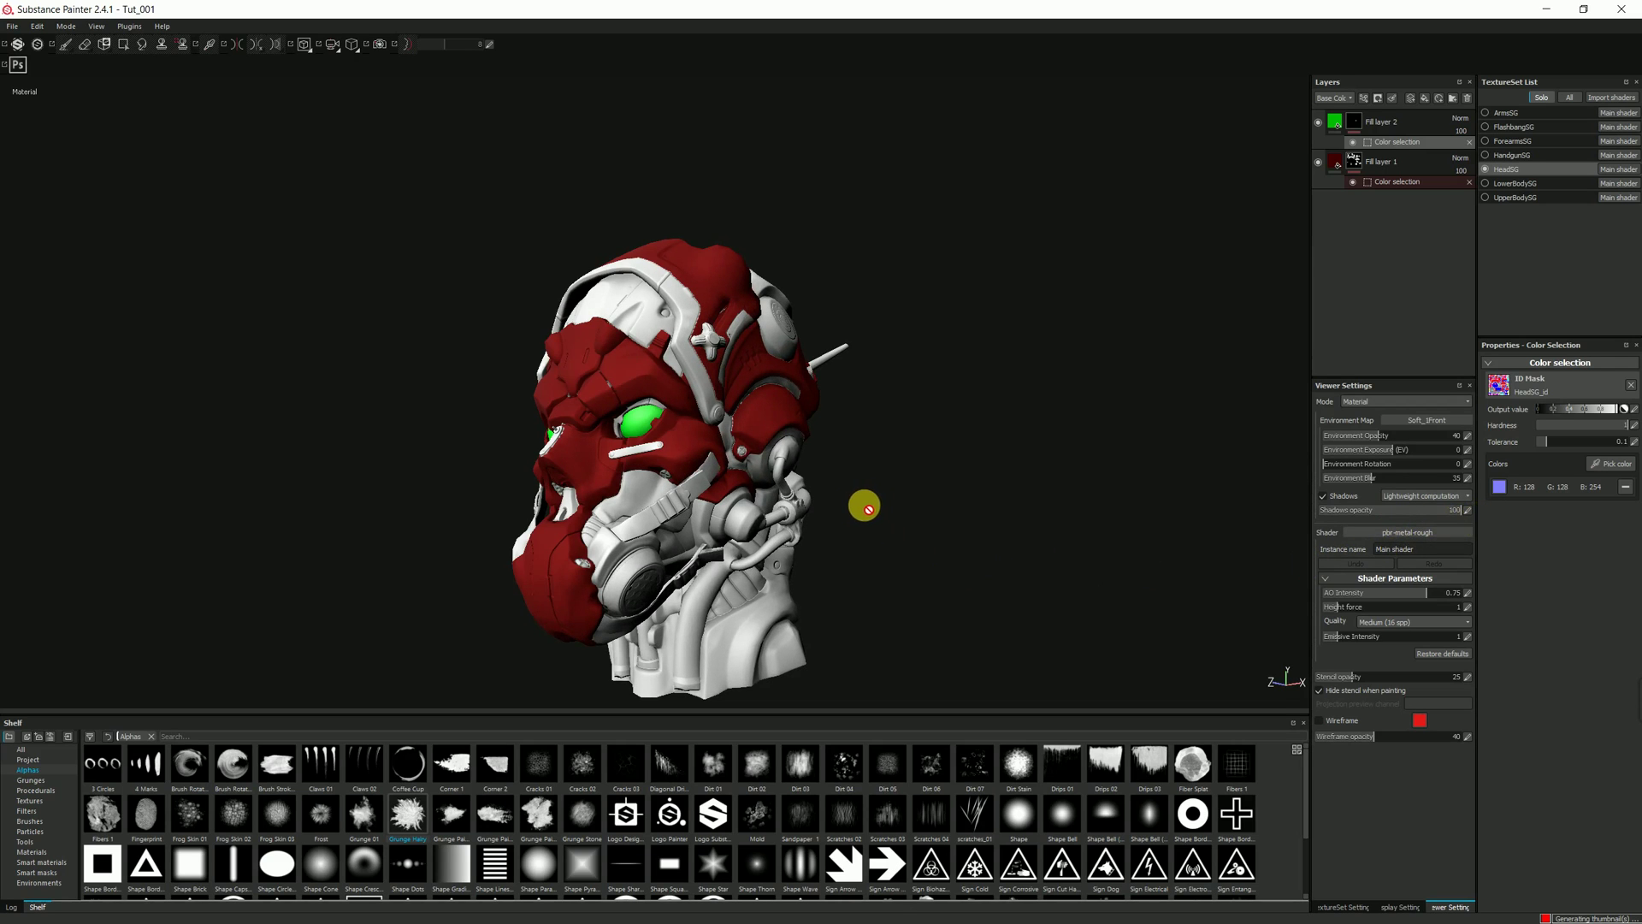
pyautogui.click(865, 507)
pyautogui.press('shift')
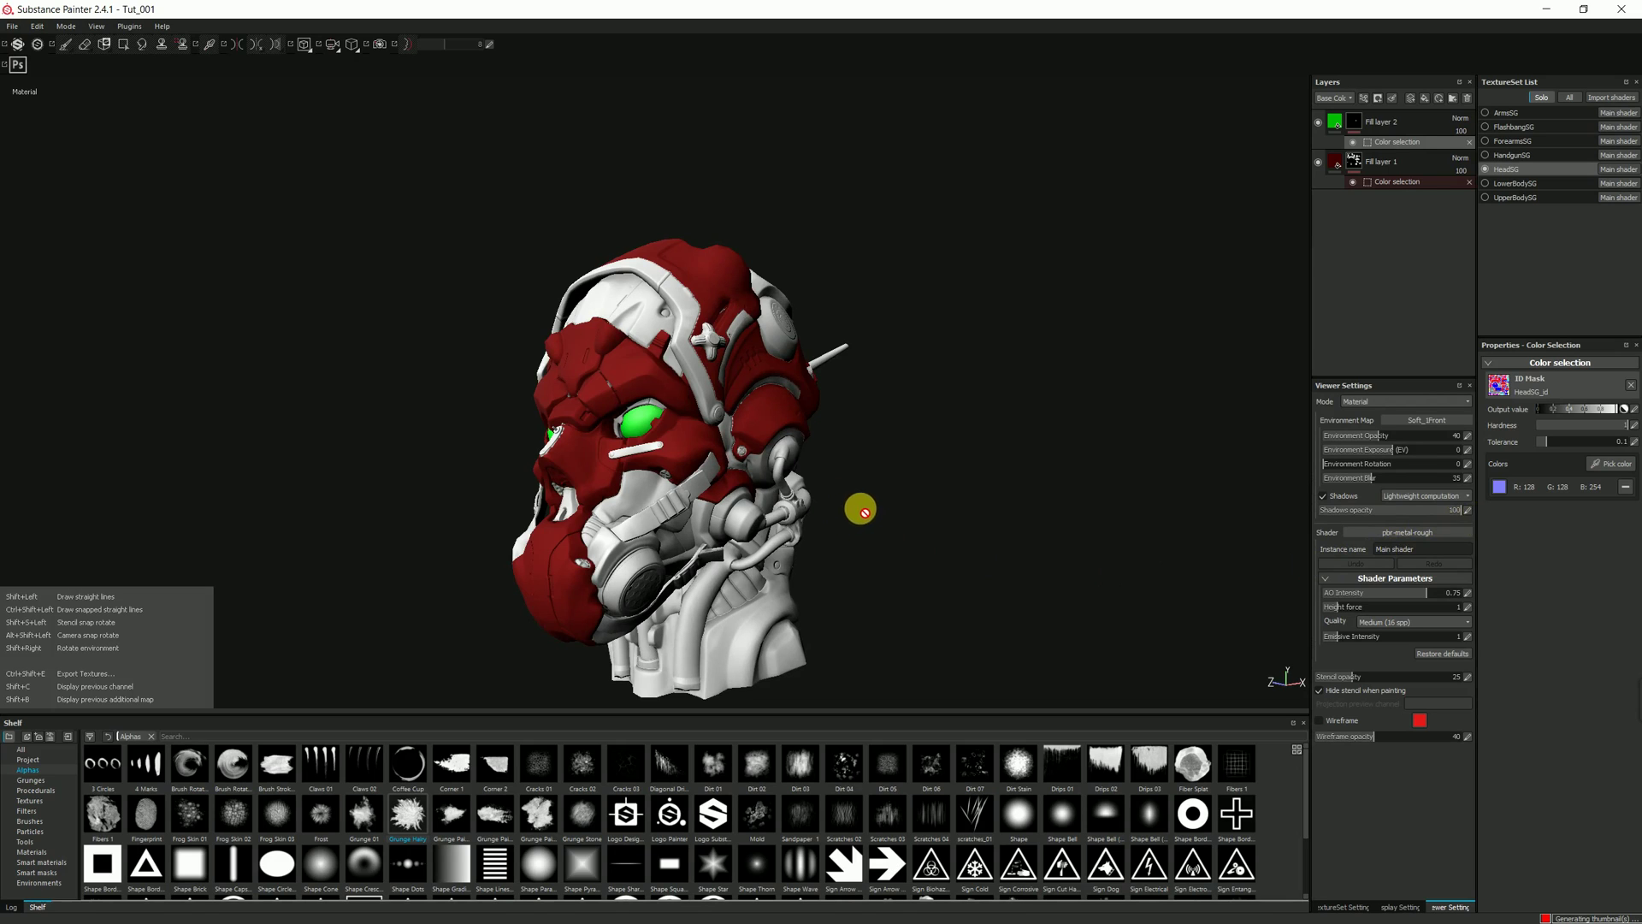
pyautogui.keyDown('shift'); pyautogui.moveTo(870, 462); pyautogui.dragTo(931, 476, button='right'); pyautogui.keyUp('shift')
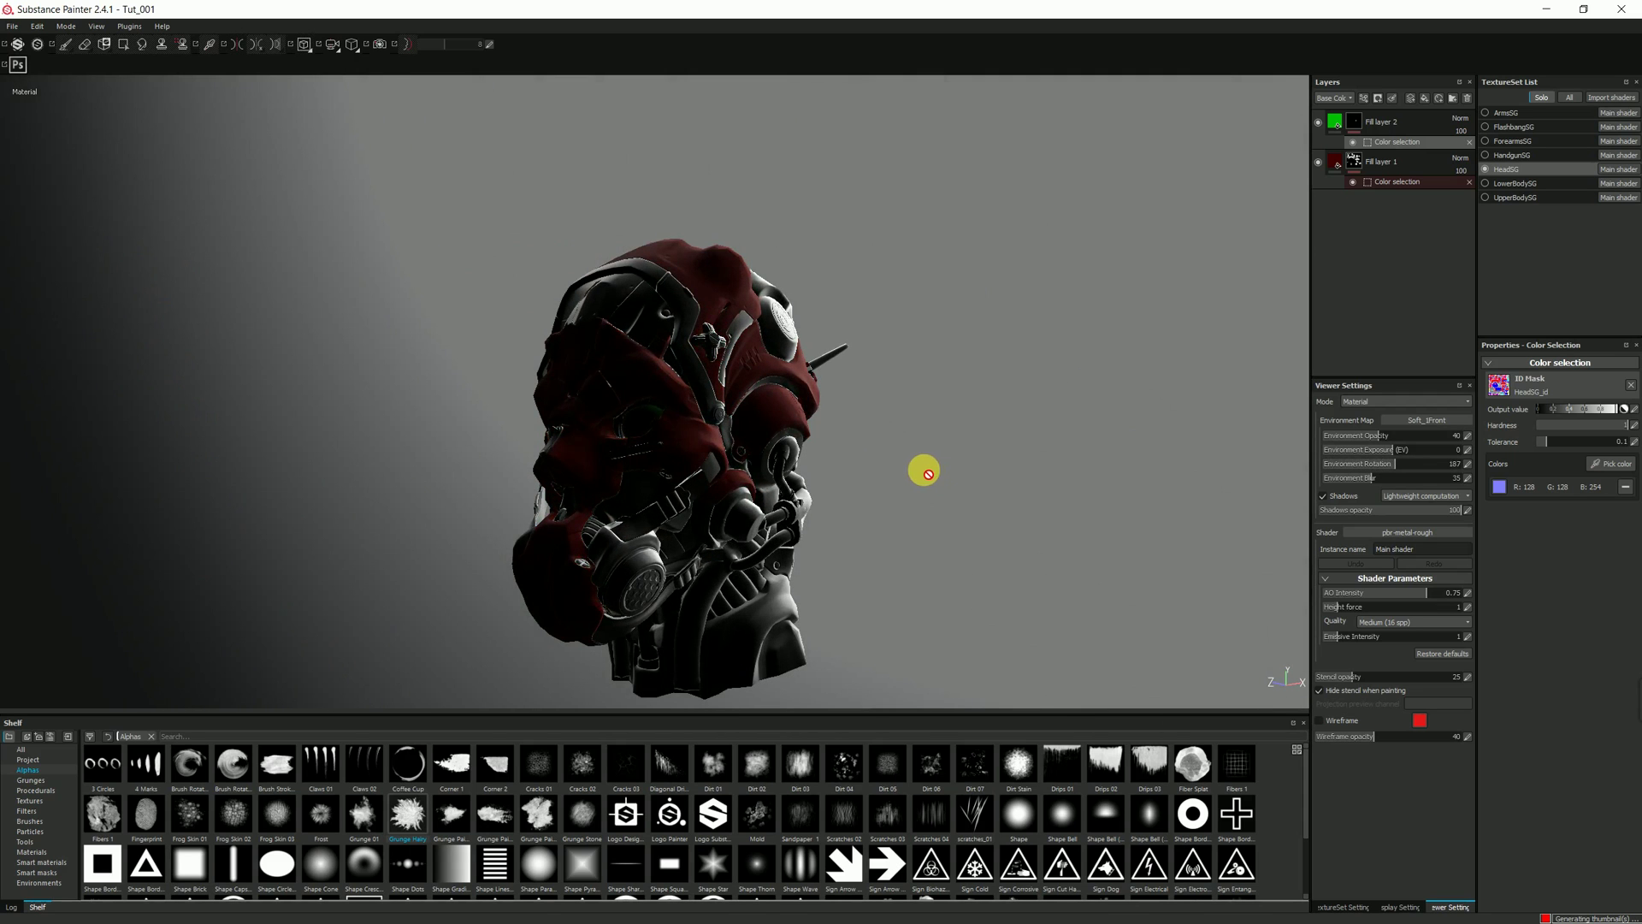
pyautogui.click(855, 475)
pyautogui.keyDown('alt'); pyautogui.moveTo(867, 470); pyautogui.dragTo(883, 513); pyautogui.keyUp('alt')
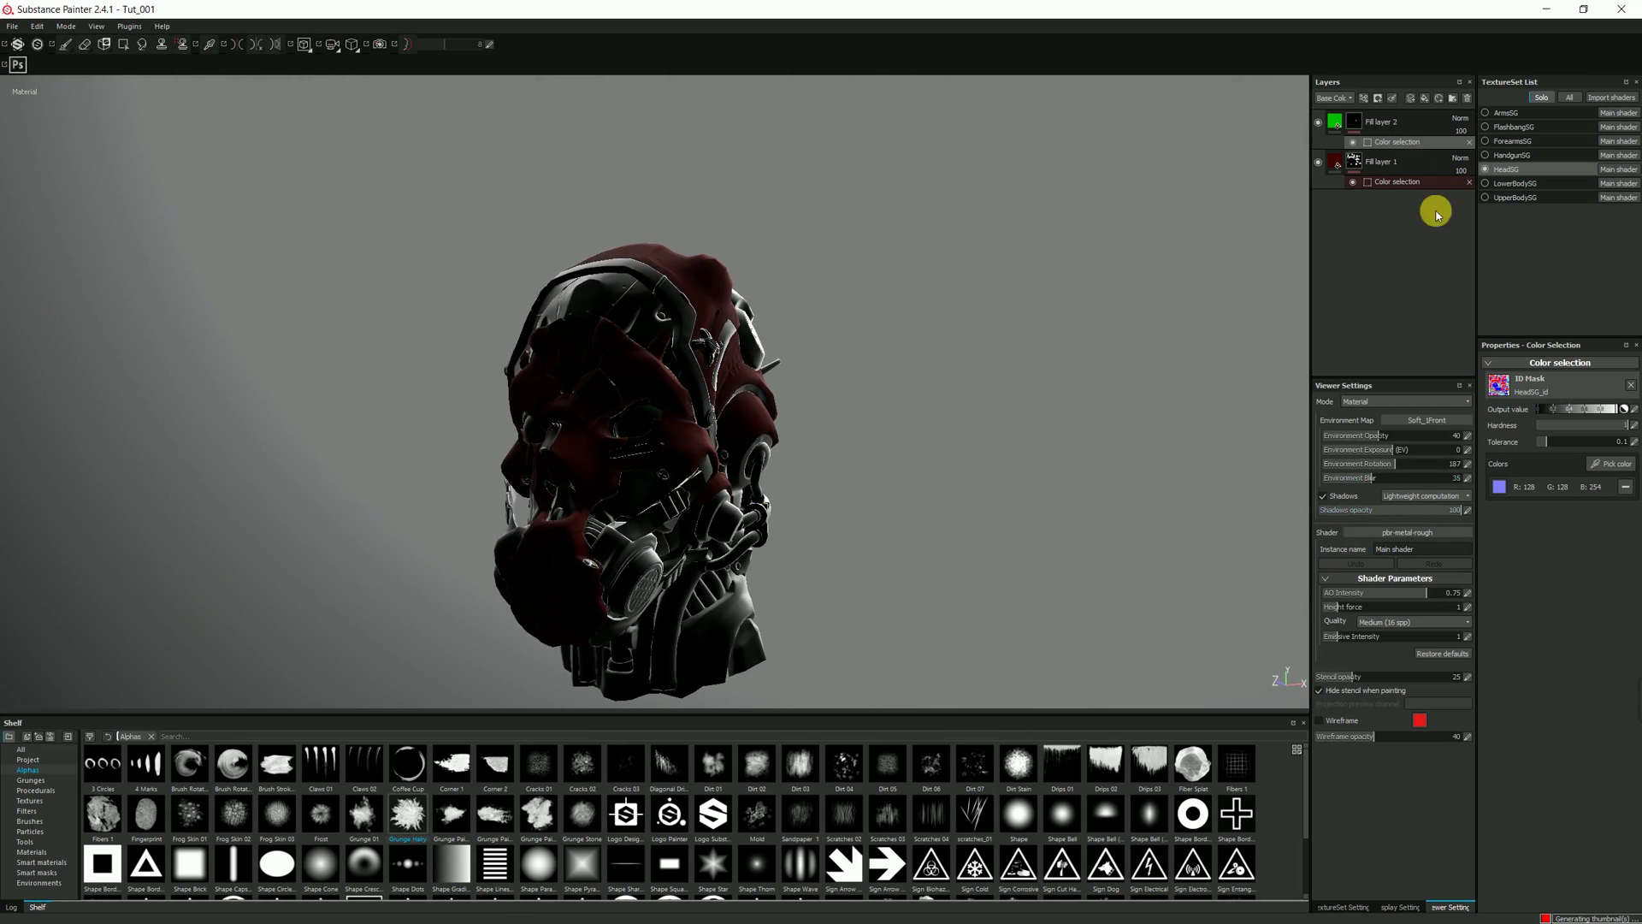
# Undo the second fill layer's color selection mask and its green Normal color
pyautogui.click(1332, 124)
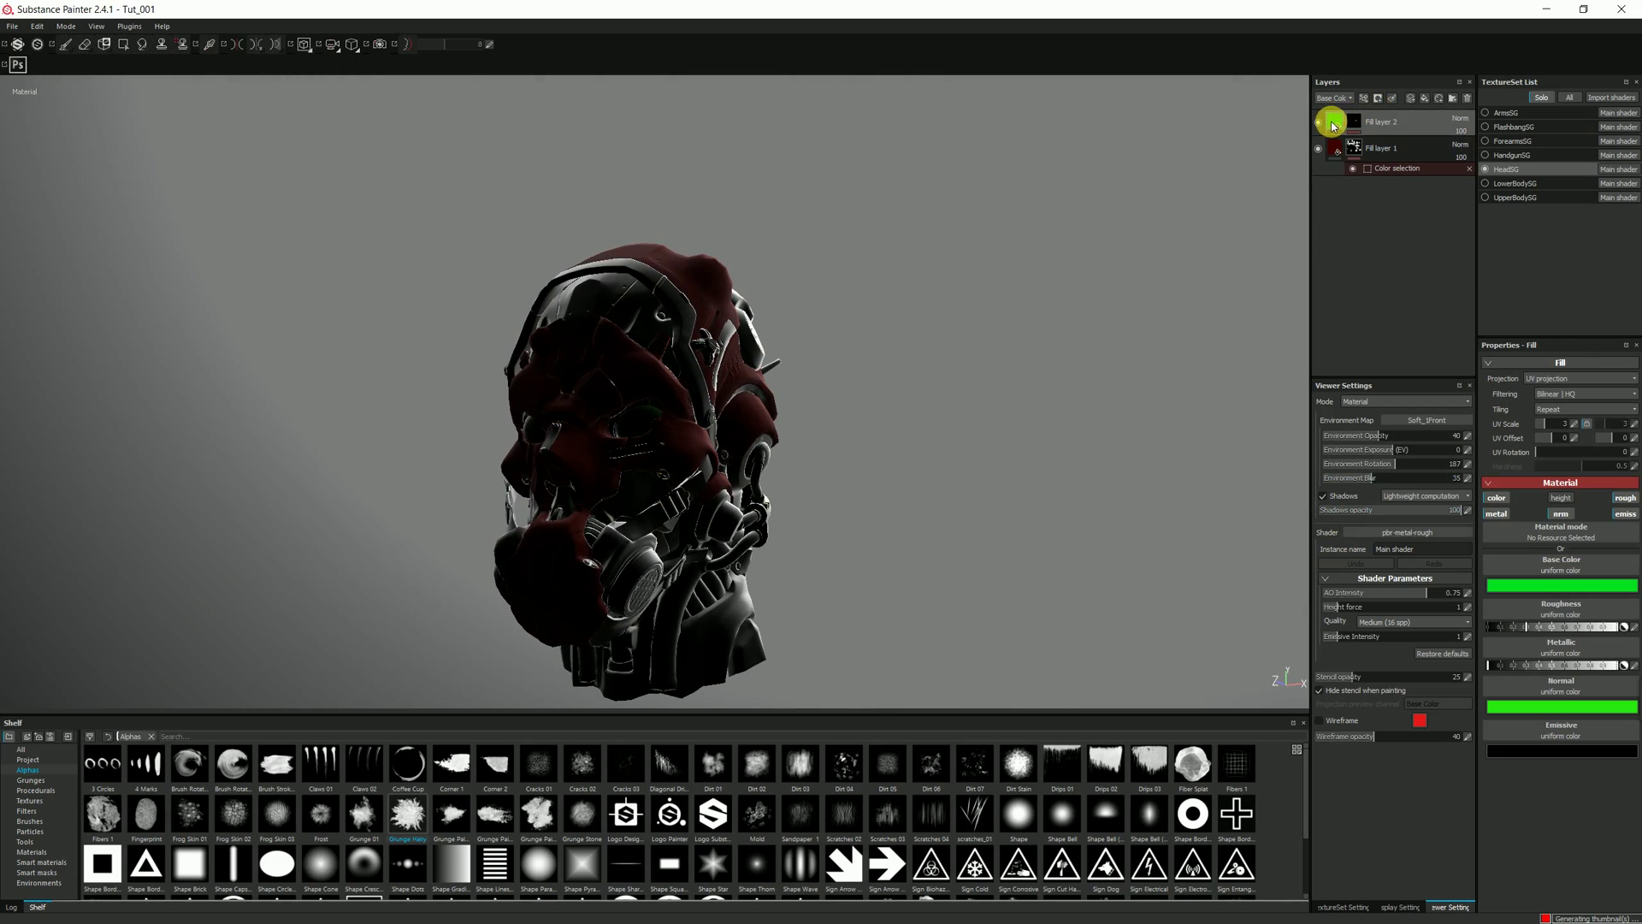
pyautogui.click(1623, 516)
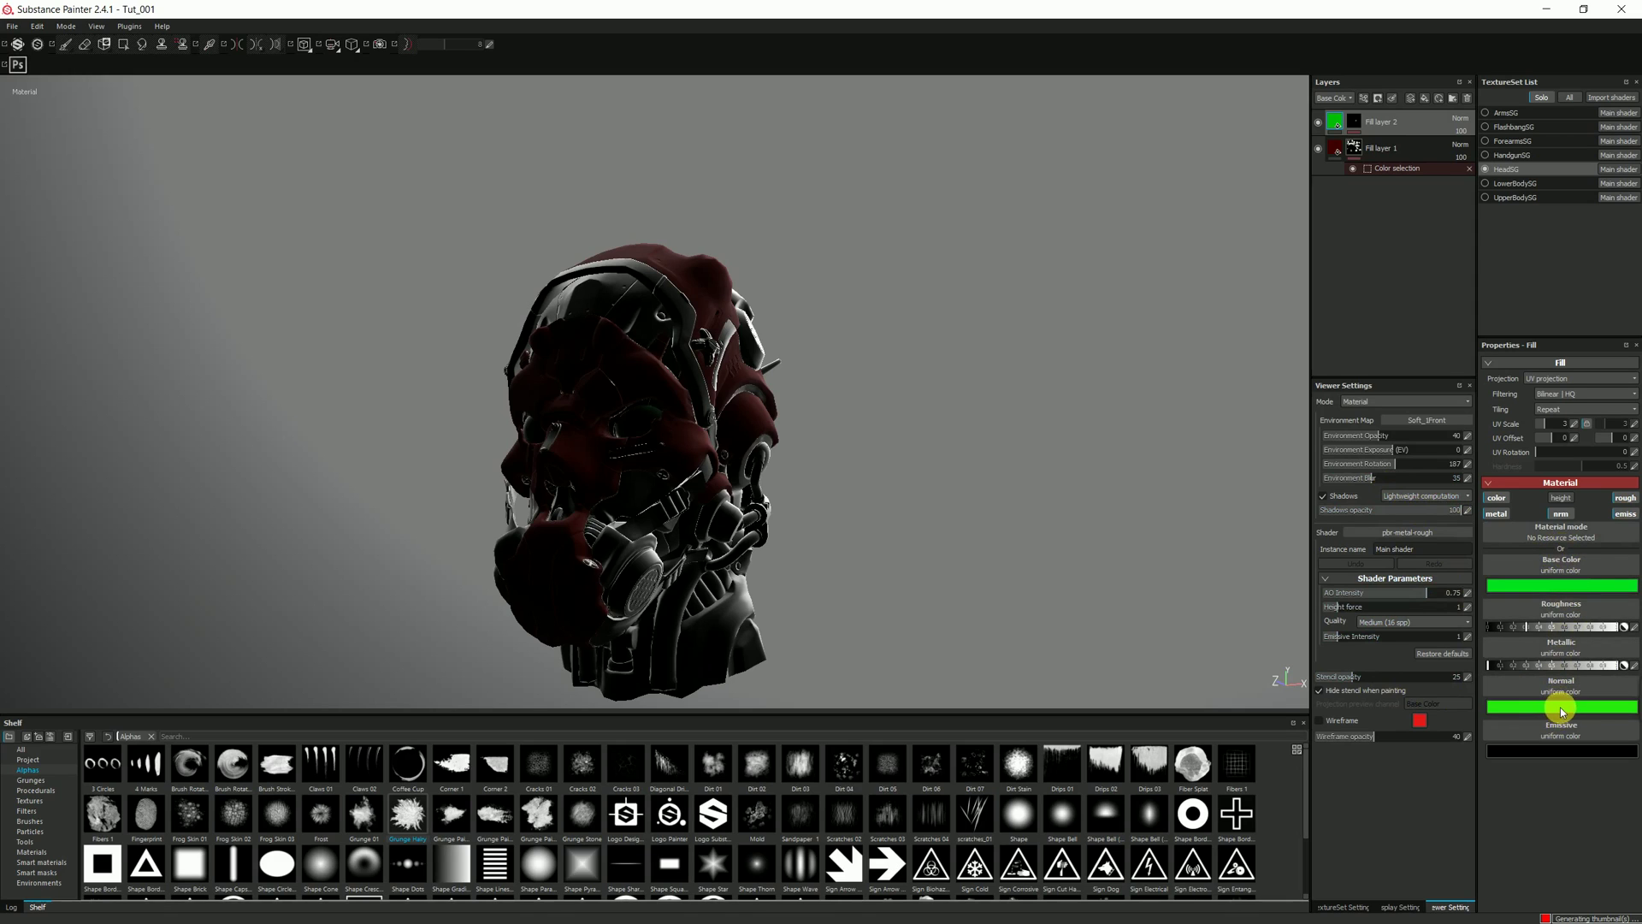
pyautogui.moveTo(1563, 710)
pyautogui.mouseDown()
pyautogui.moveTo(1492, 520)
pyautogui.moveTo(568, 378)
pyautogui.moveTo(744, 467)
pyautogui.moveTo(1049, 535)
pyautogui.moveTo(1491, 744)
pyautogui.moveTo(1496, 722)
pyautogui.moveTo(1579, 734)
pyautogui.mouseUp()
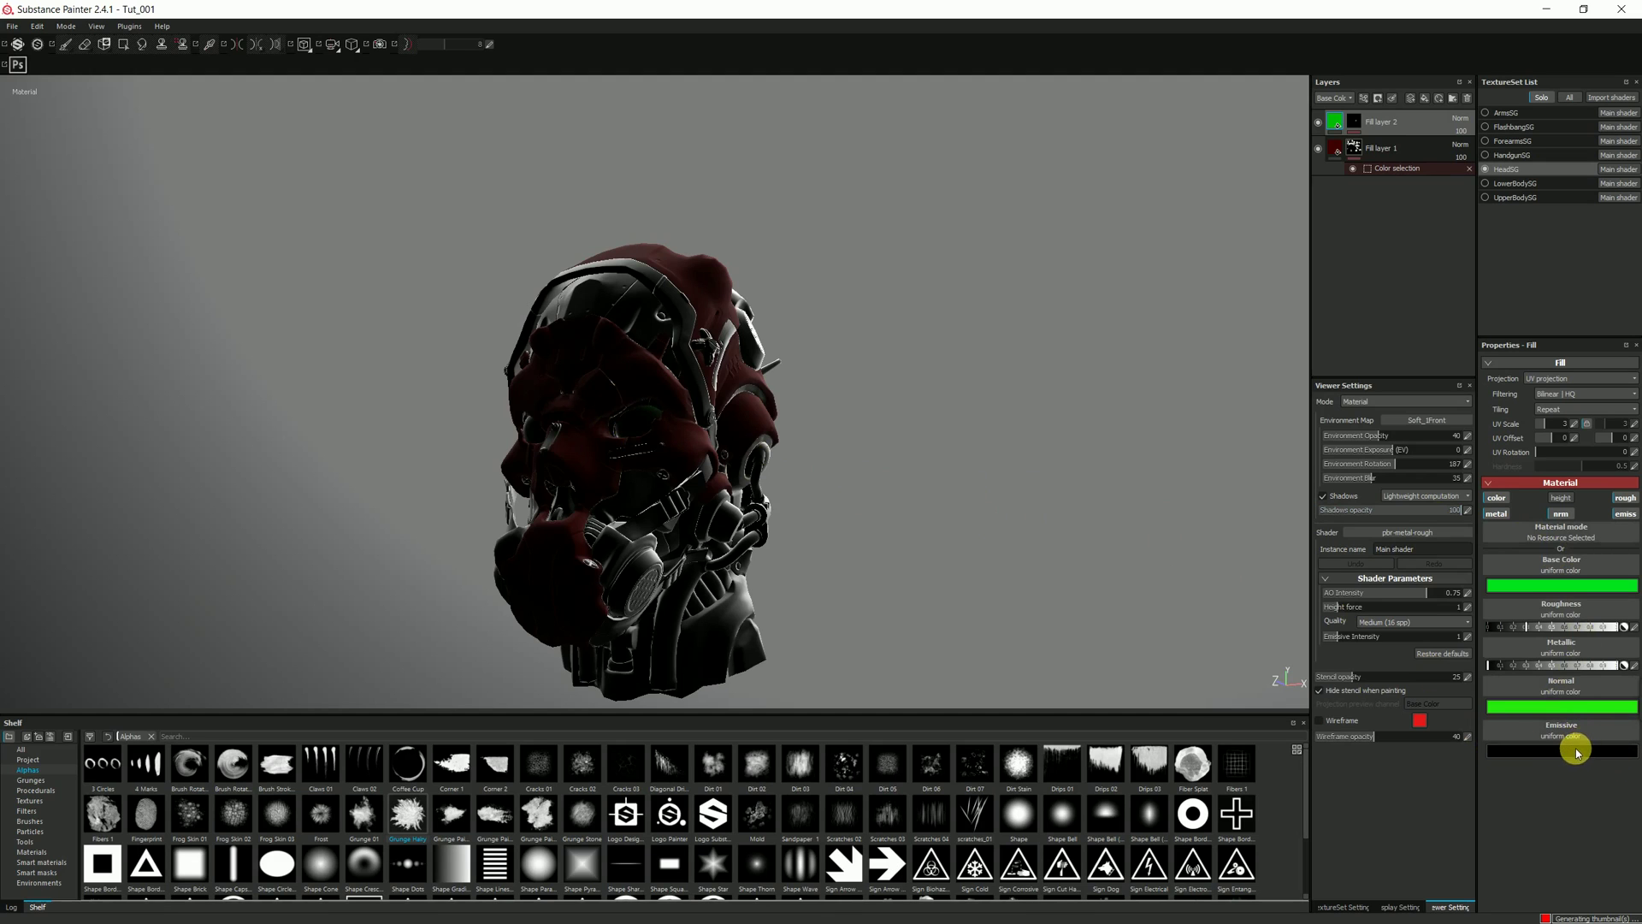
pyautogui.click(1576, 749)
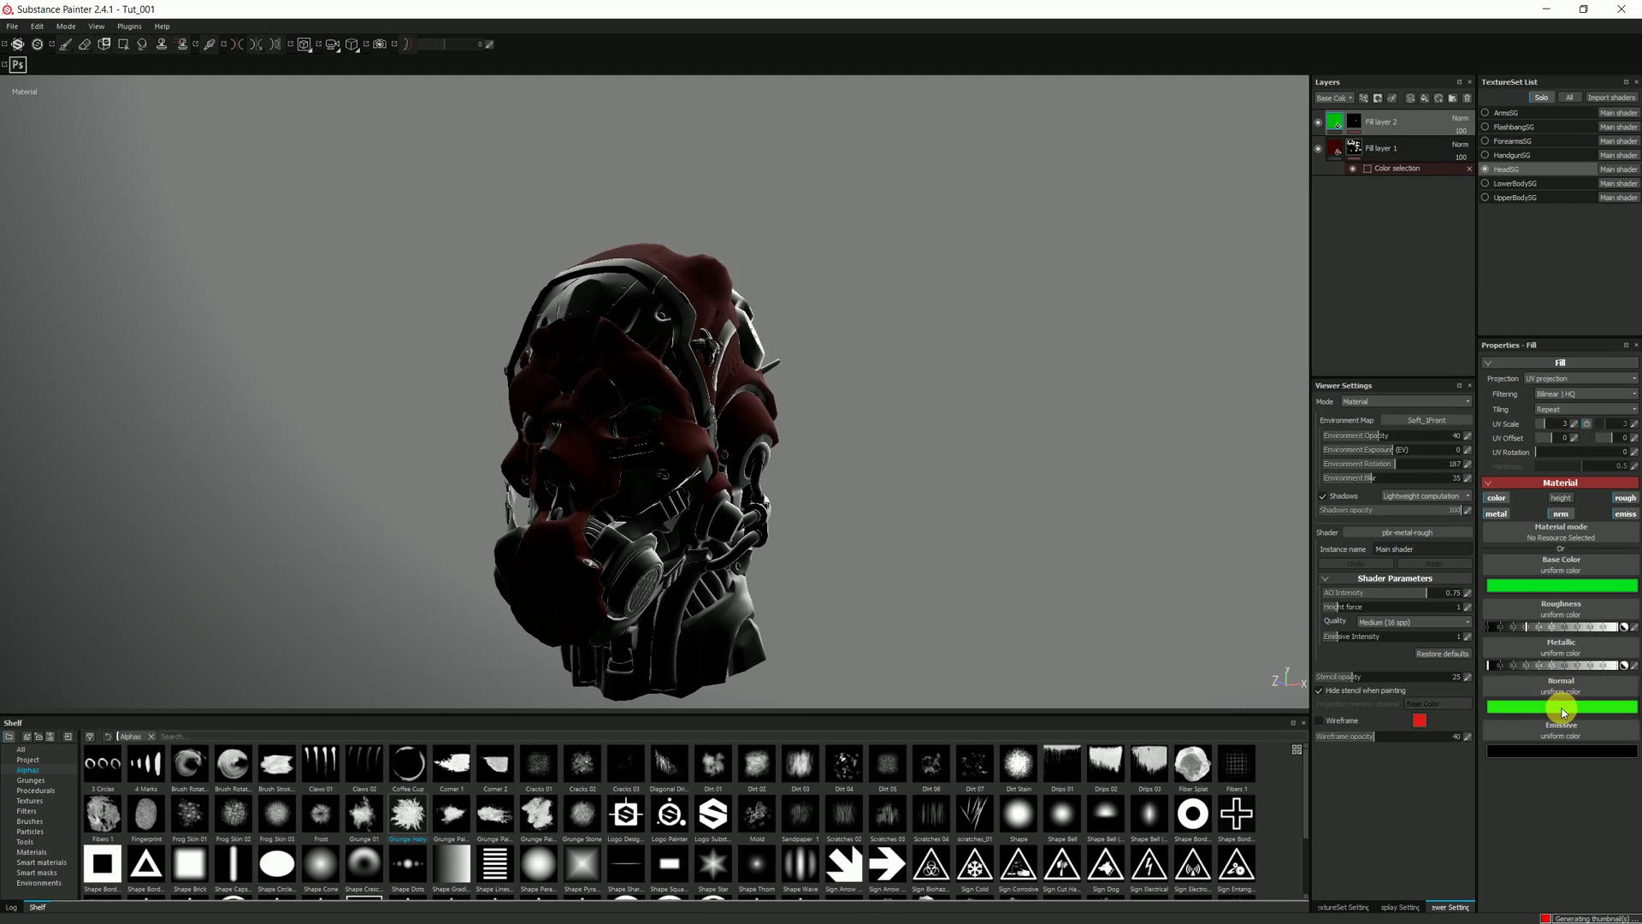
pyautogui.hotkey('ctrl', 'z')
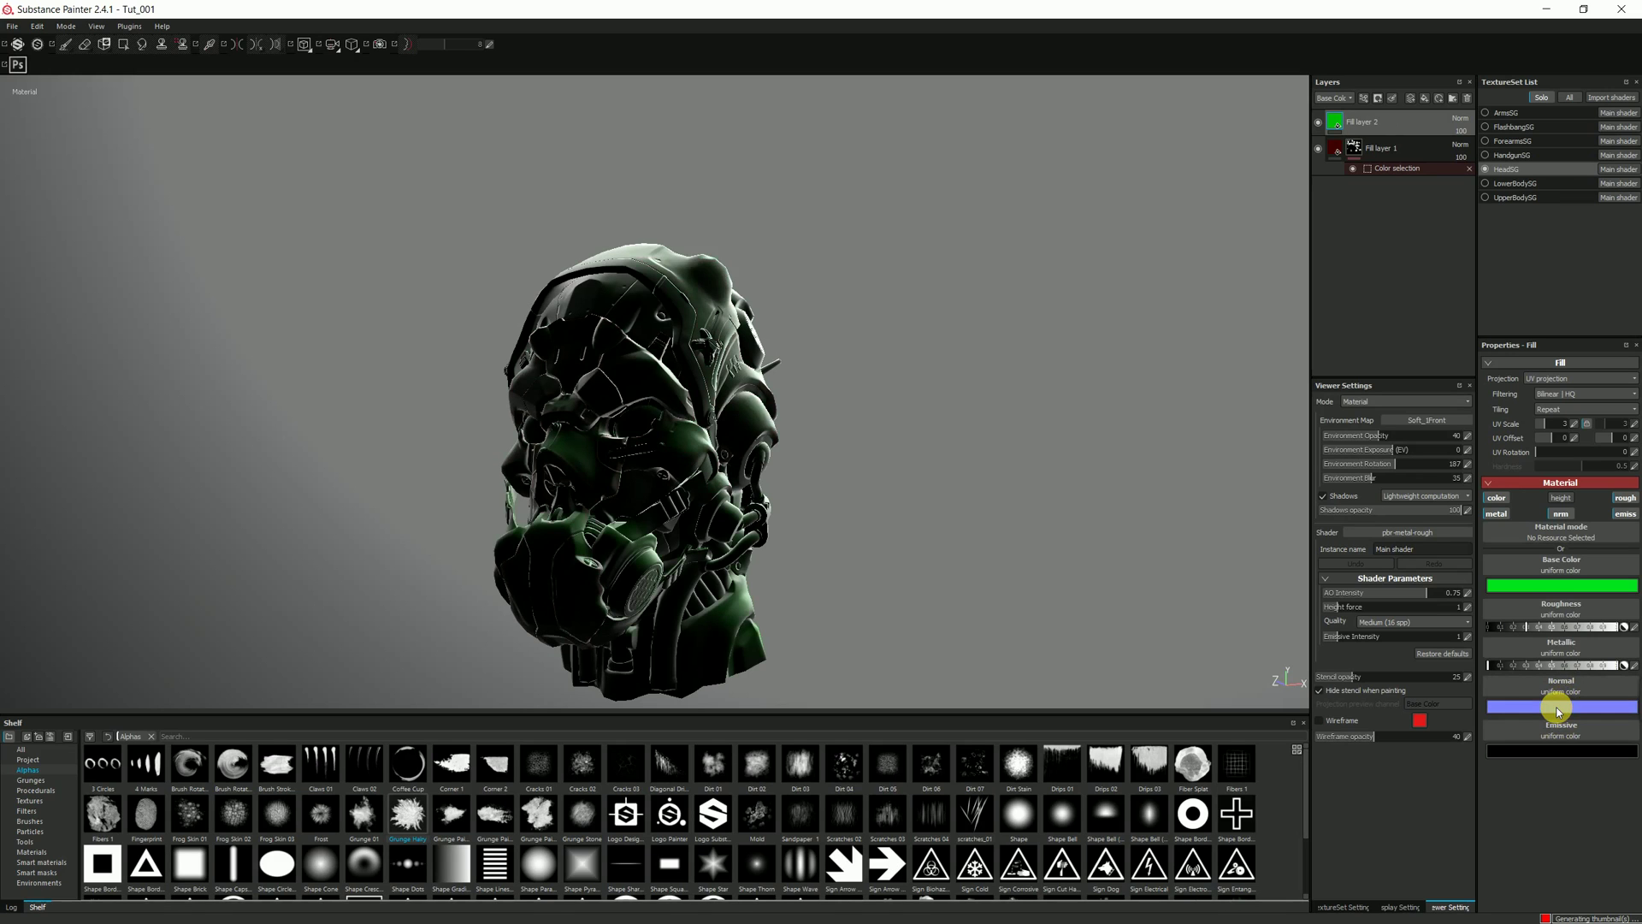
# Set the second fill layer's emissive color to bright green, about RGB 0.003, 0.863, 0.087
pyautogui.click(1559, 751)
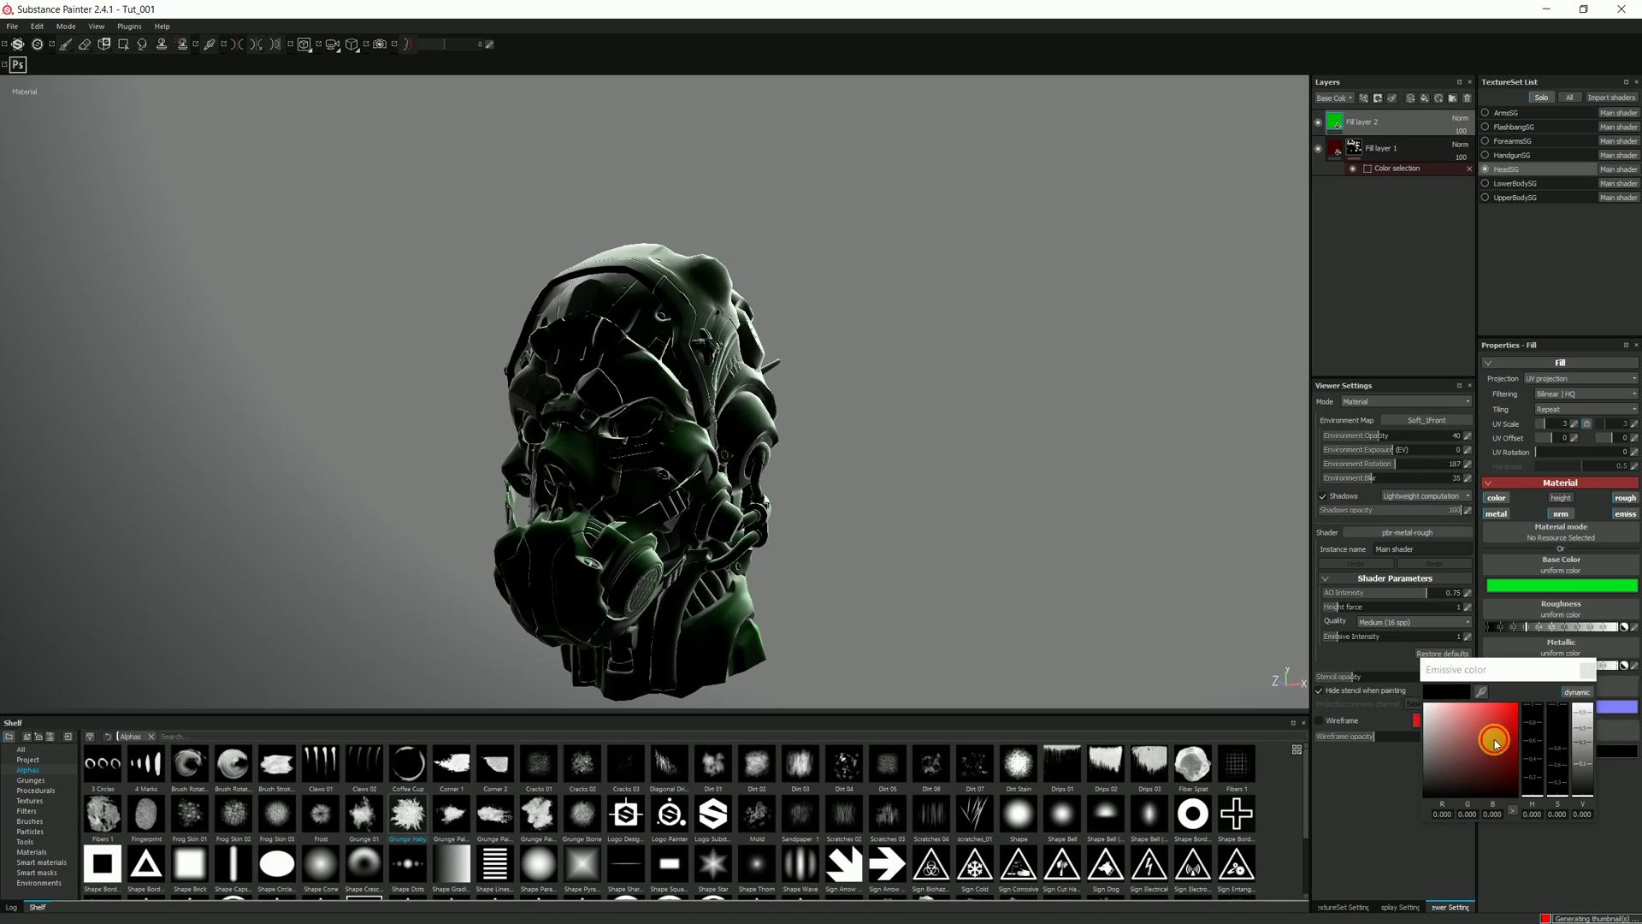
pyautogui.click(1515, 722)
pyautogui.moveTo(1533, 718); pyautogui.dragTo(1580, 715)
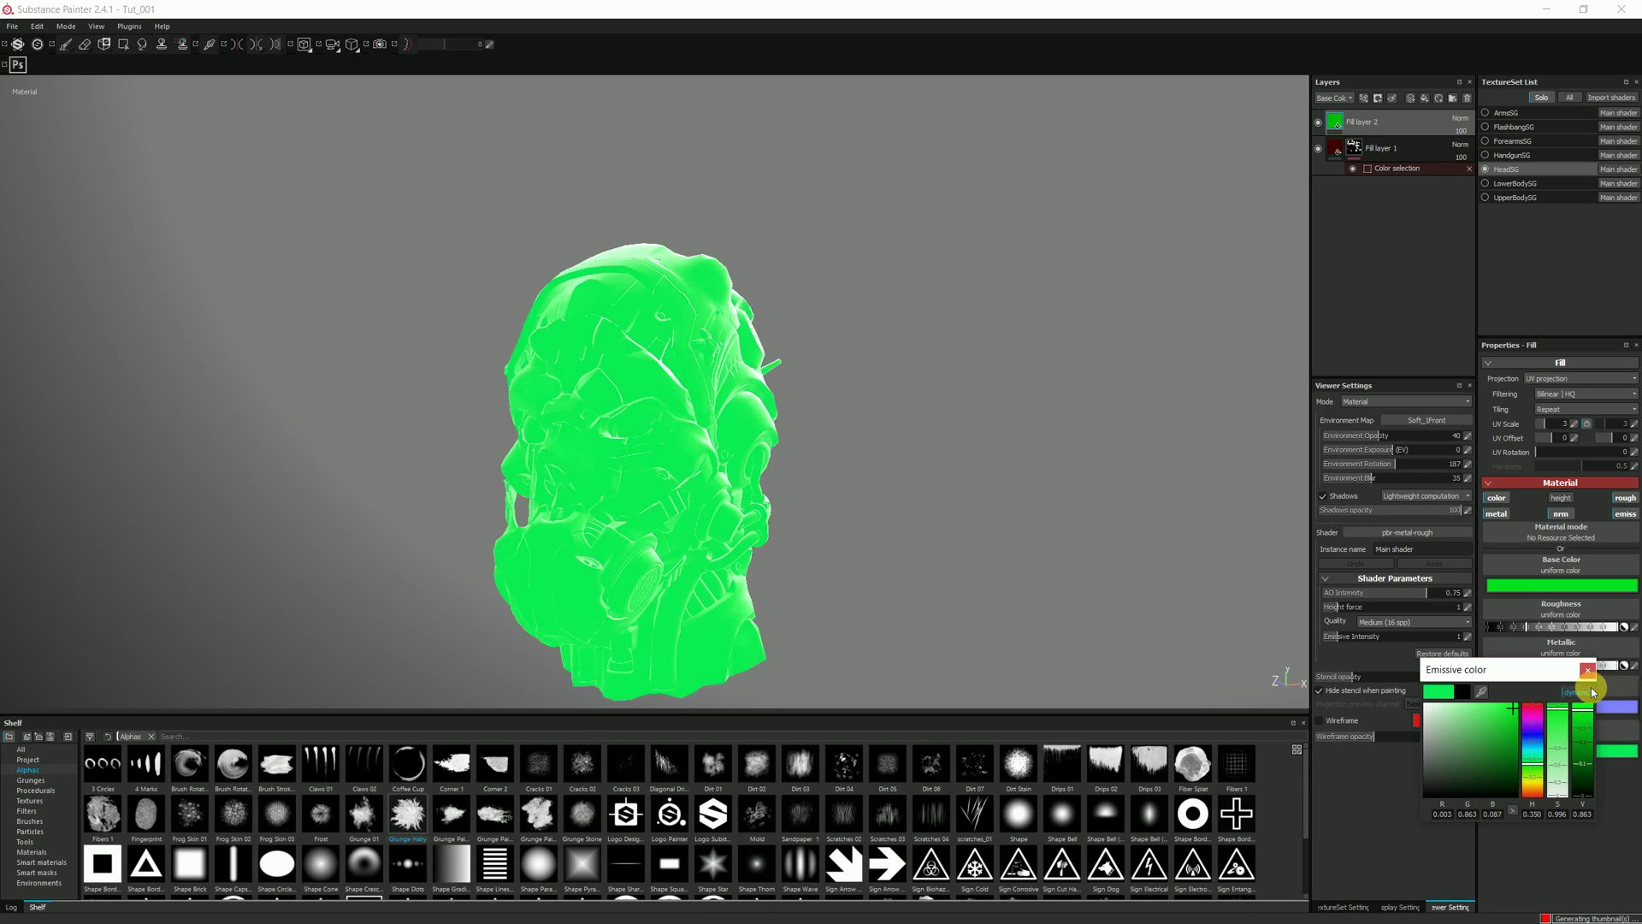
pyautogui.click(1587, 669)
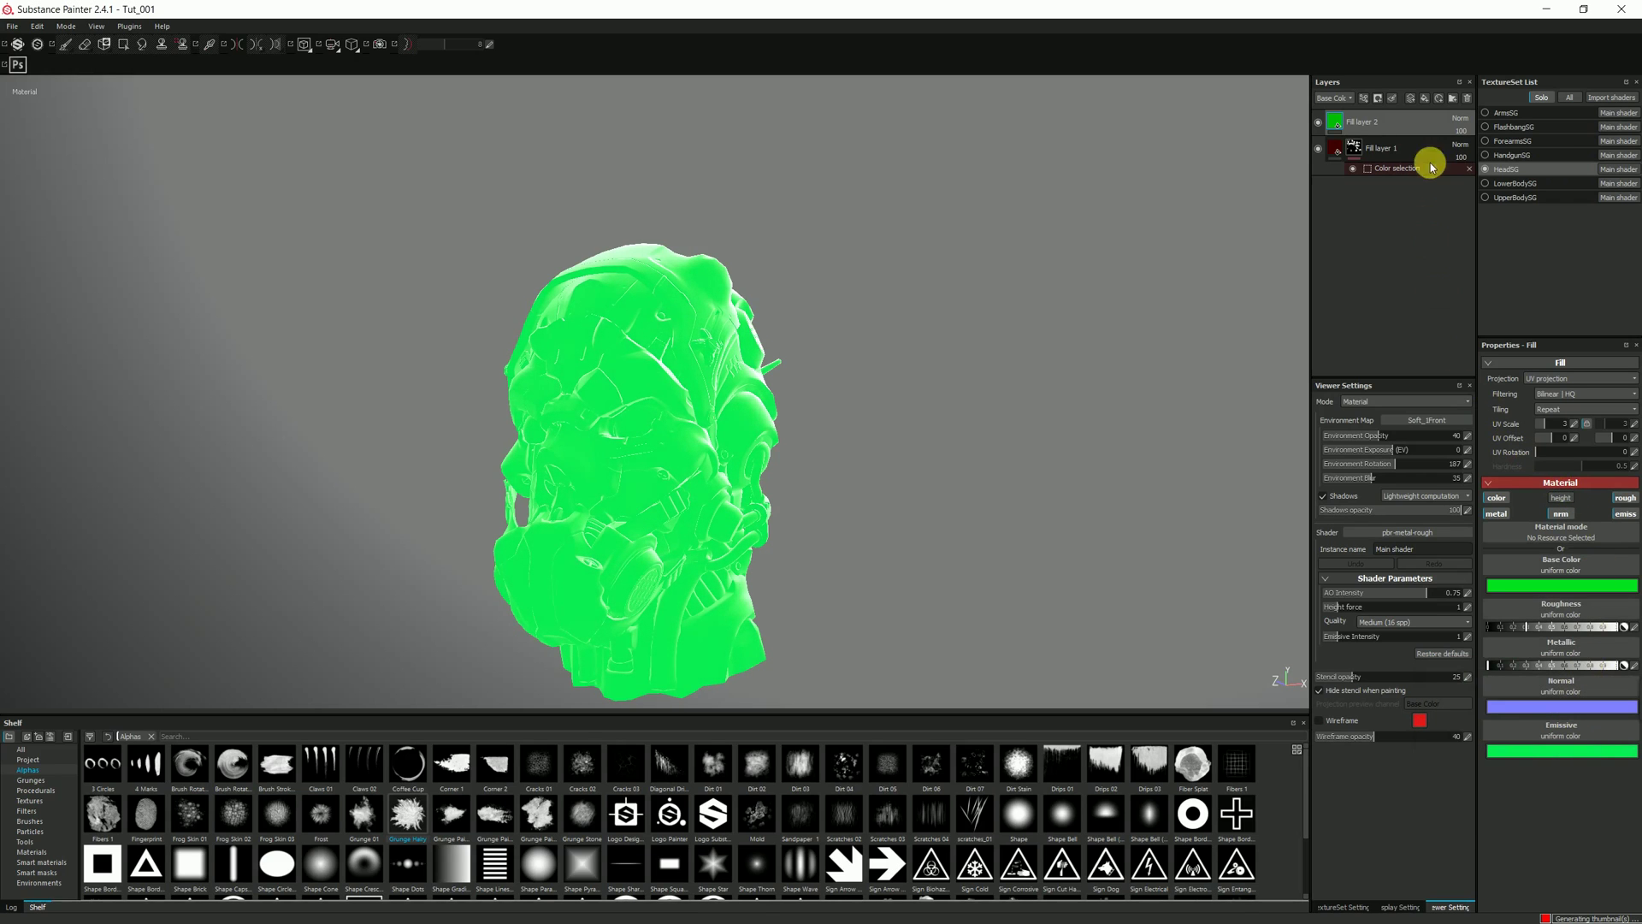
# Add a color selection mask to the emissive green layer and pick the eyes' light blue-violet ID color
pyautogui.rightClick(1372, 125)
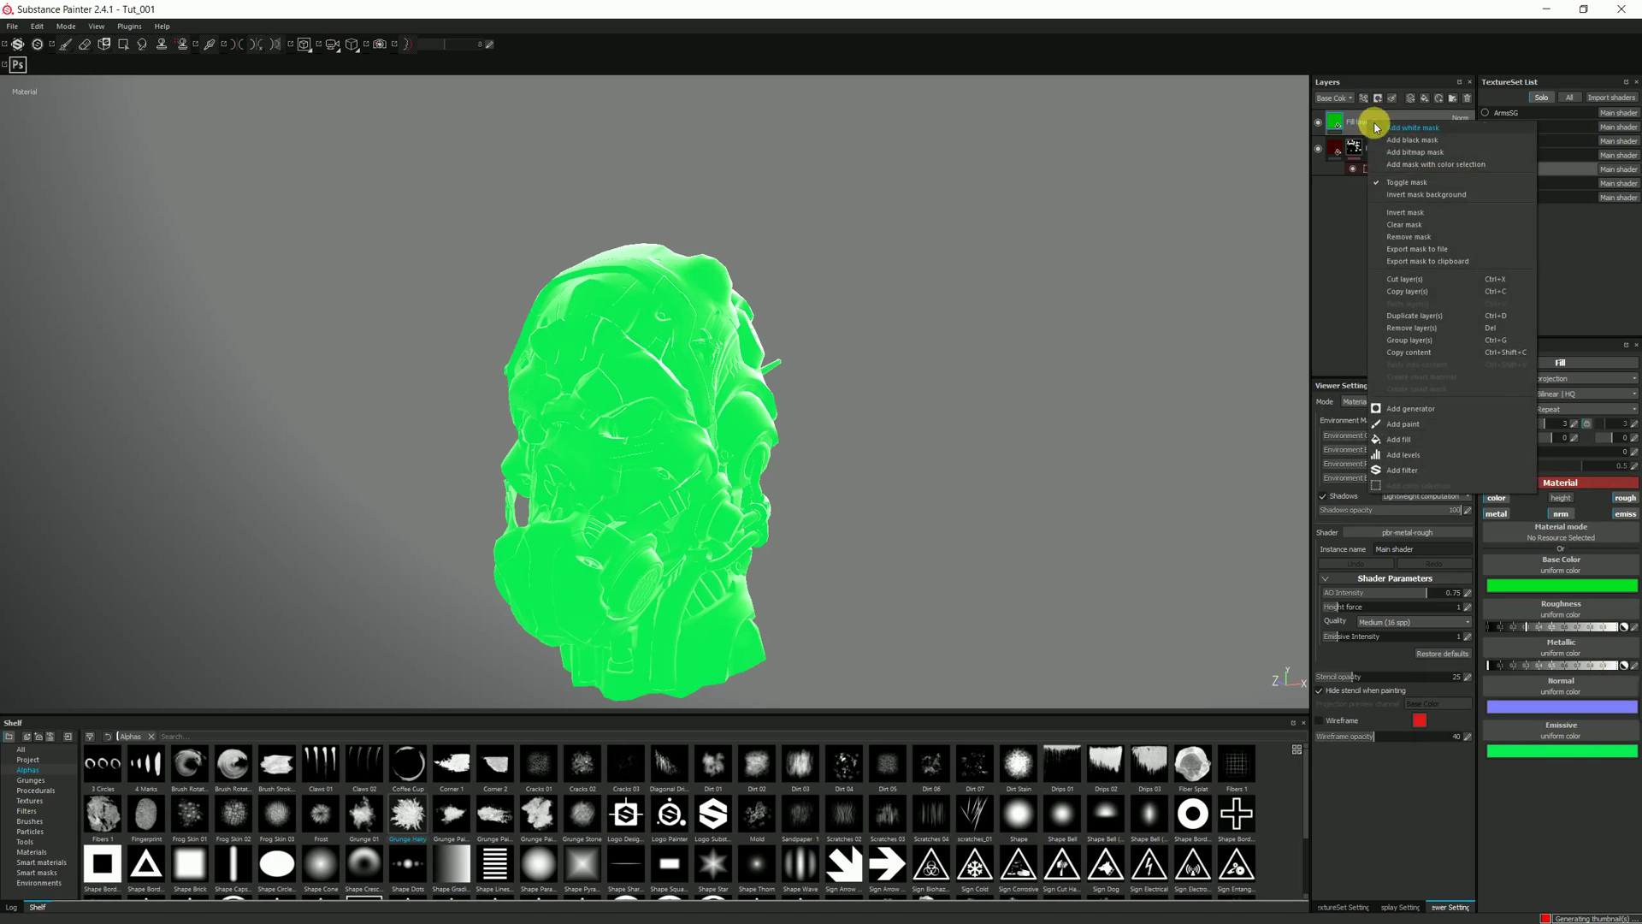
pyautogui.click(1414, 168)
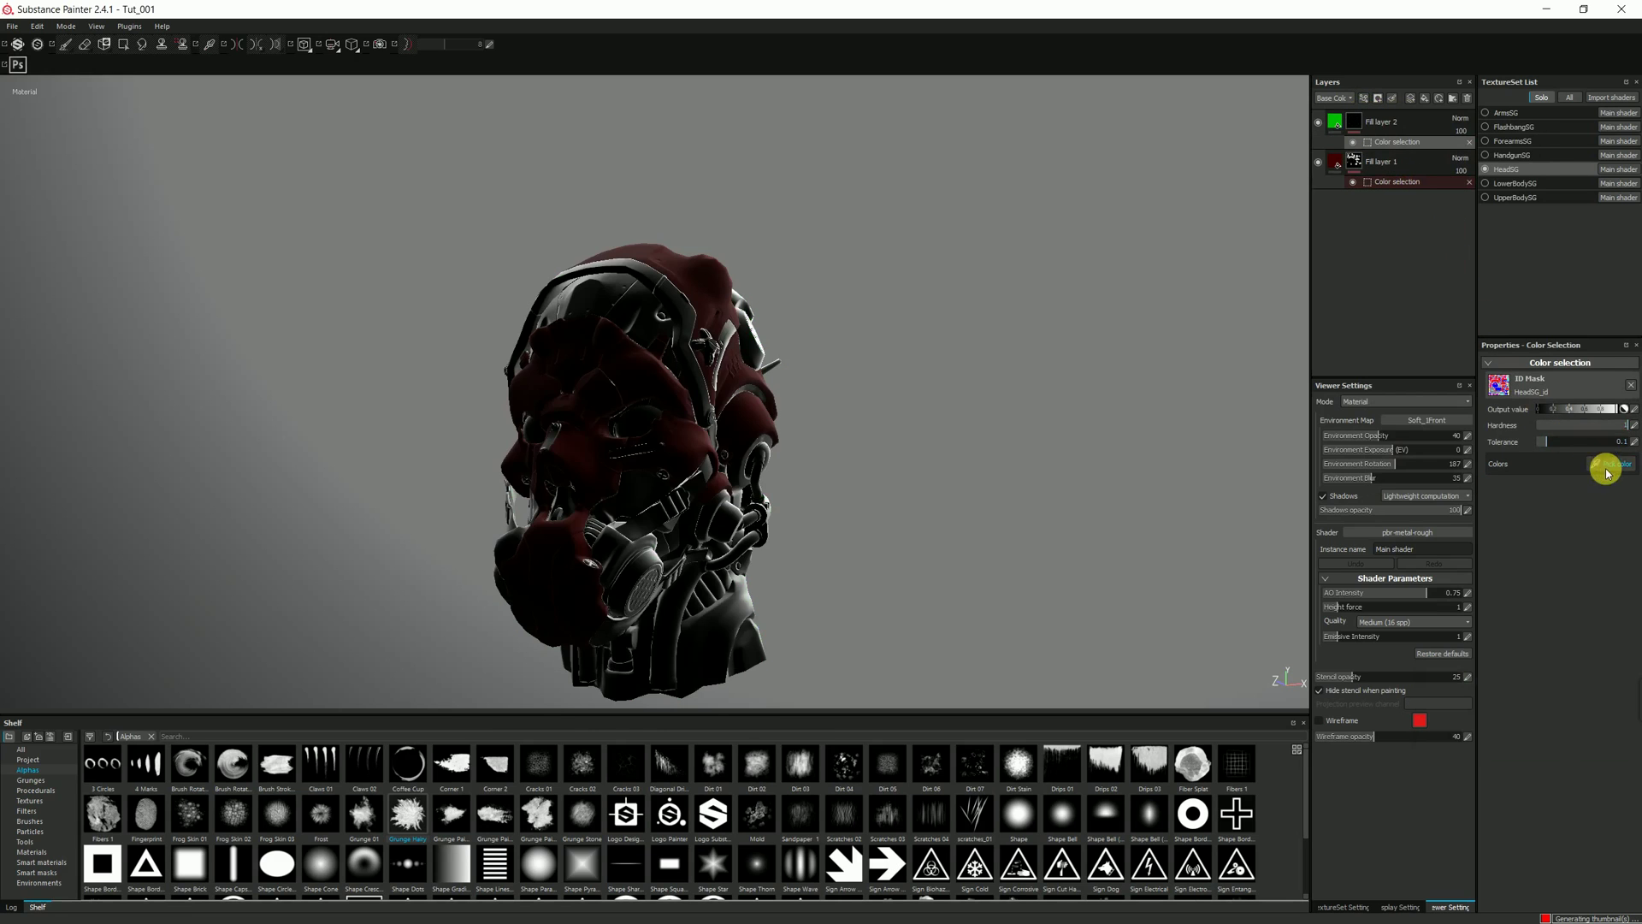
pyautogui.click(1608, 463)
pyautogui.click(631, 428)
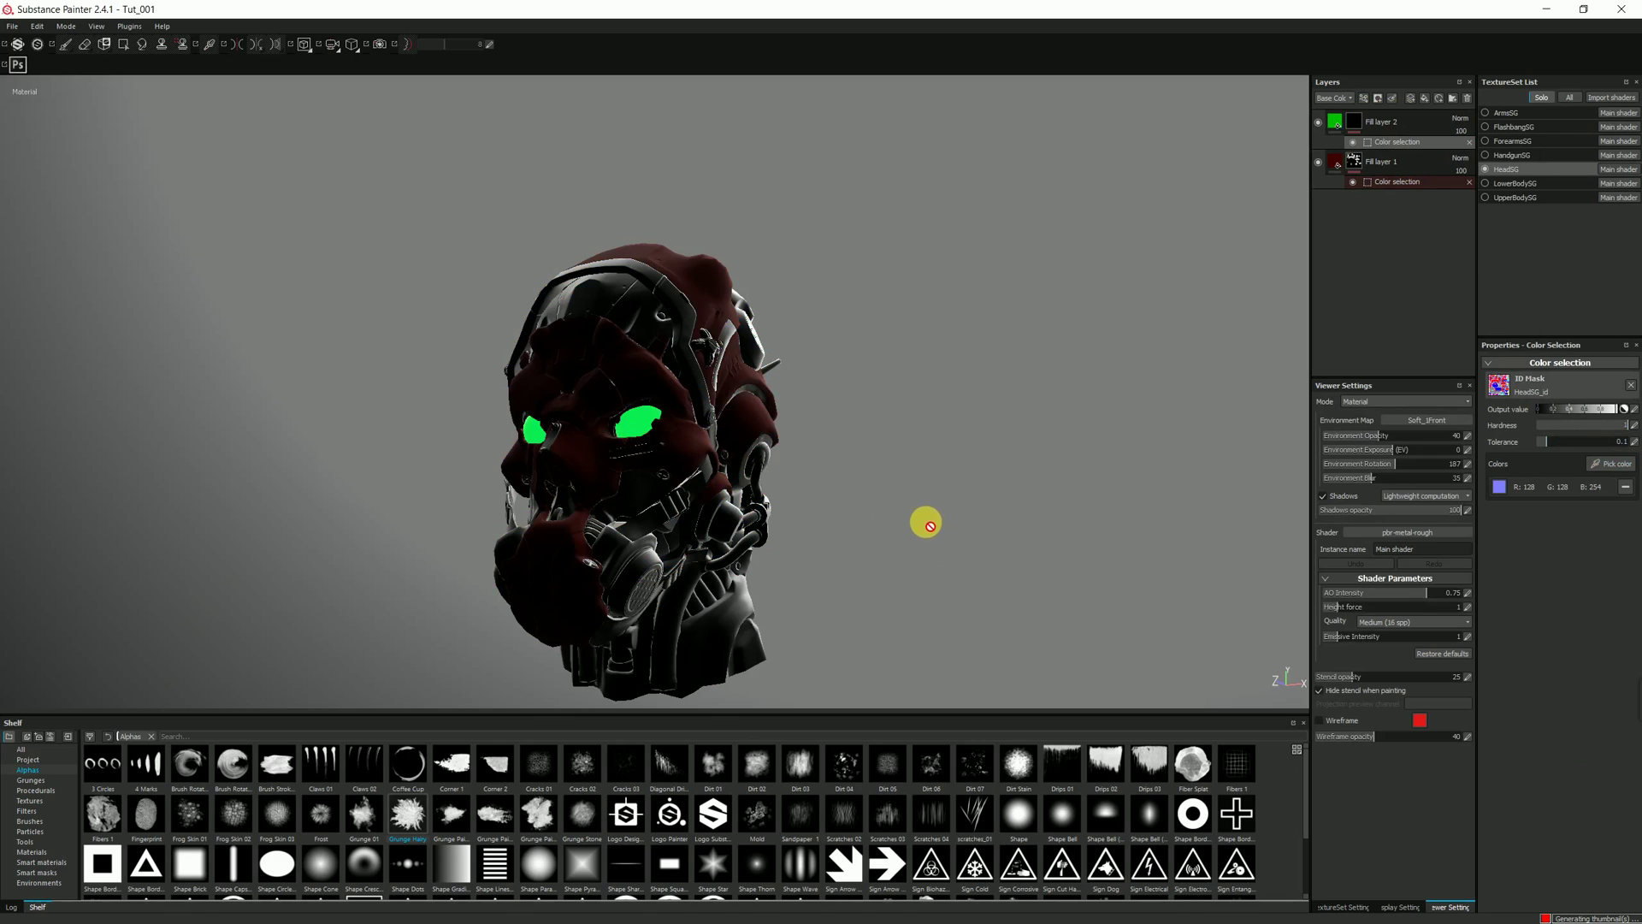
# Rotate the environment to about 29 to light the face from the front, and disable the viewport shadows
pyautogui.keyDown('shift'); pyautogui.click(873, 494); pyautogui.keyUp('shift')
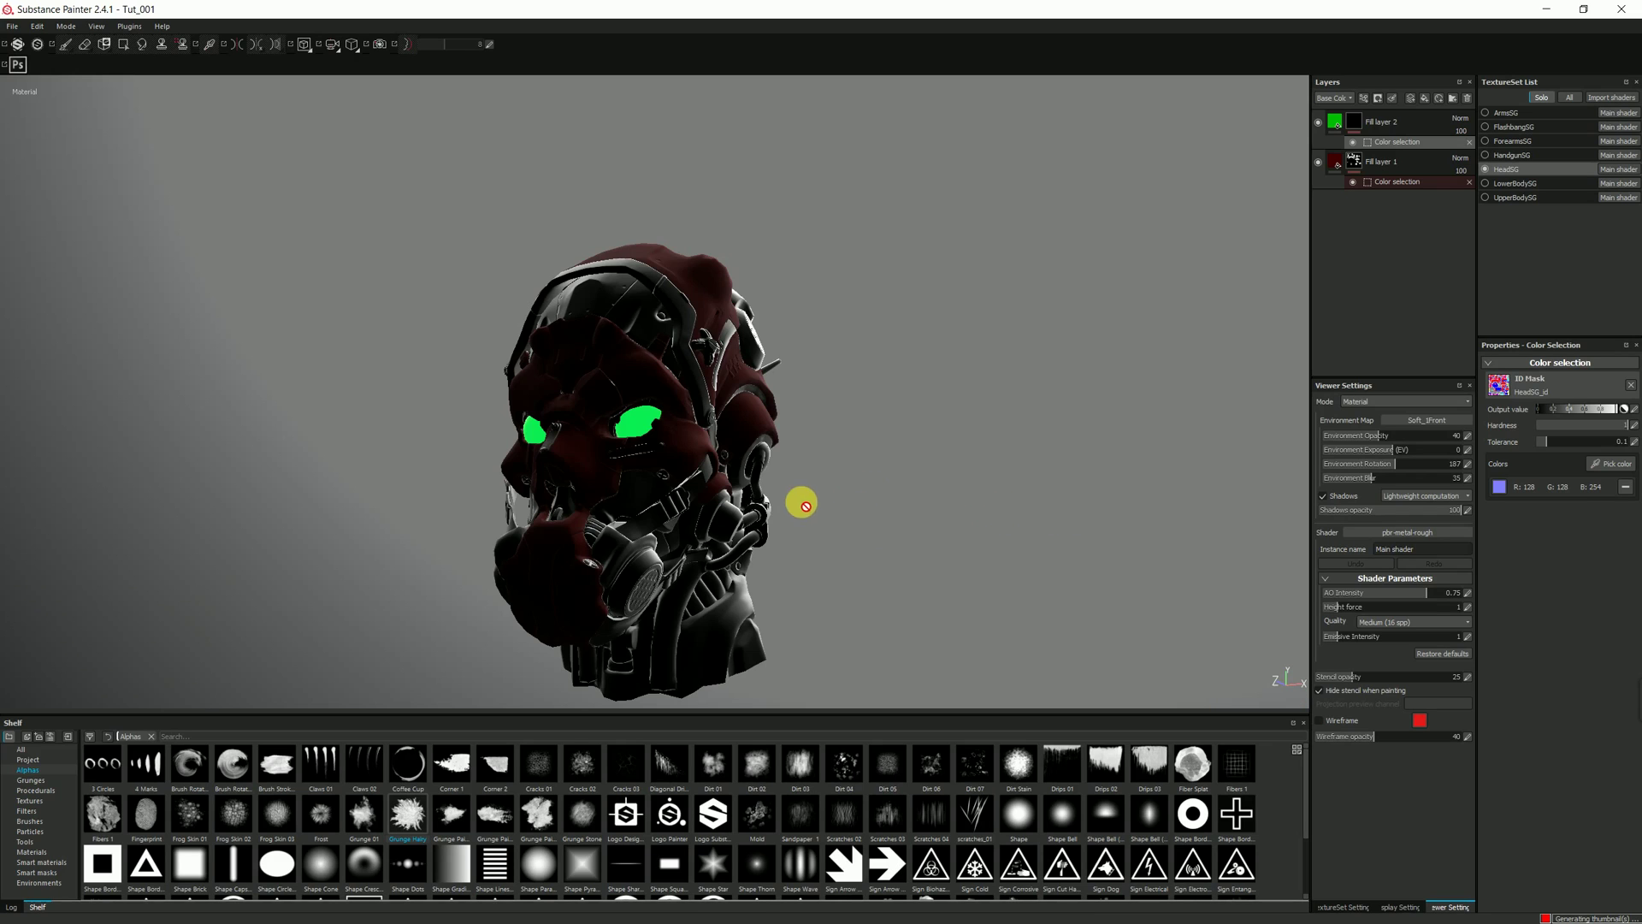
pyautogui.press('shift')
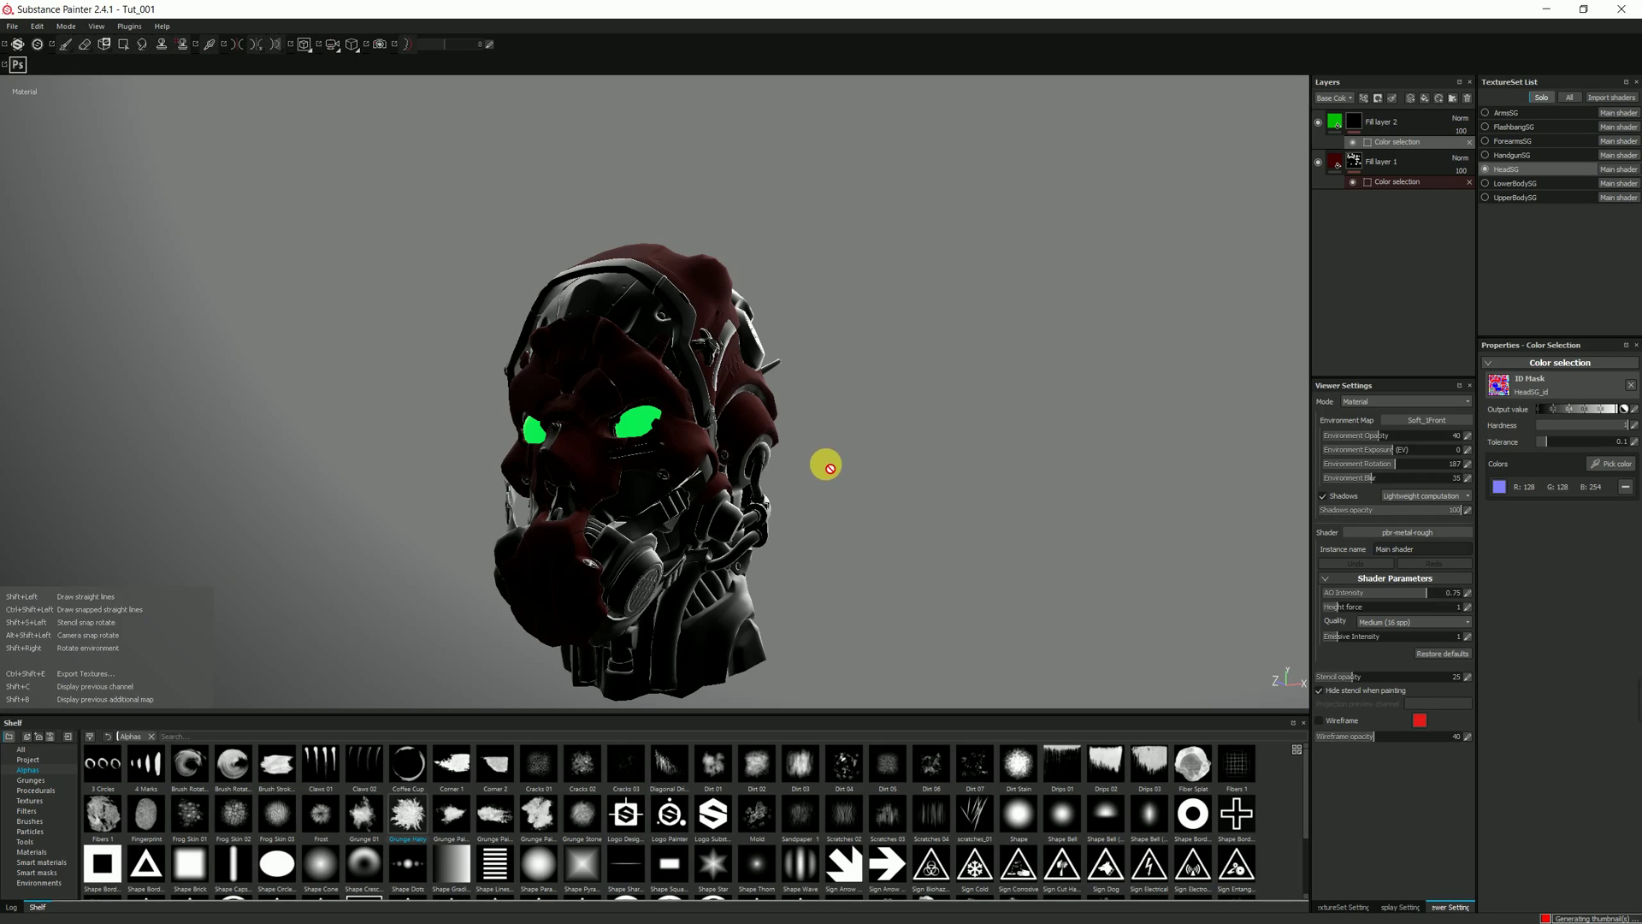
pyautogui.moveTo(826, 464)
pyautogui.keyDown('shift'); pyautogui.mouseDown(button='right')
pyautogui.moveTo(898, 495)
pyautogui.moveTo(862, 493)
pyautogui.moveTo(925, 493)
pyautogui.mouseUp(button='right'); pyautogui.keyUp('shift')
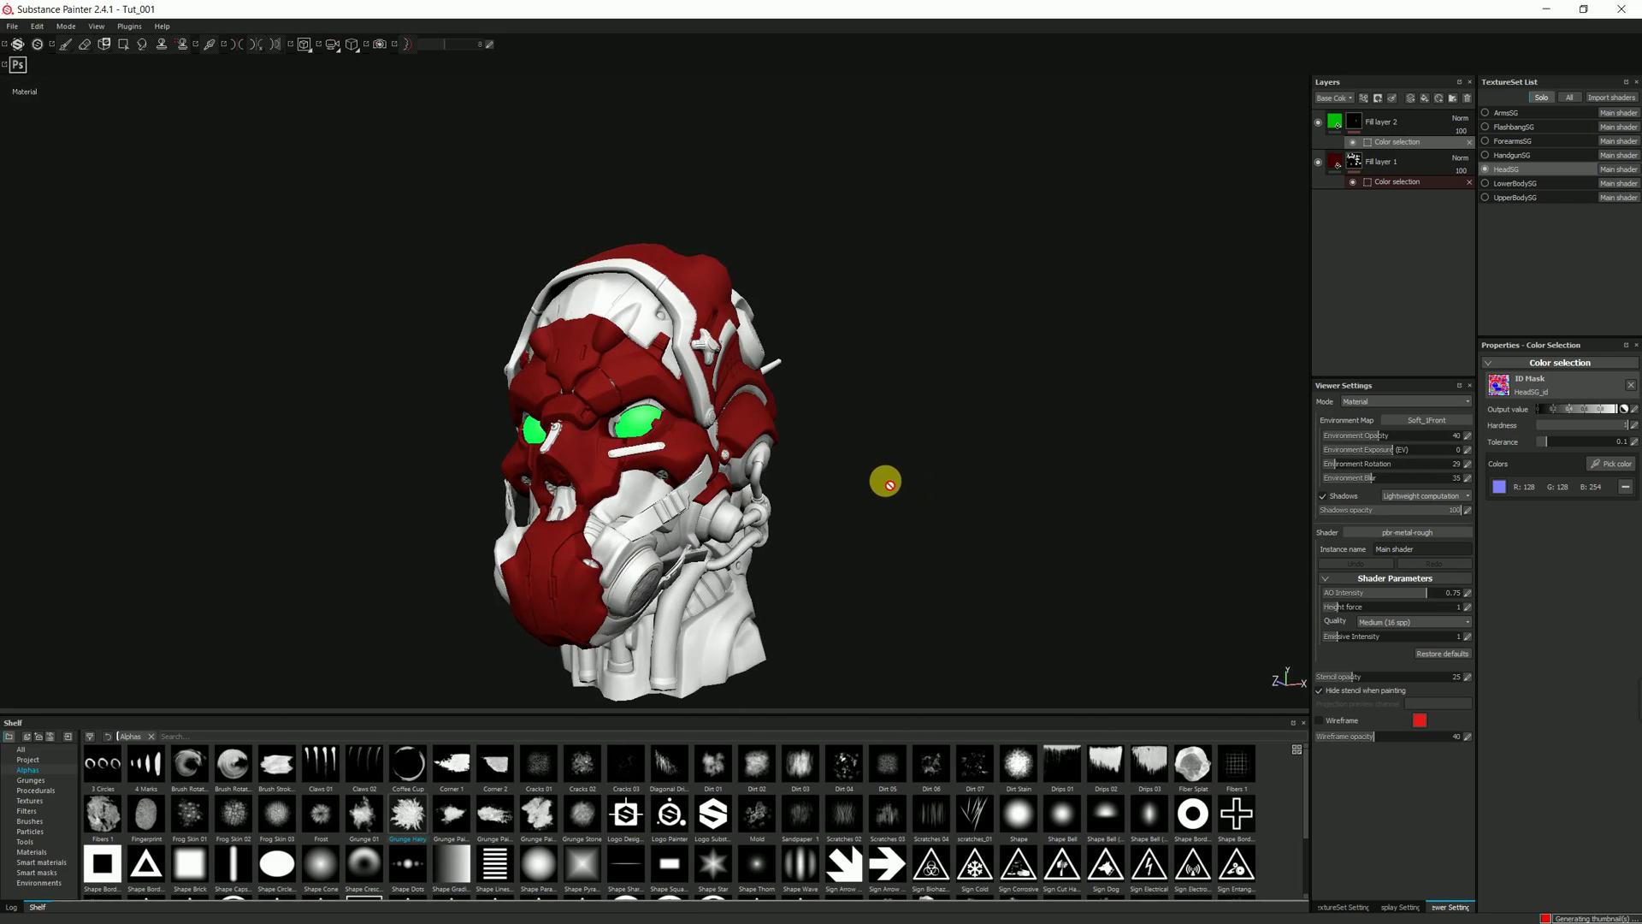
pyautogui.click(1344, 496)
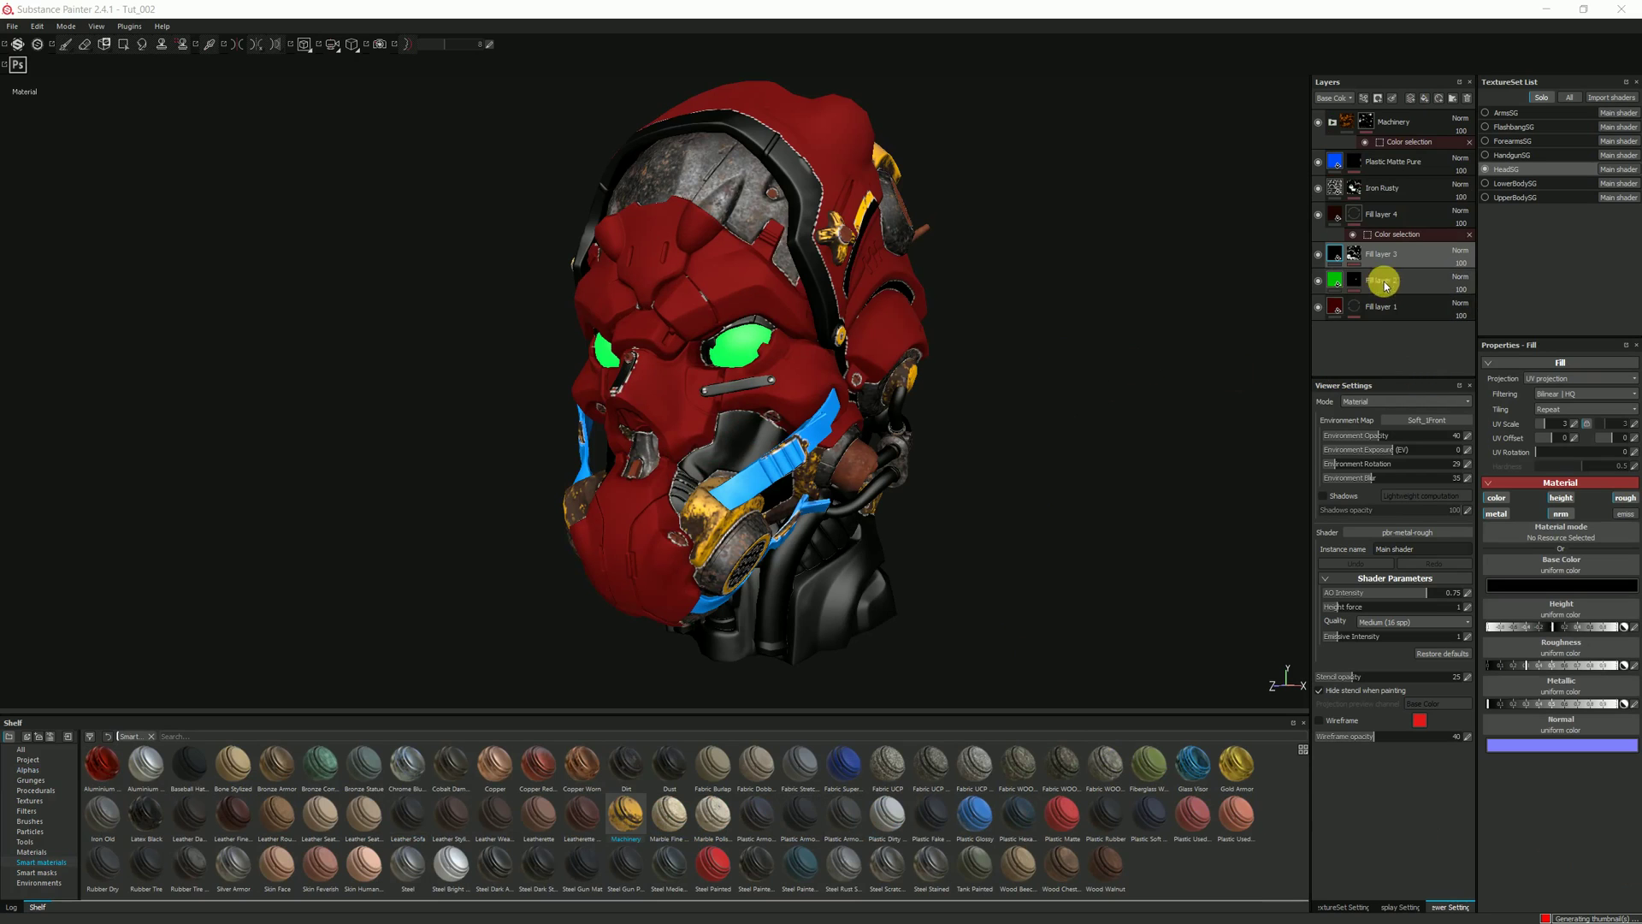
# Hide and show Fill layer 3 and Fill layer 2 in turn to check which head parts they cover
pyautogui.click(1355, 255)
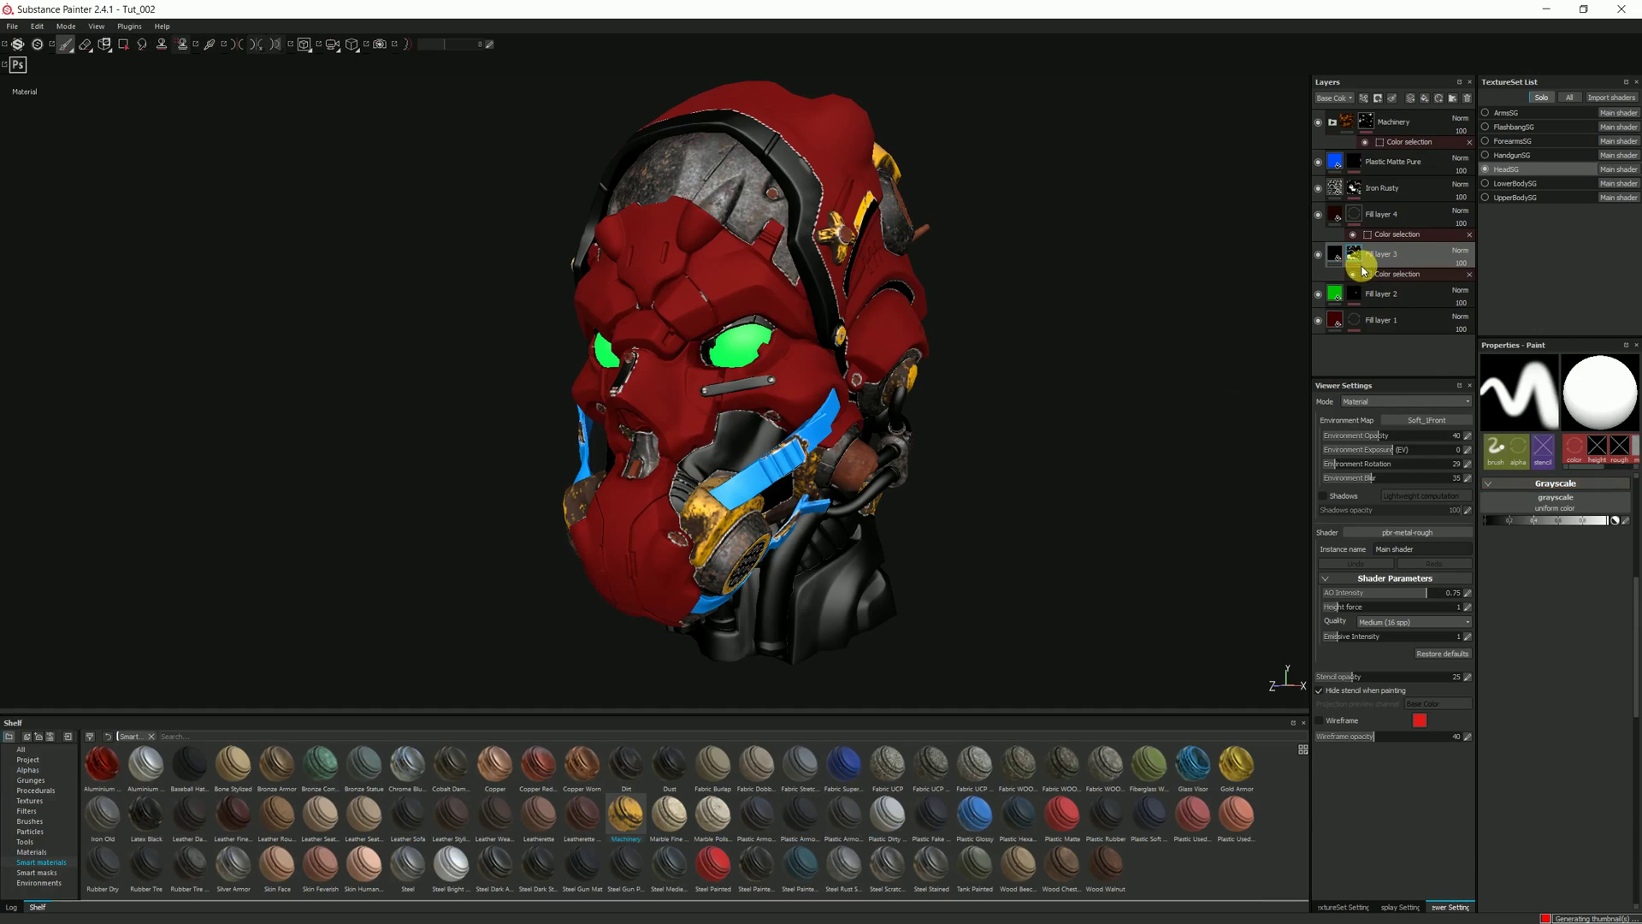
pyautogui.click(1318, 255)
pyautogui.click(1318, 255)
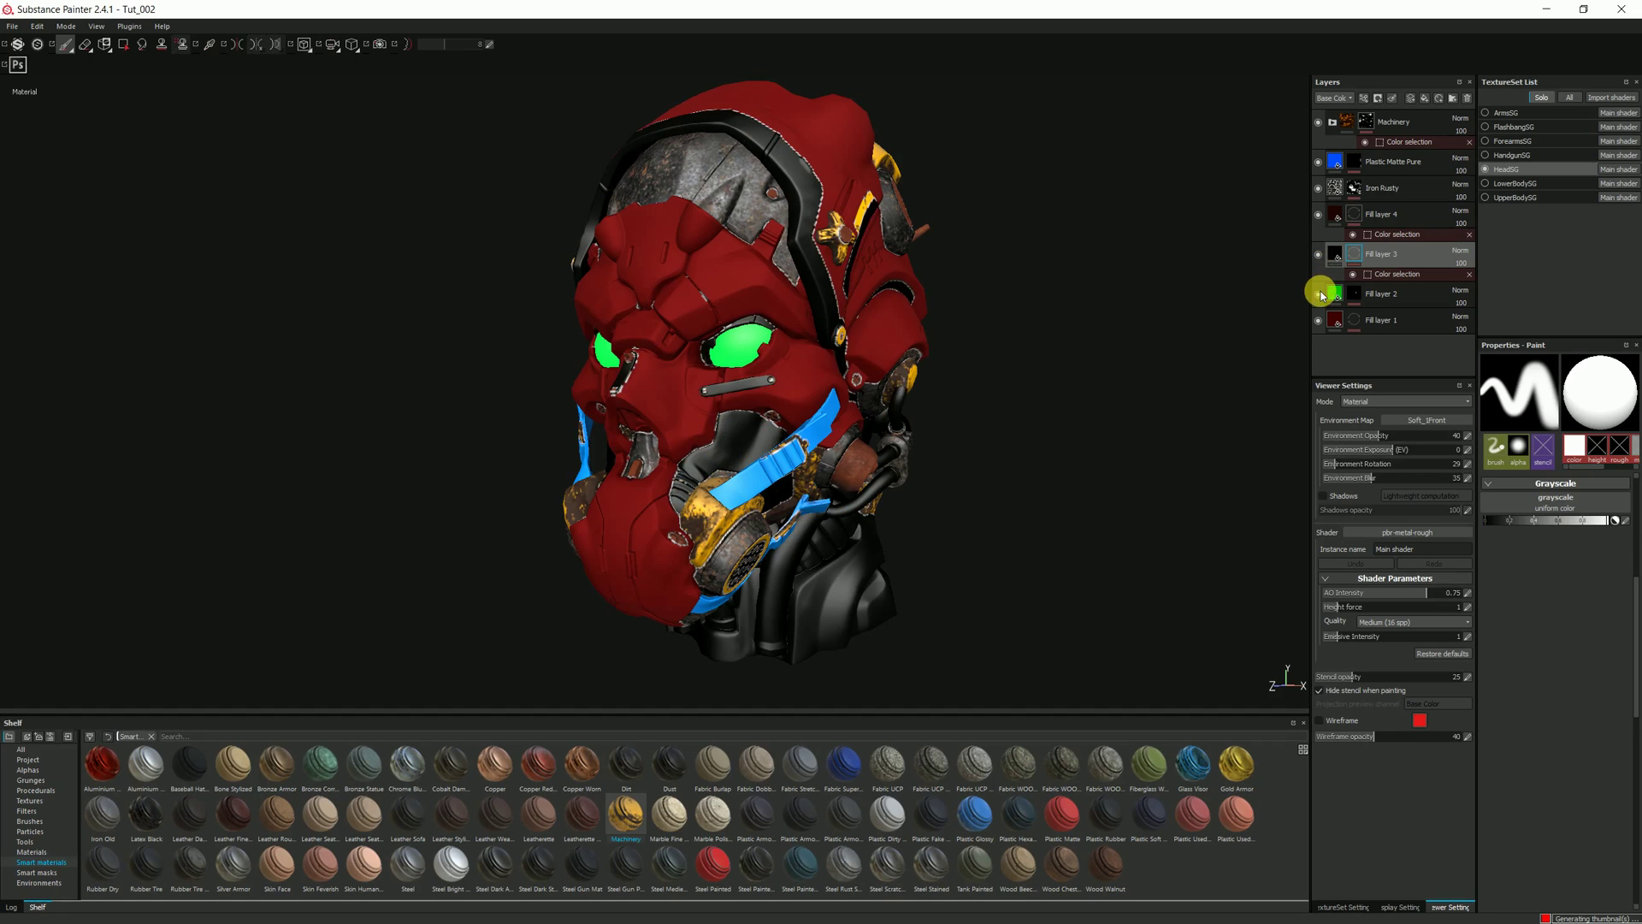
pyautogui.click(1318, 294)
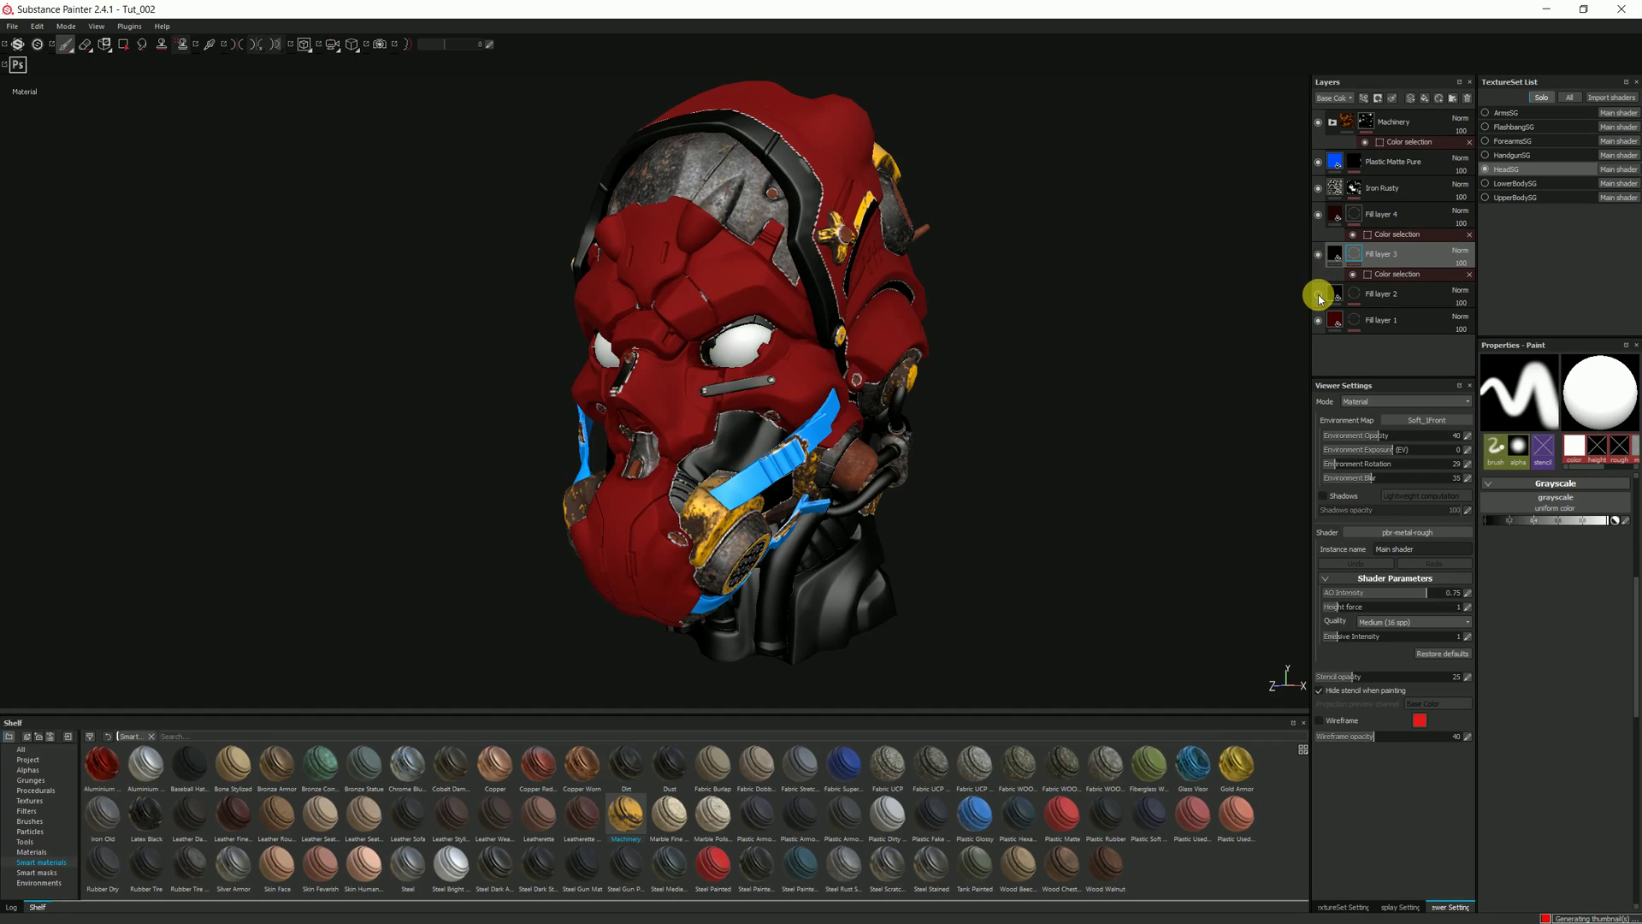
pyautogui.click(1318, 294)
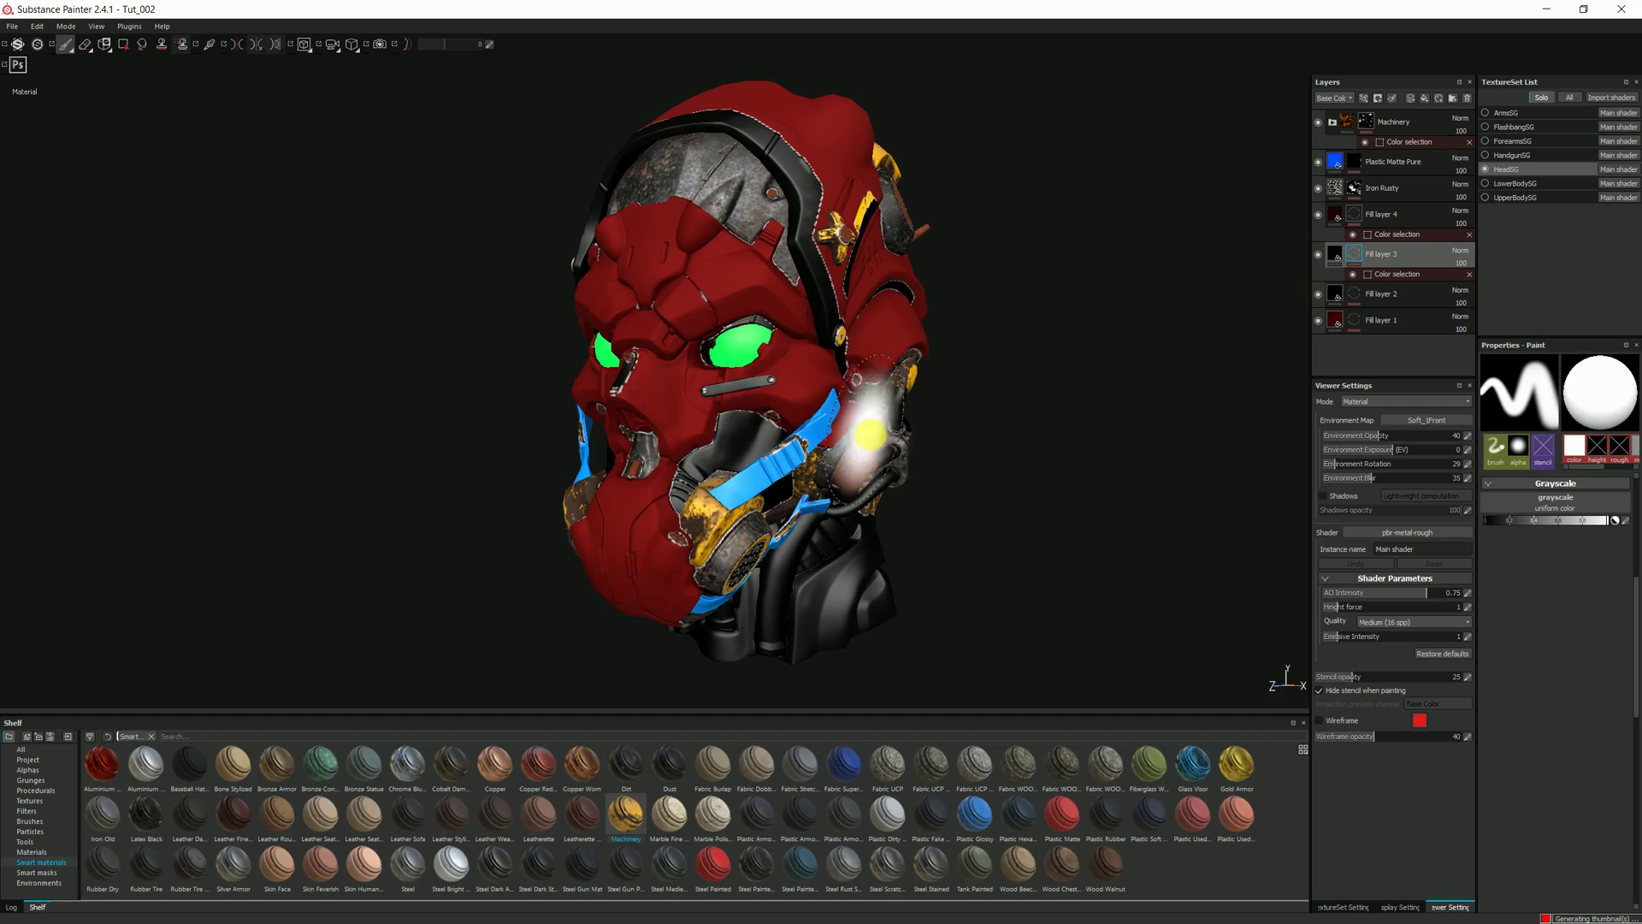
# Preview the head with shadows on and the environment rotated to 142, and return to unshadowed lighting at rotation 28
pyautogui.click(1331, 497)
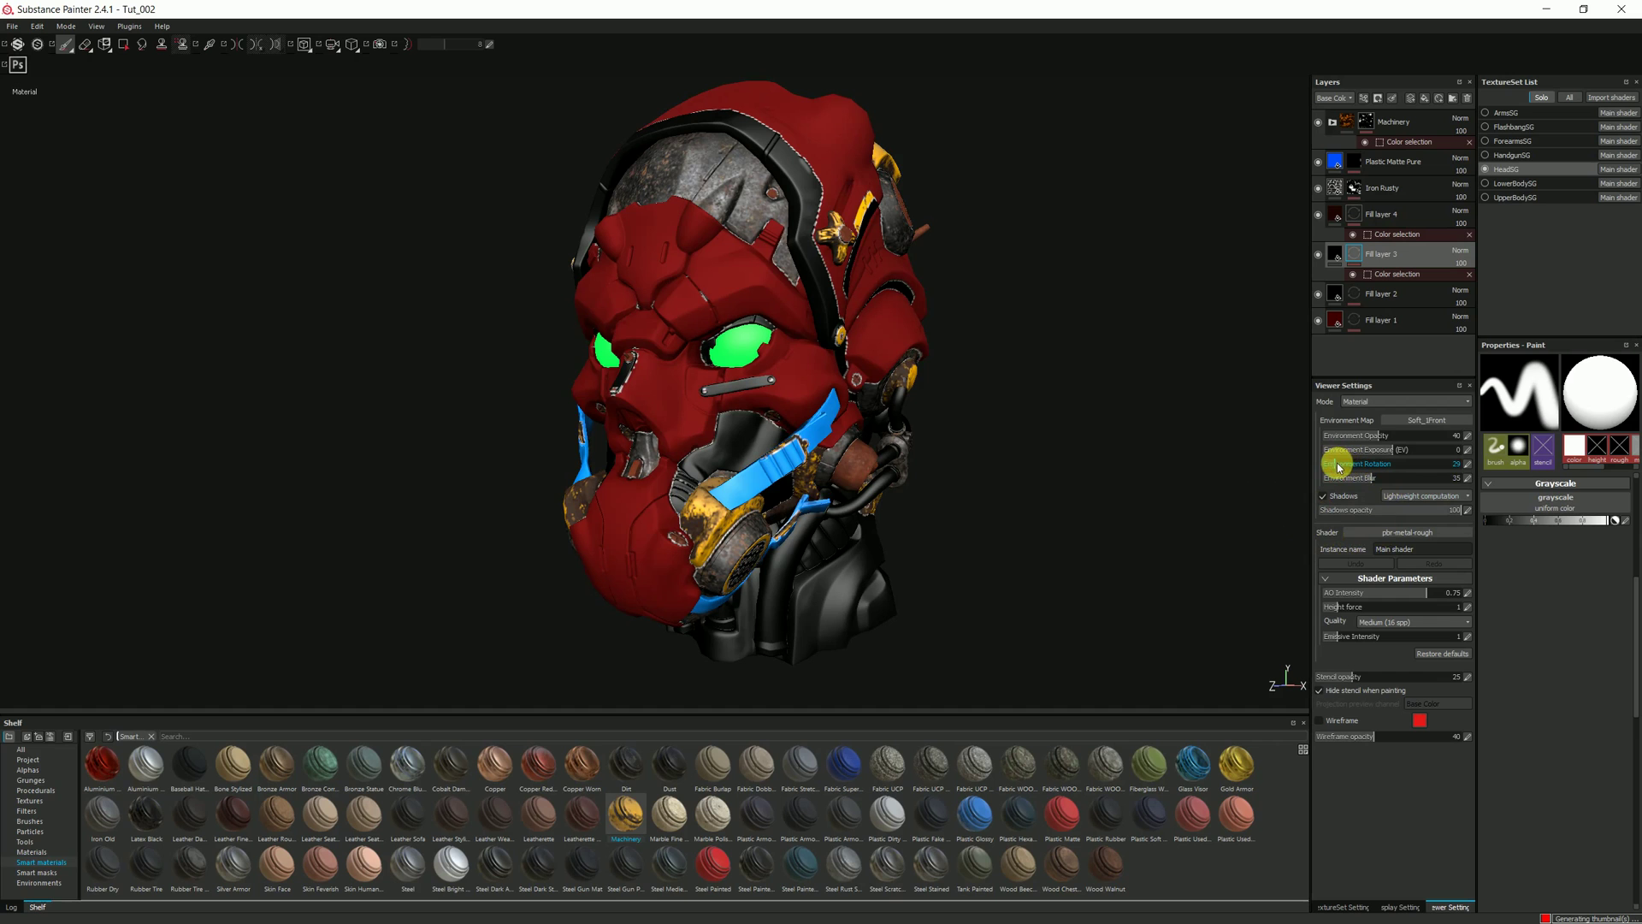
pyautogui.moveTo(1338, 467); pyautogui.dragTo(1380, 478)
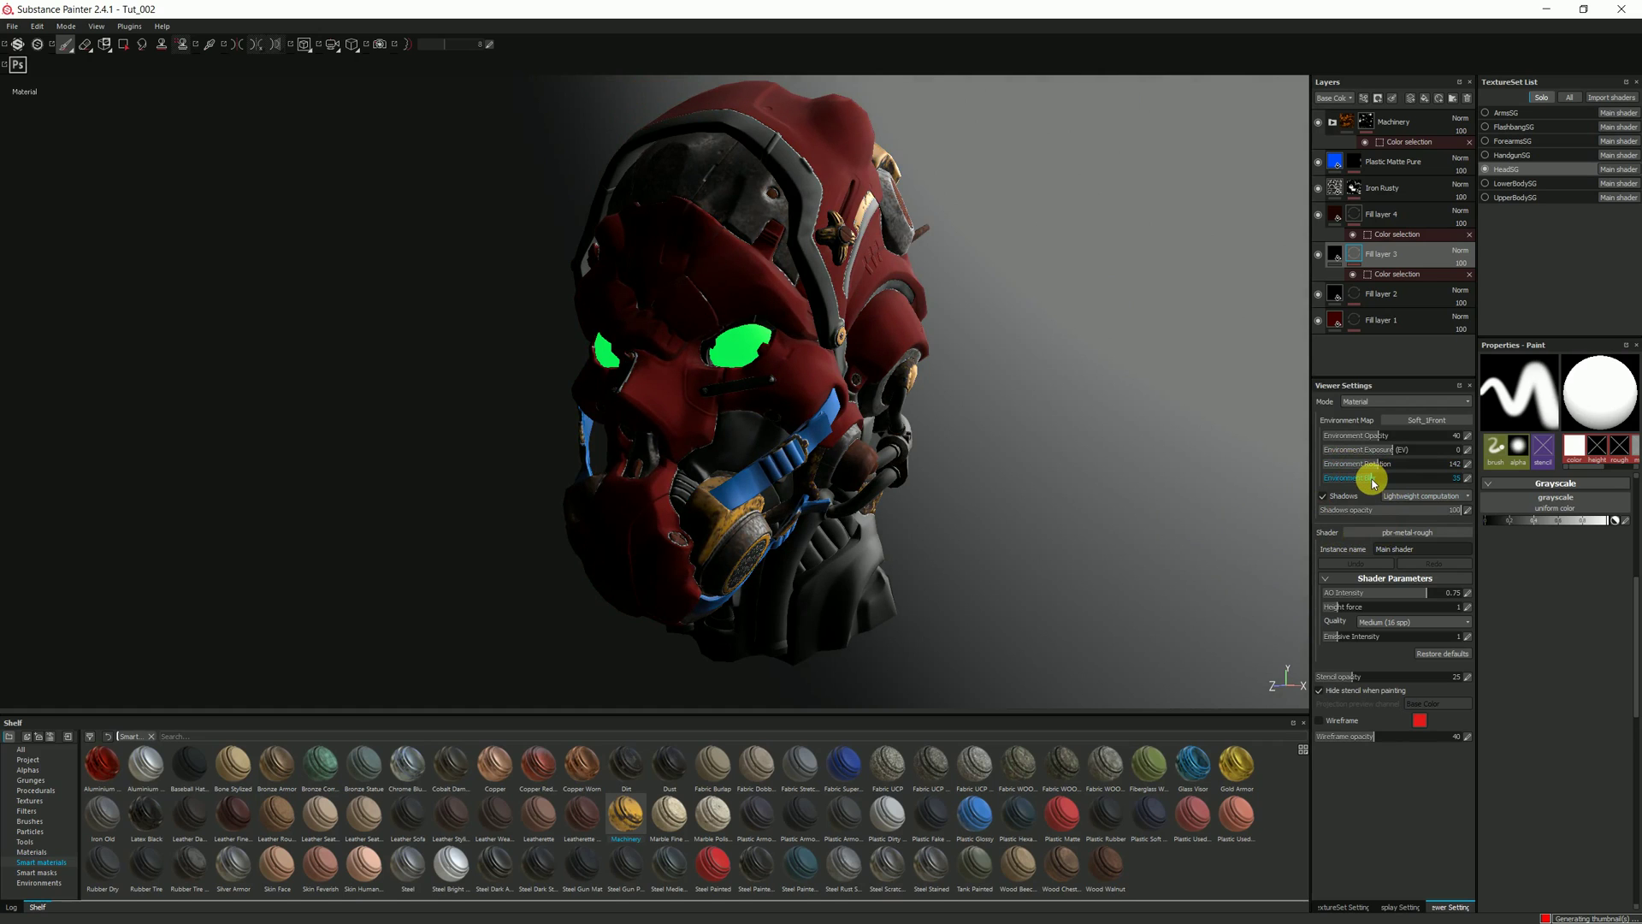
pyautogui.click(1324, 496)
pyautogui.moveTo(1375, 458); pyautogui.dragTo(1335, 470)
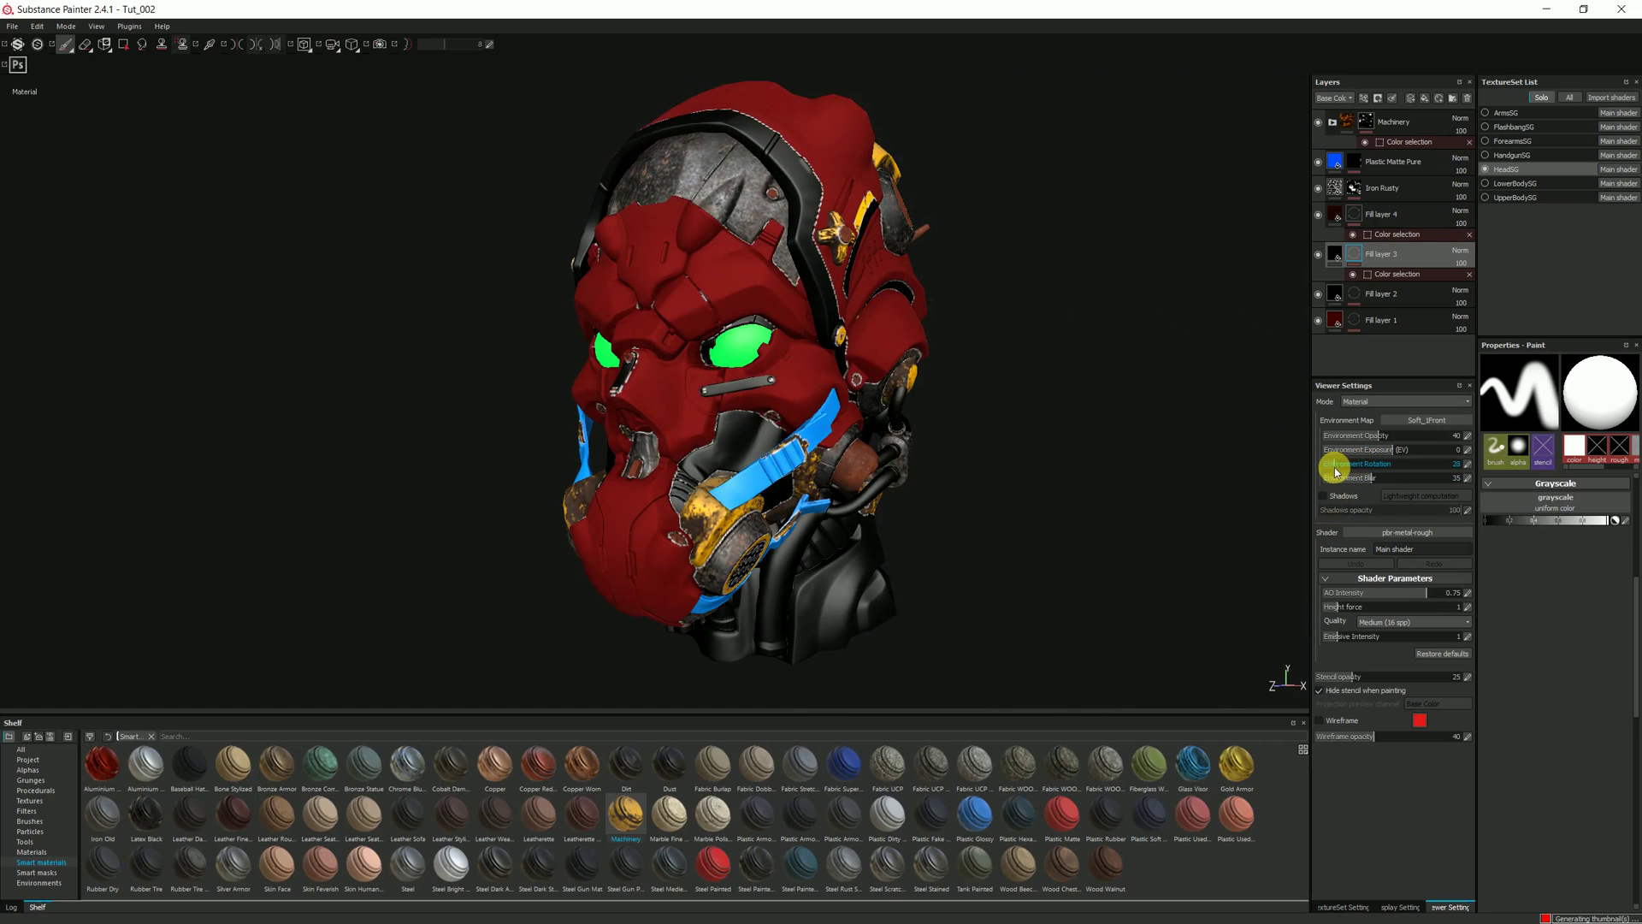
# Hide and show Fill layer 4 to check which head parts it covers, and select that layer
pyautogui.click(1318, 215)
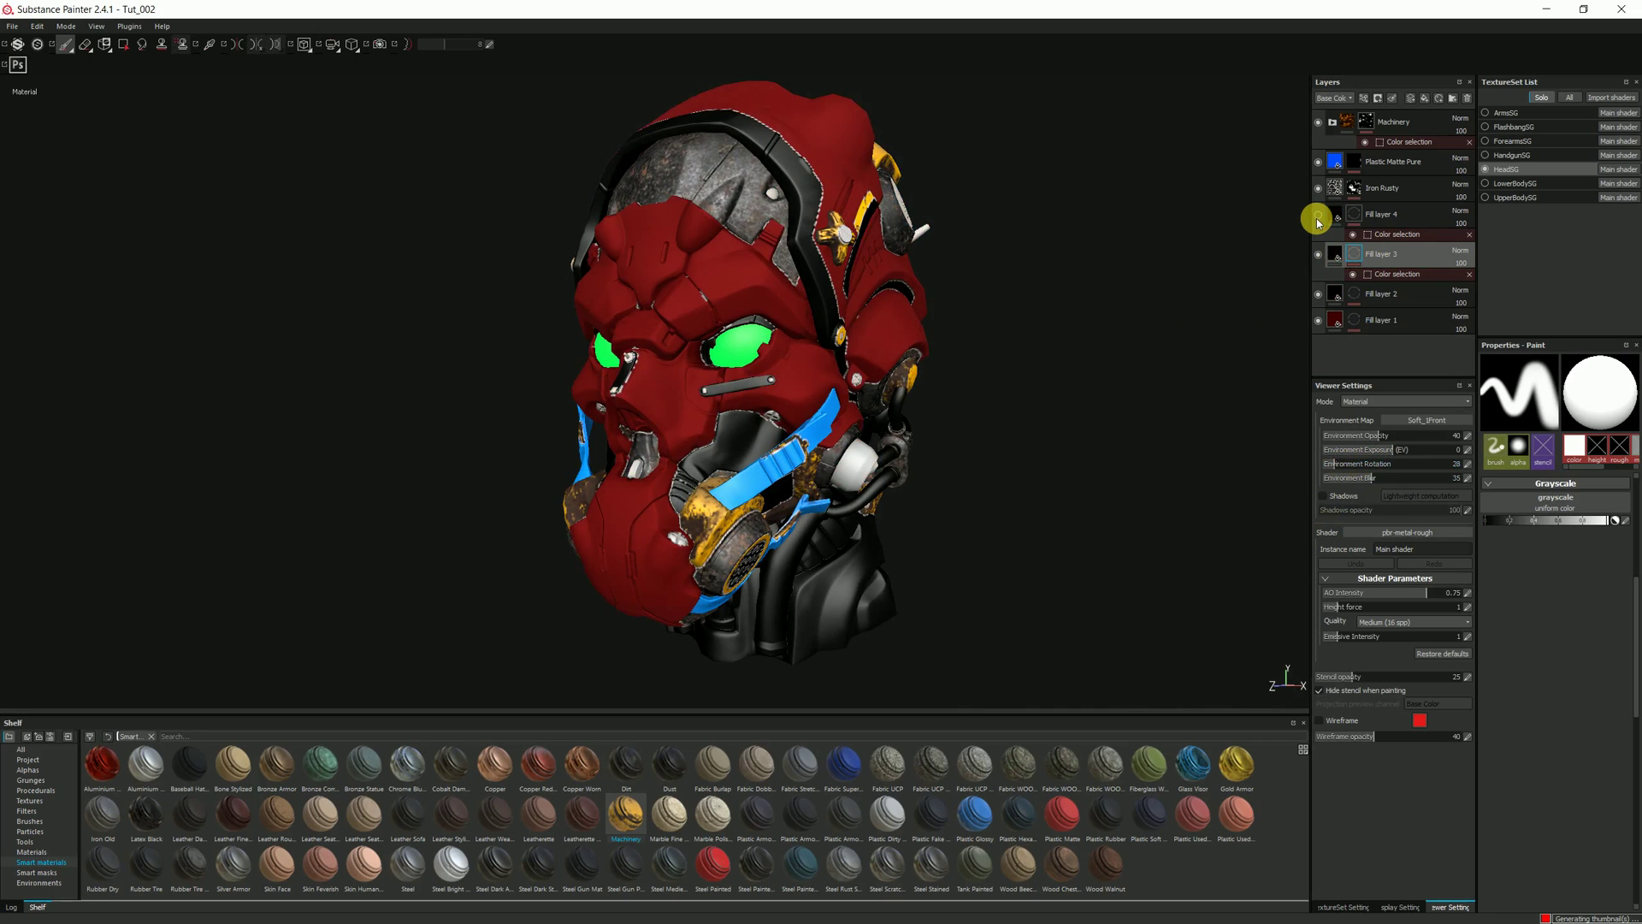
pyautogui.click(1318, 217)
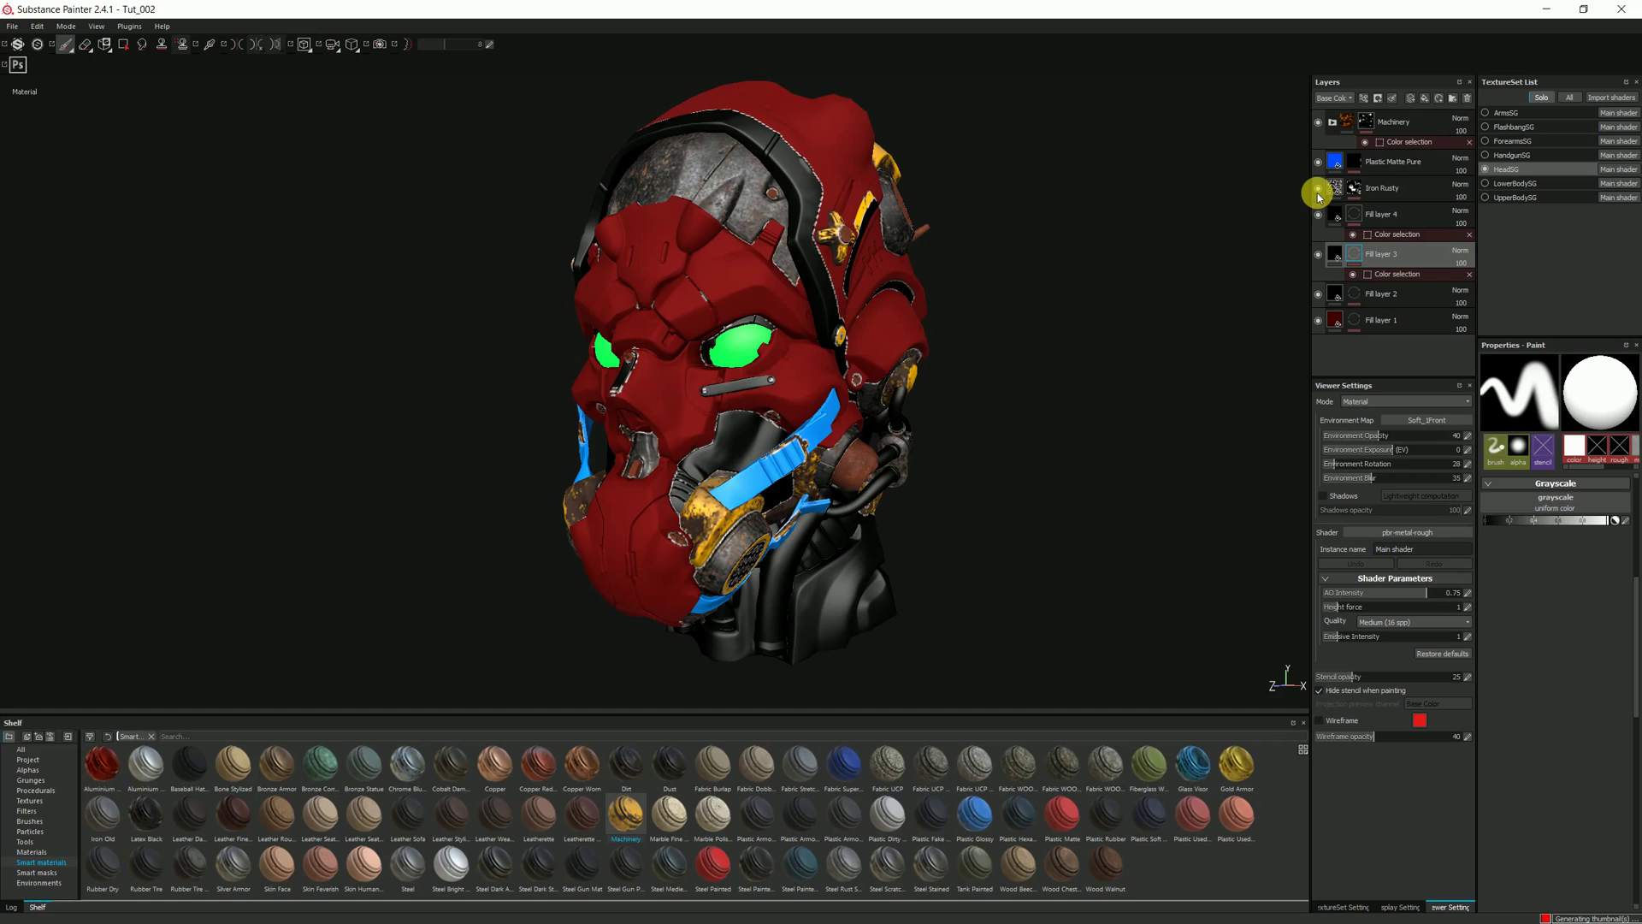
pyautogui.click(1377, 216)
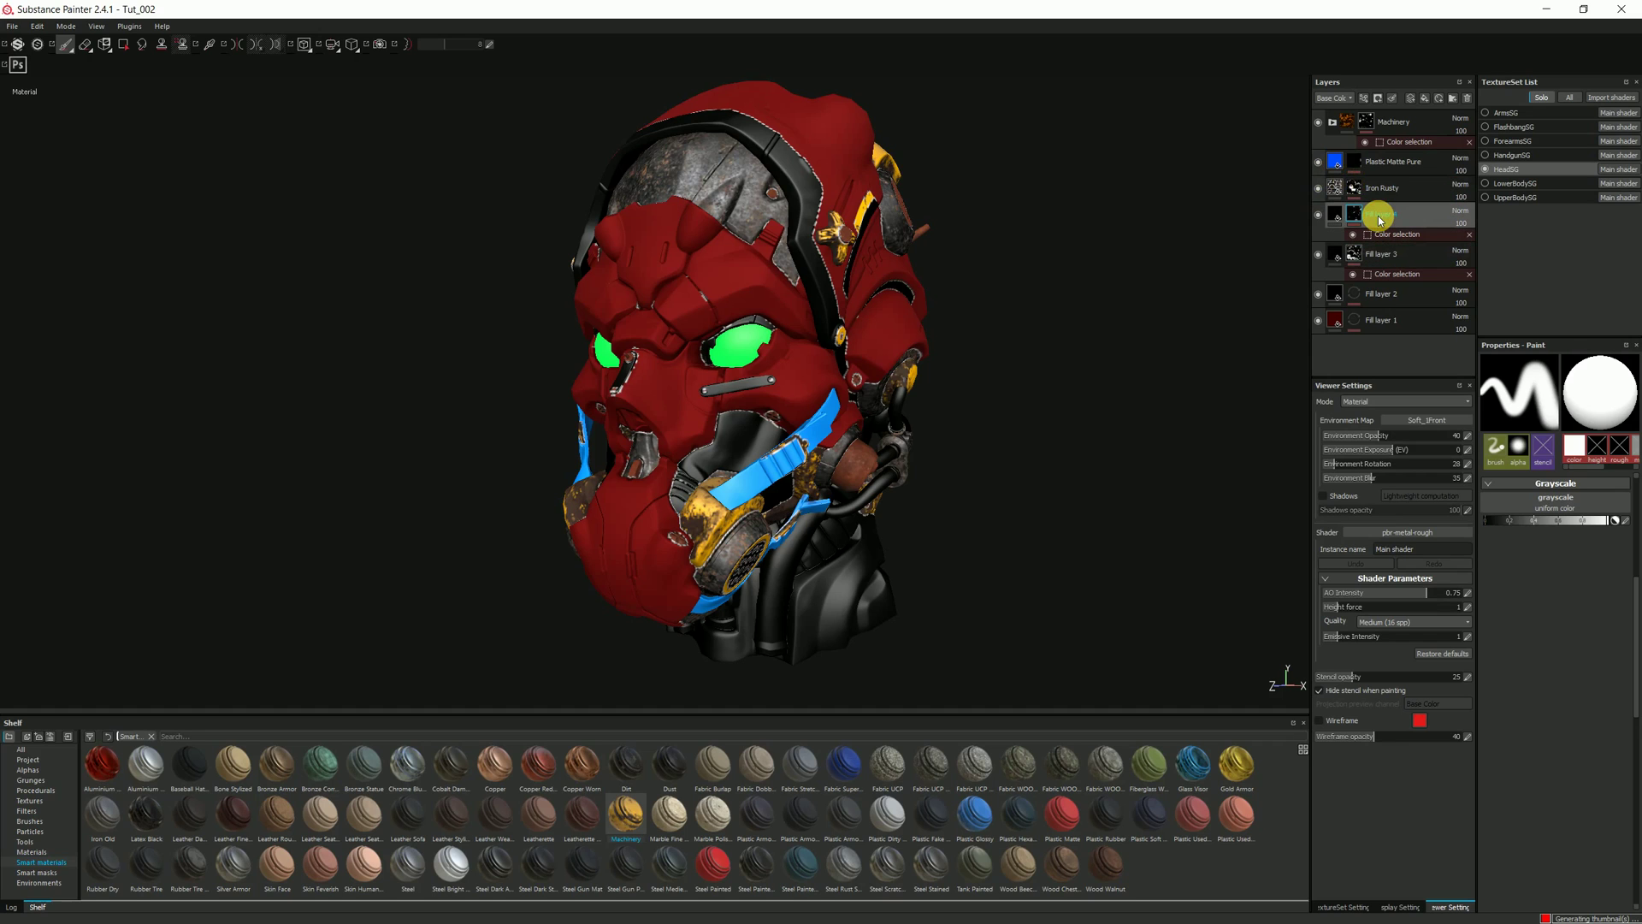
pyautogui.moveTo(1331, 219)
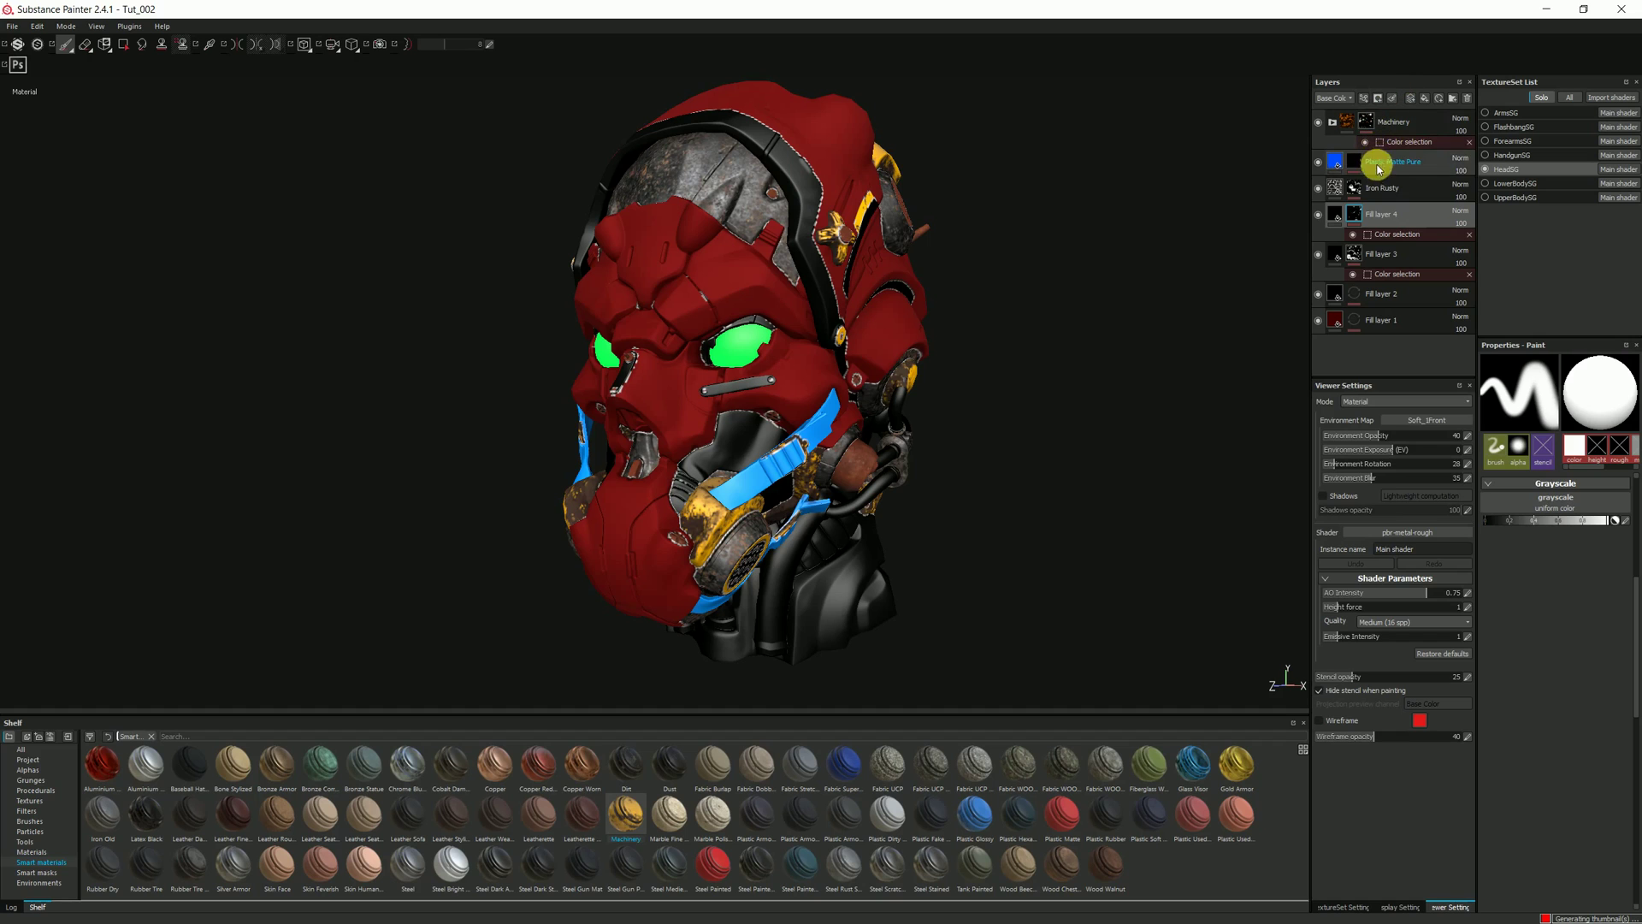
# Inspect the Iron Rusty fill's properties, and hide and show the Machinery smart material to check which parts it covers
pyautogui.click(1332, 187)
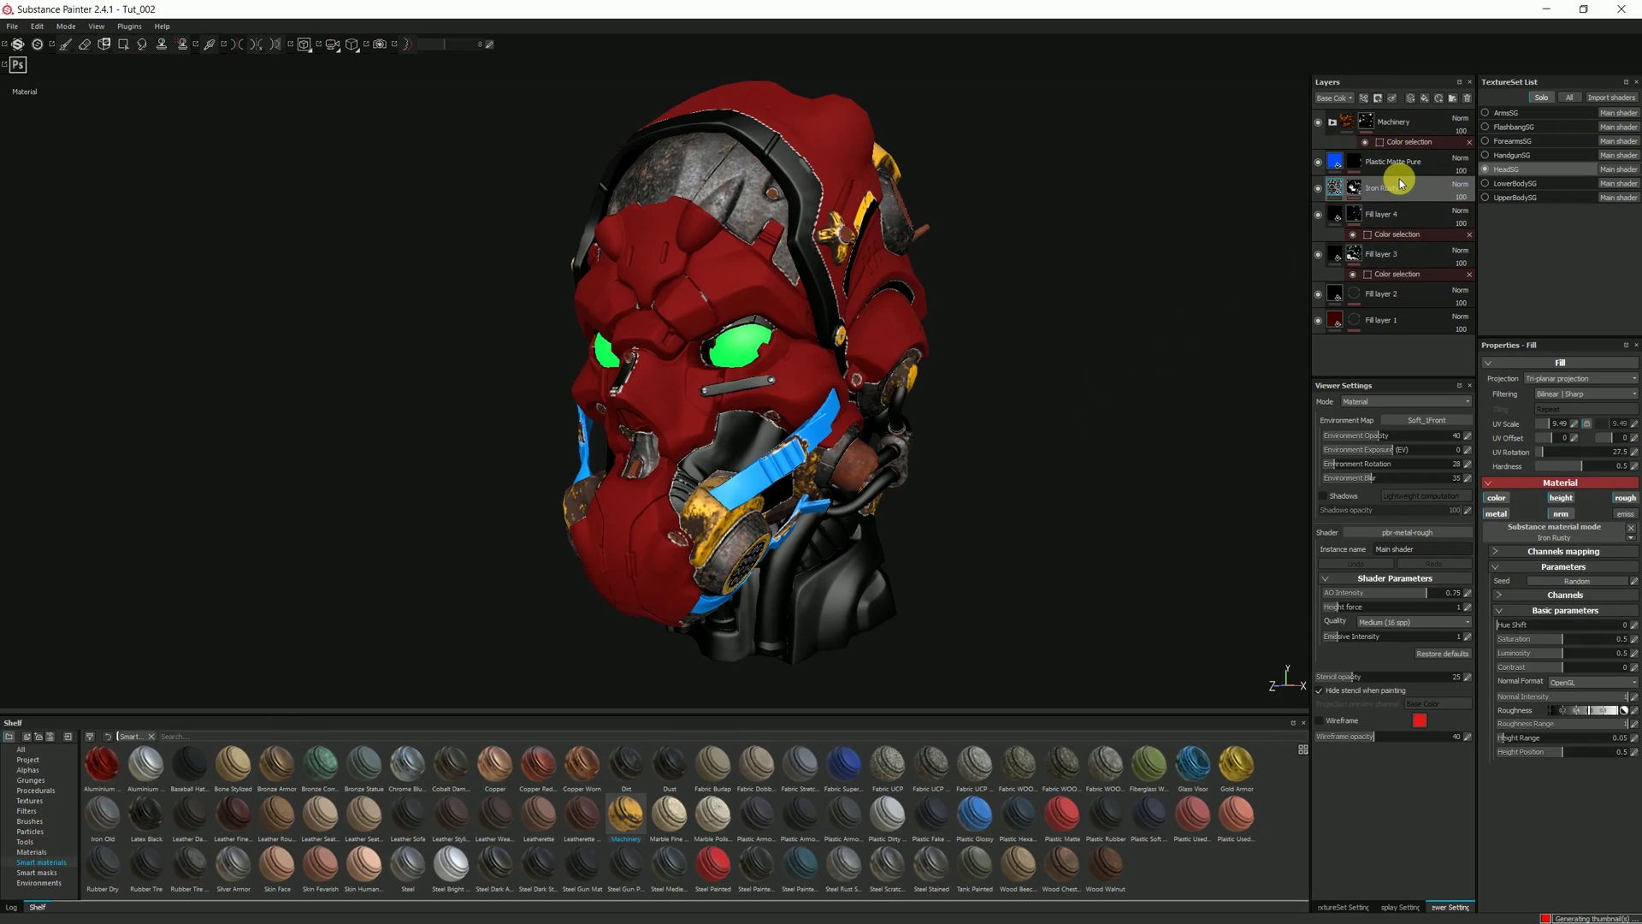
pyautogui.click(1395, 125)
pyautogui.click(1318, 122)
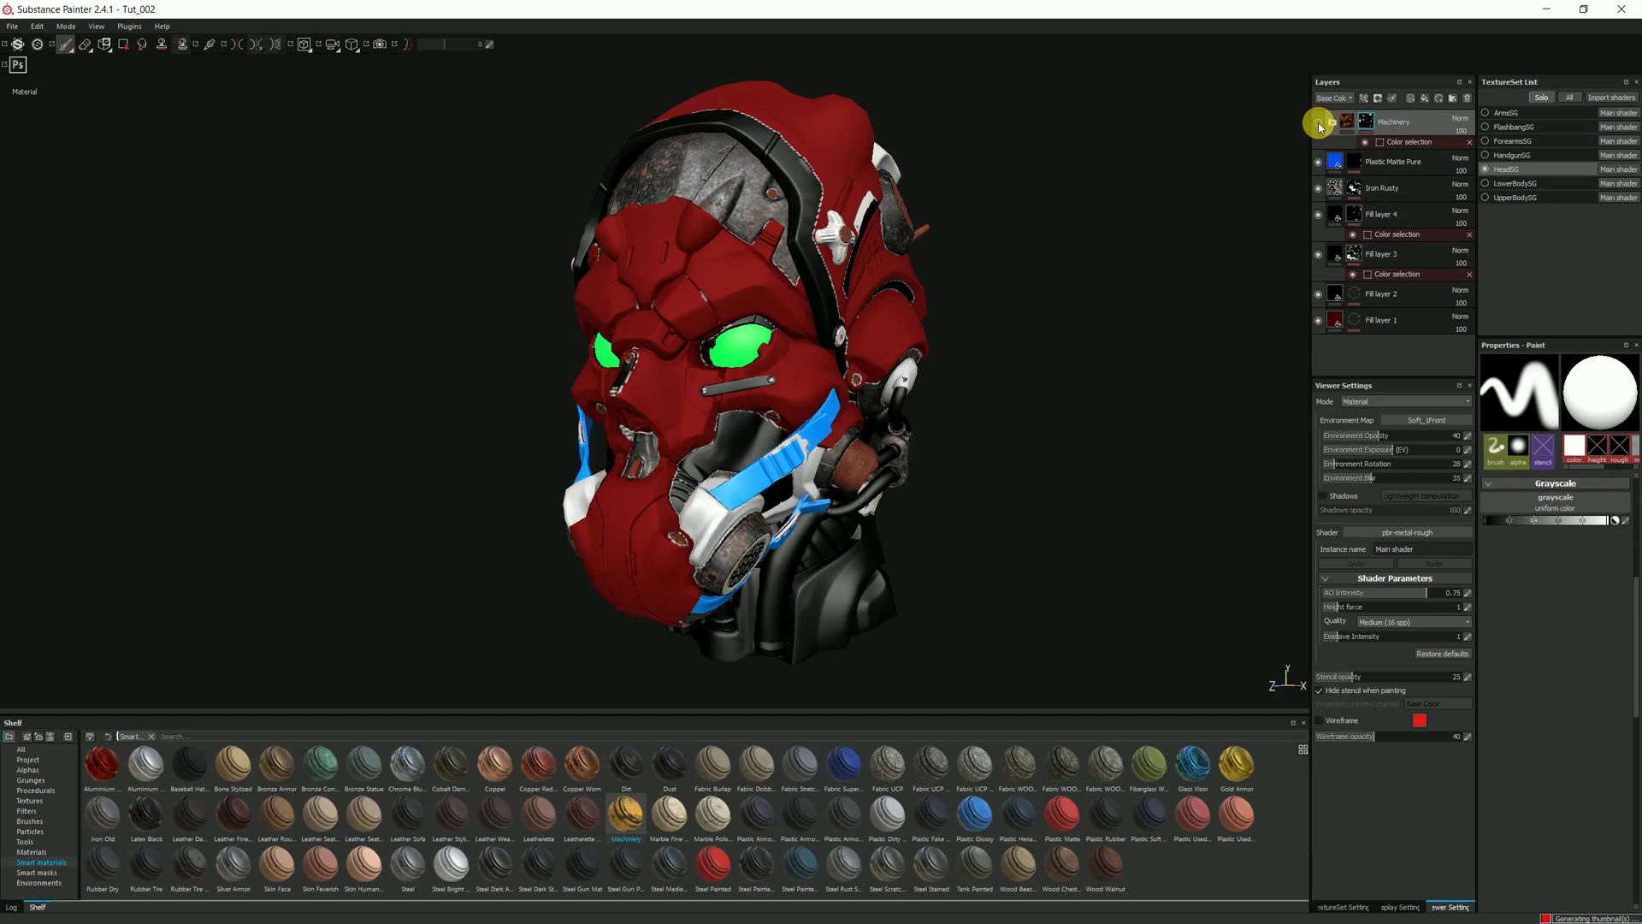
pyautogui.click(1318, 124)
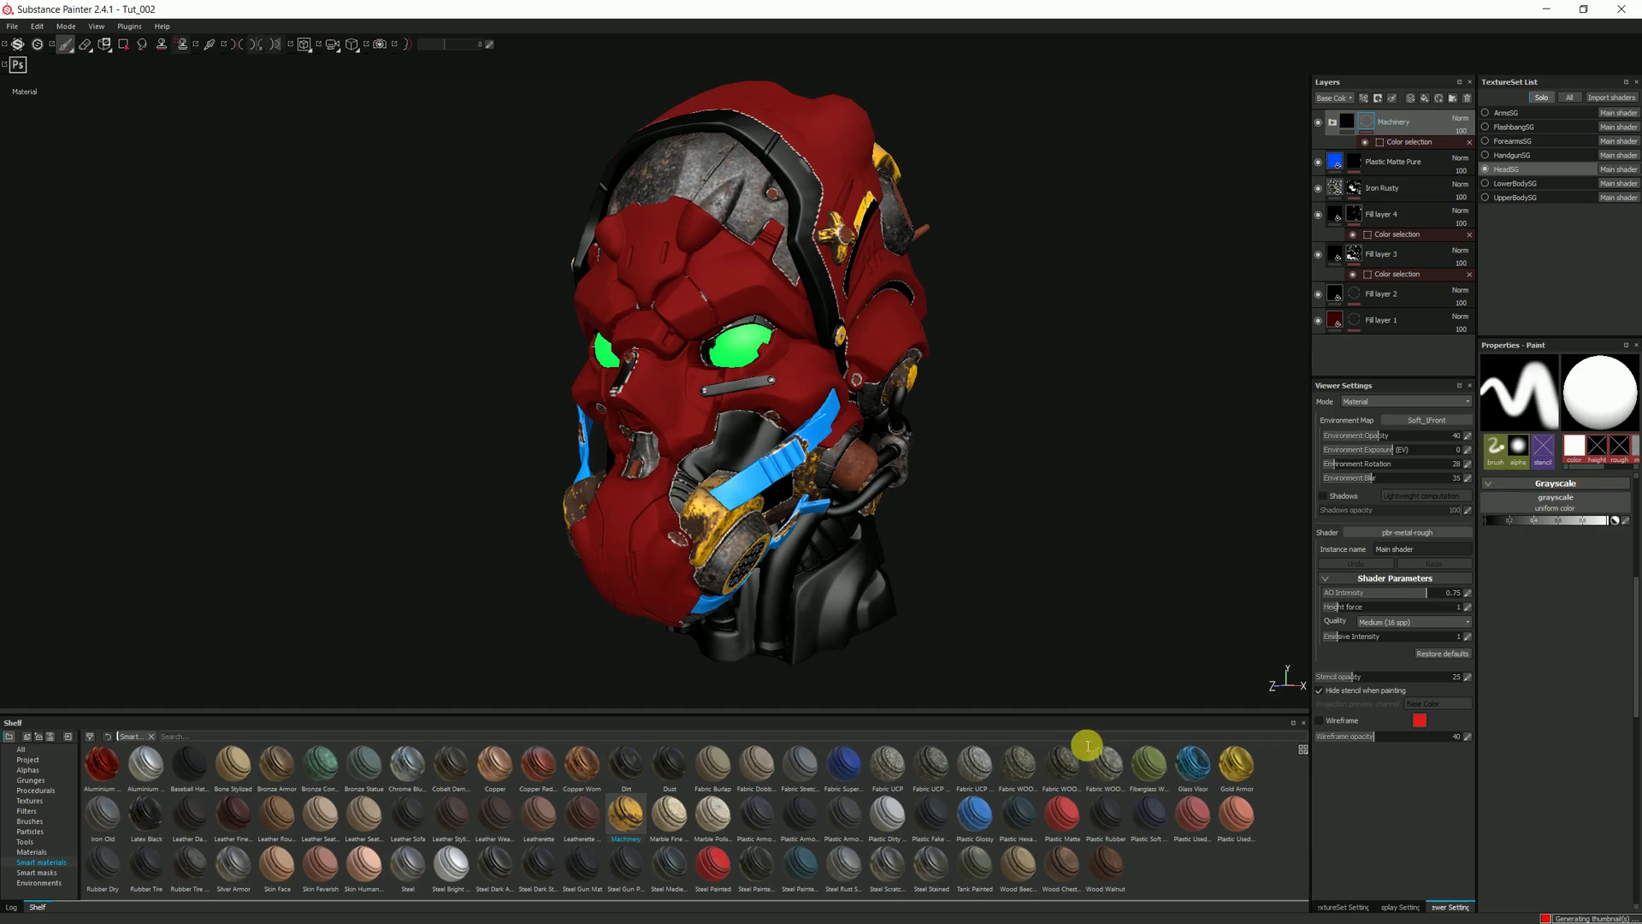
pyautogui.moveTo(1066, 450)
pyautogui.keyDown('alt'); pyautogui.mouseDown()
pyautogui.moveTo(1009, 462)
pyautogui.moveTo(1073, 472)
pyautogui.moveTo(1041, 462)
pyautogui.mouseUp(); pyautogui.keyUp('alt')
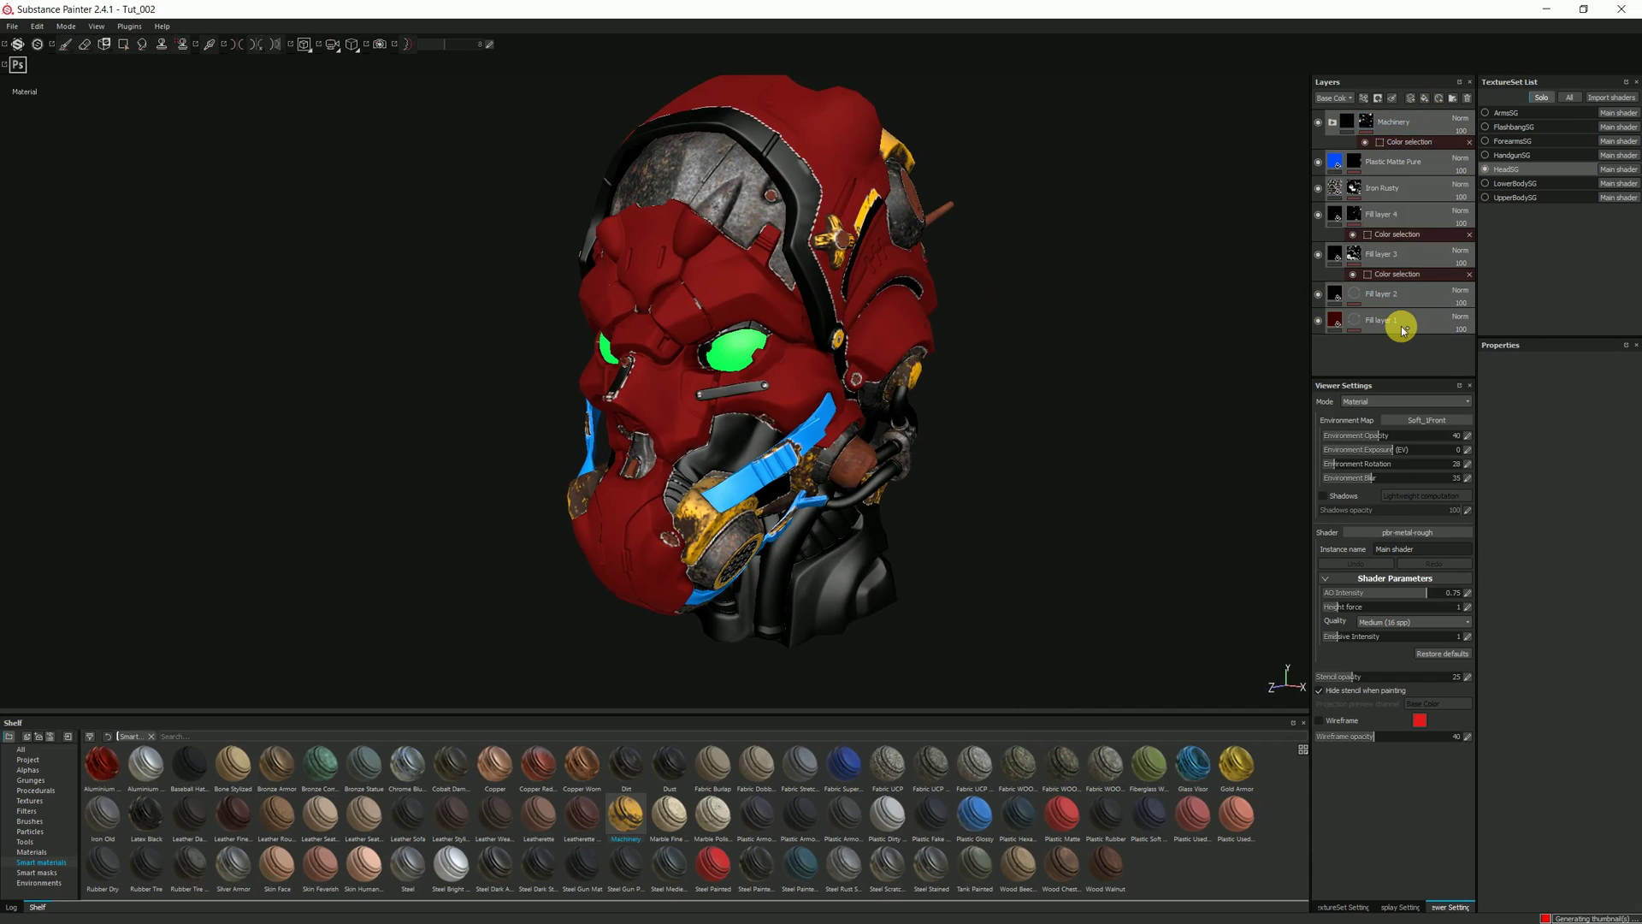
# Add a new folder and move all layers from Machinery down to Fill layer 1 into it
pyautogui.click(1453, 100)
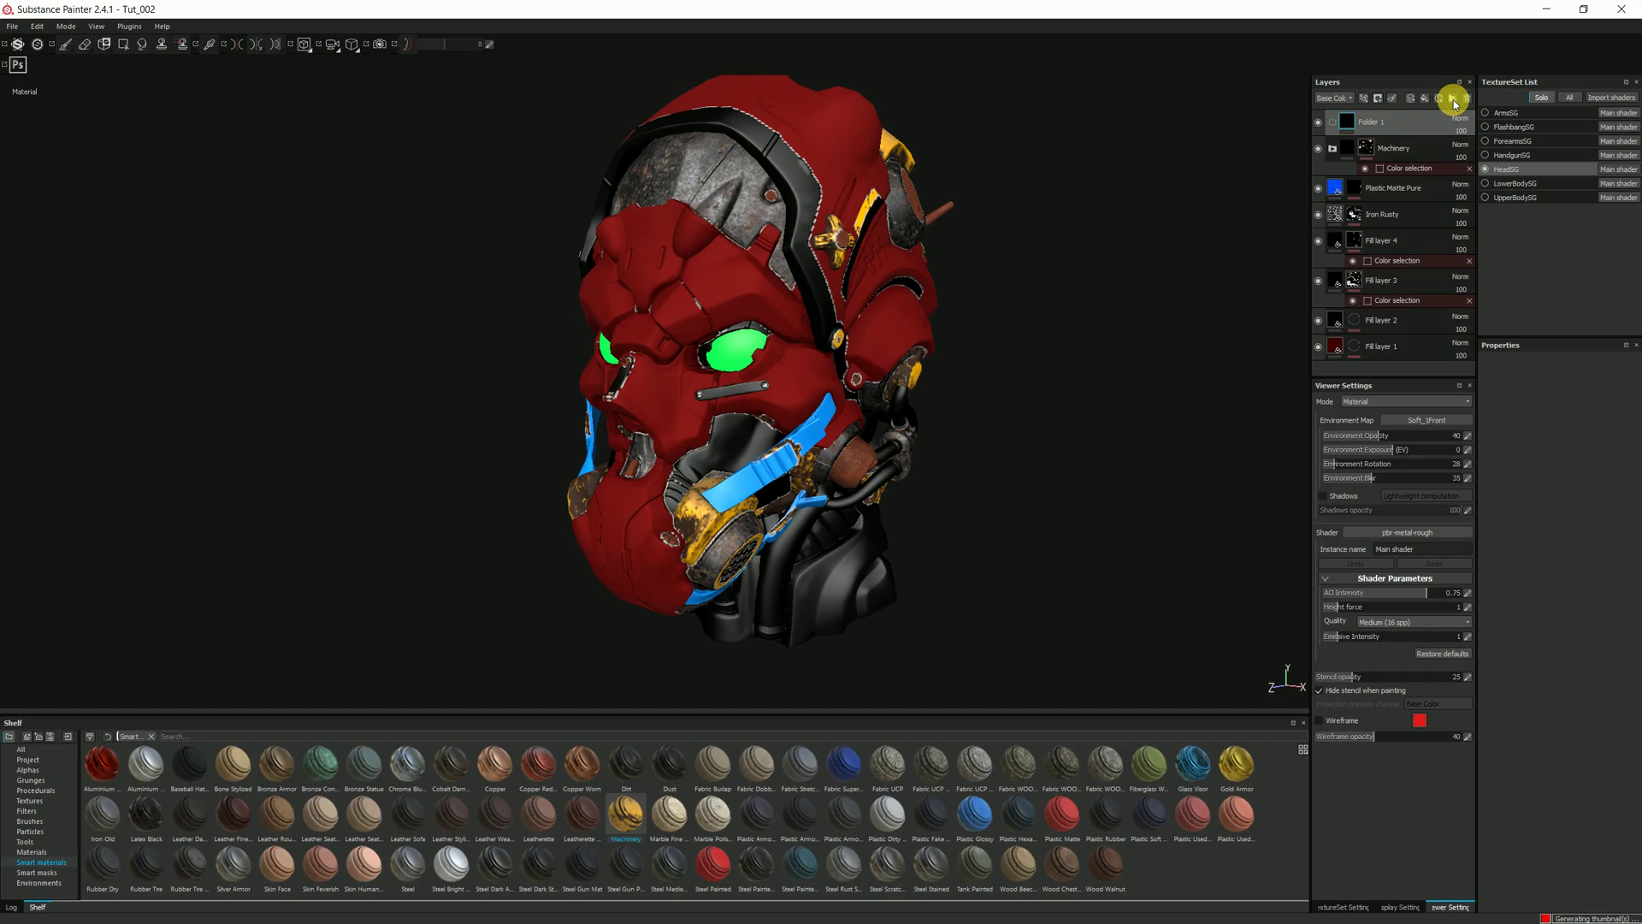
pyautogui.click(1393, 157)
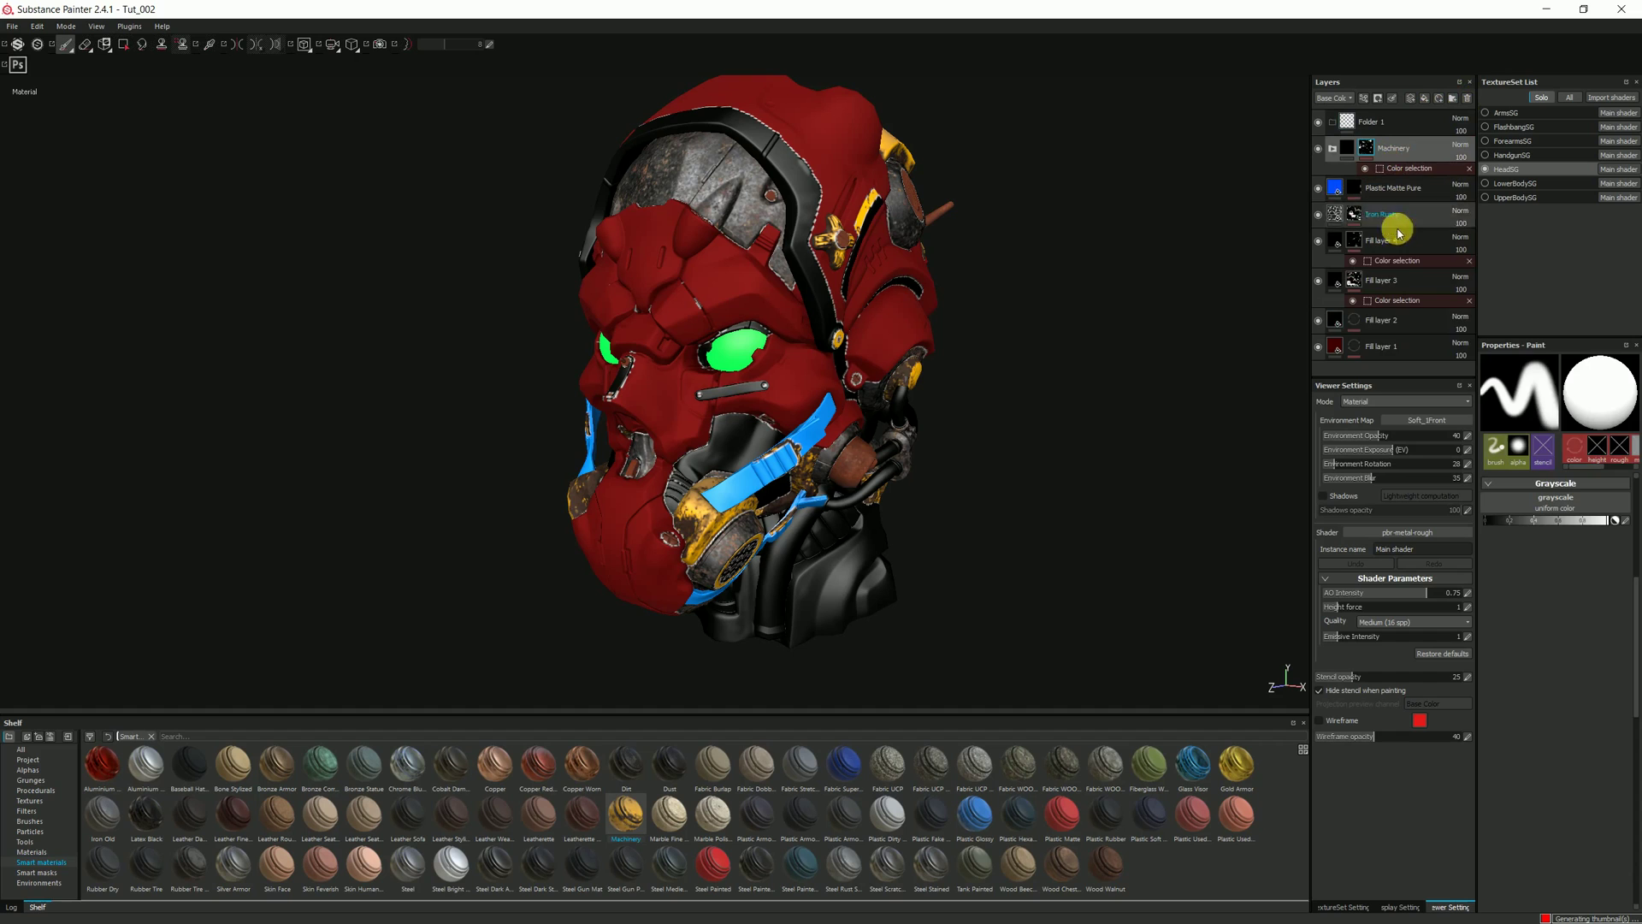
pyautogui.keyDown('shift'); pyautogui.click(1407, 341); pyautogui.keyUp('shift')
pyautogui.click(1380, 156)
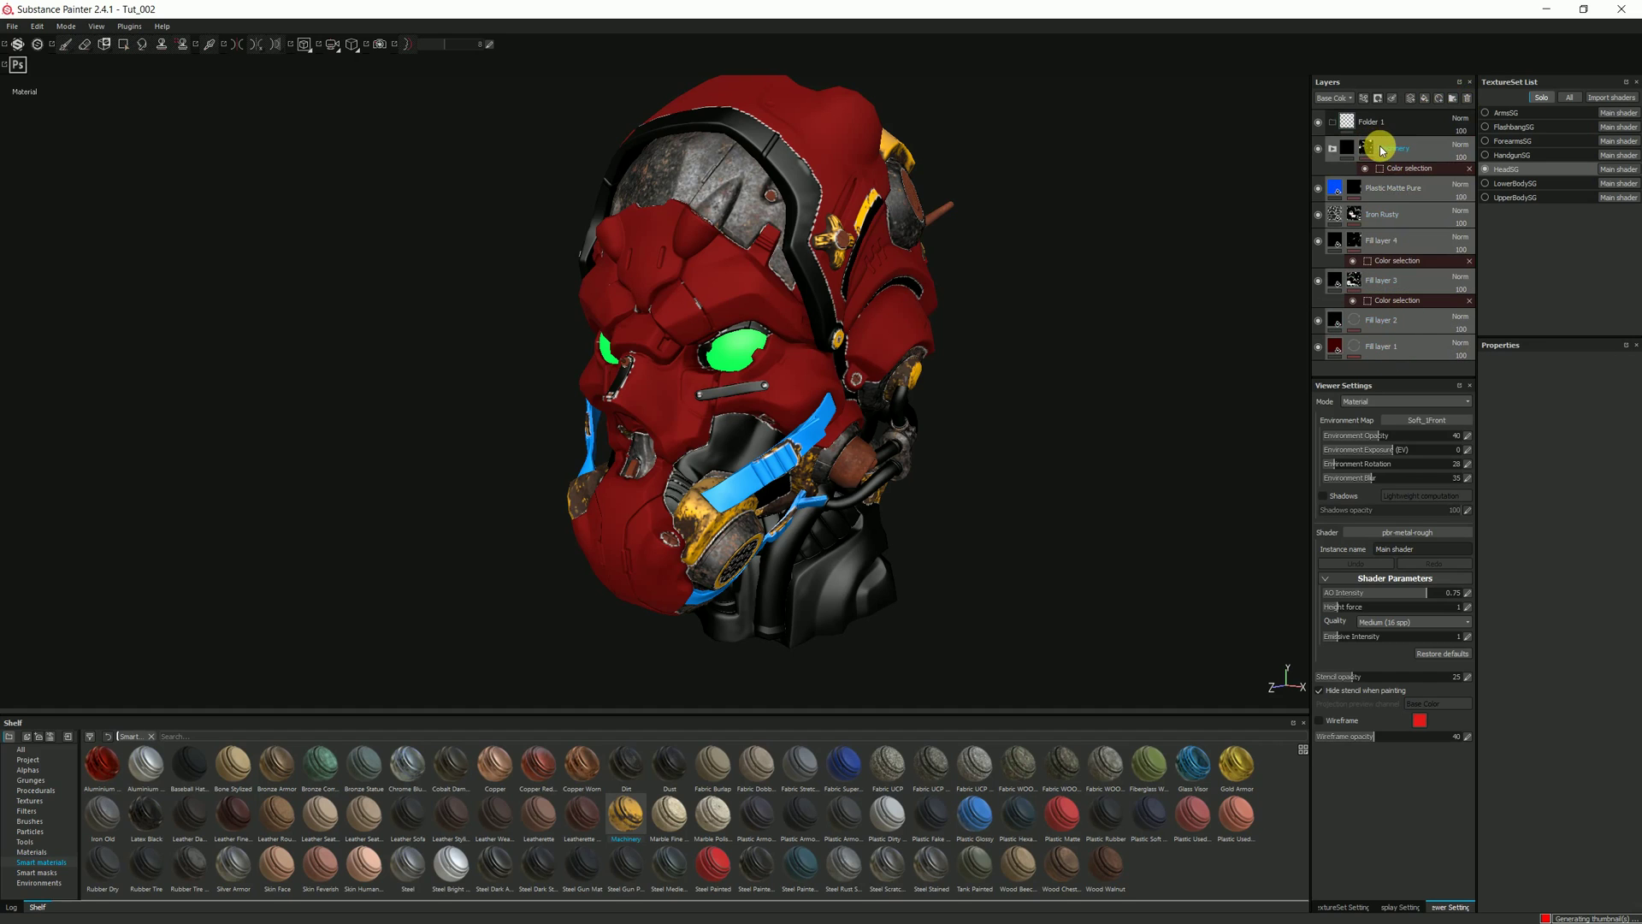
pyautogui.moveTo(1386, 152)
pyautogui.mouseDown()
pyautogui.moveTo(1351, 121)
pyautogui.moveTo(1372, 128)
pyautogui.mouseUp()
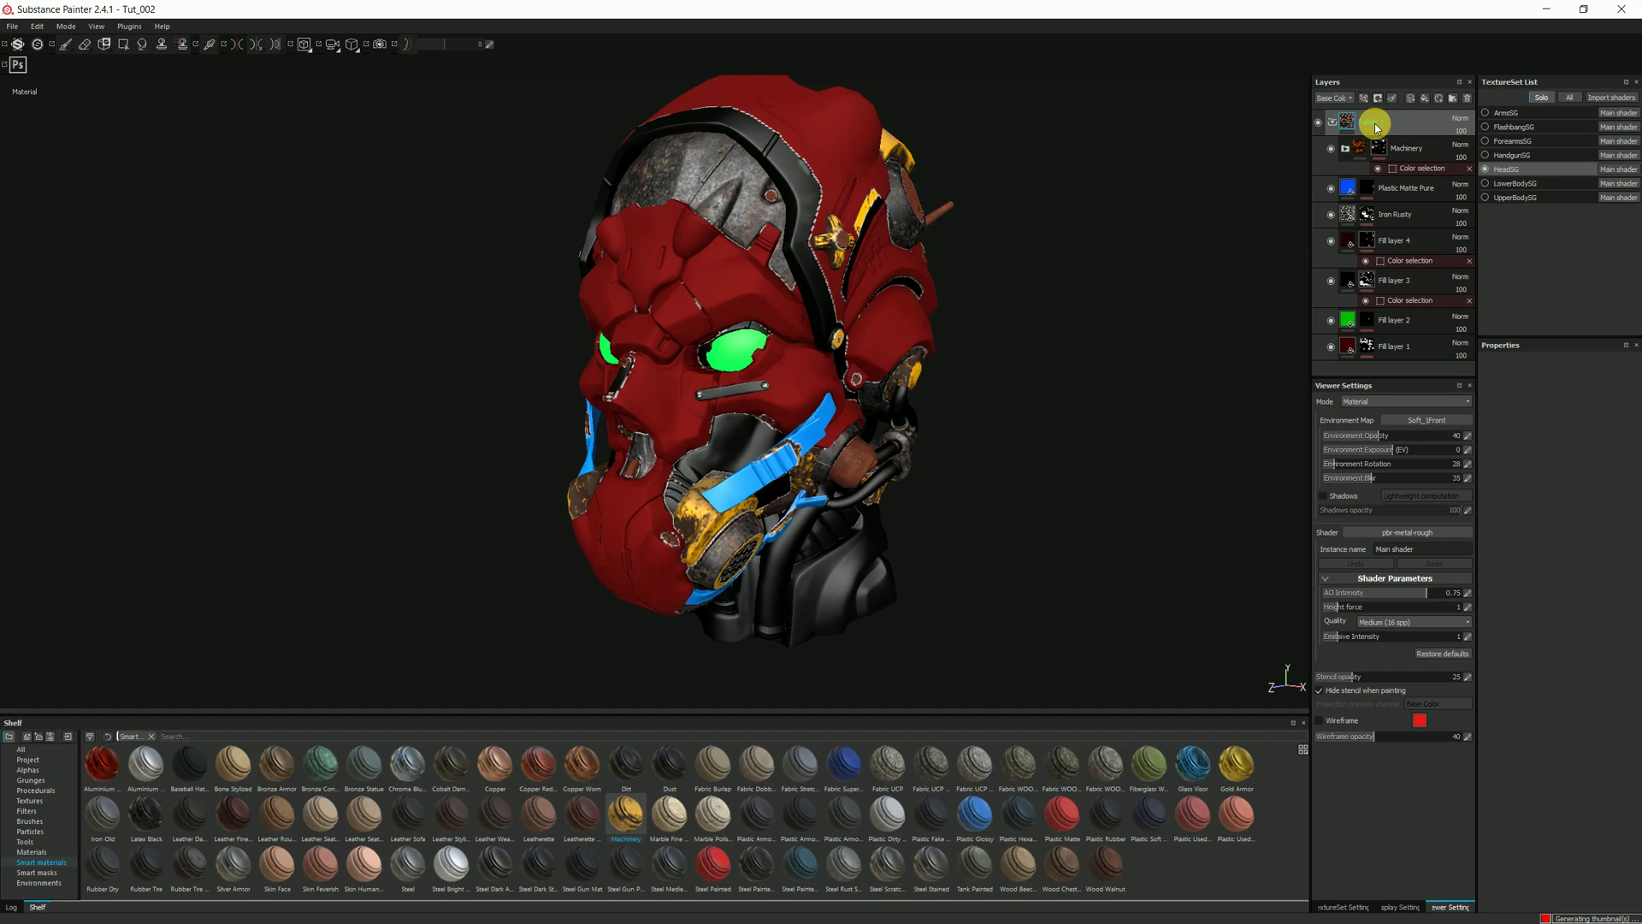
# Rename the layer folder SG and create a smart material from it
pyautogui.rightClick(1385, 123)
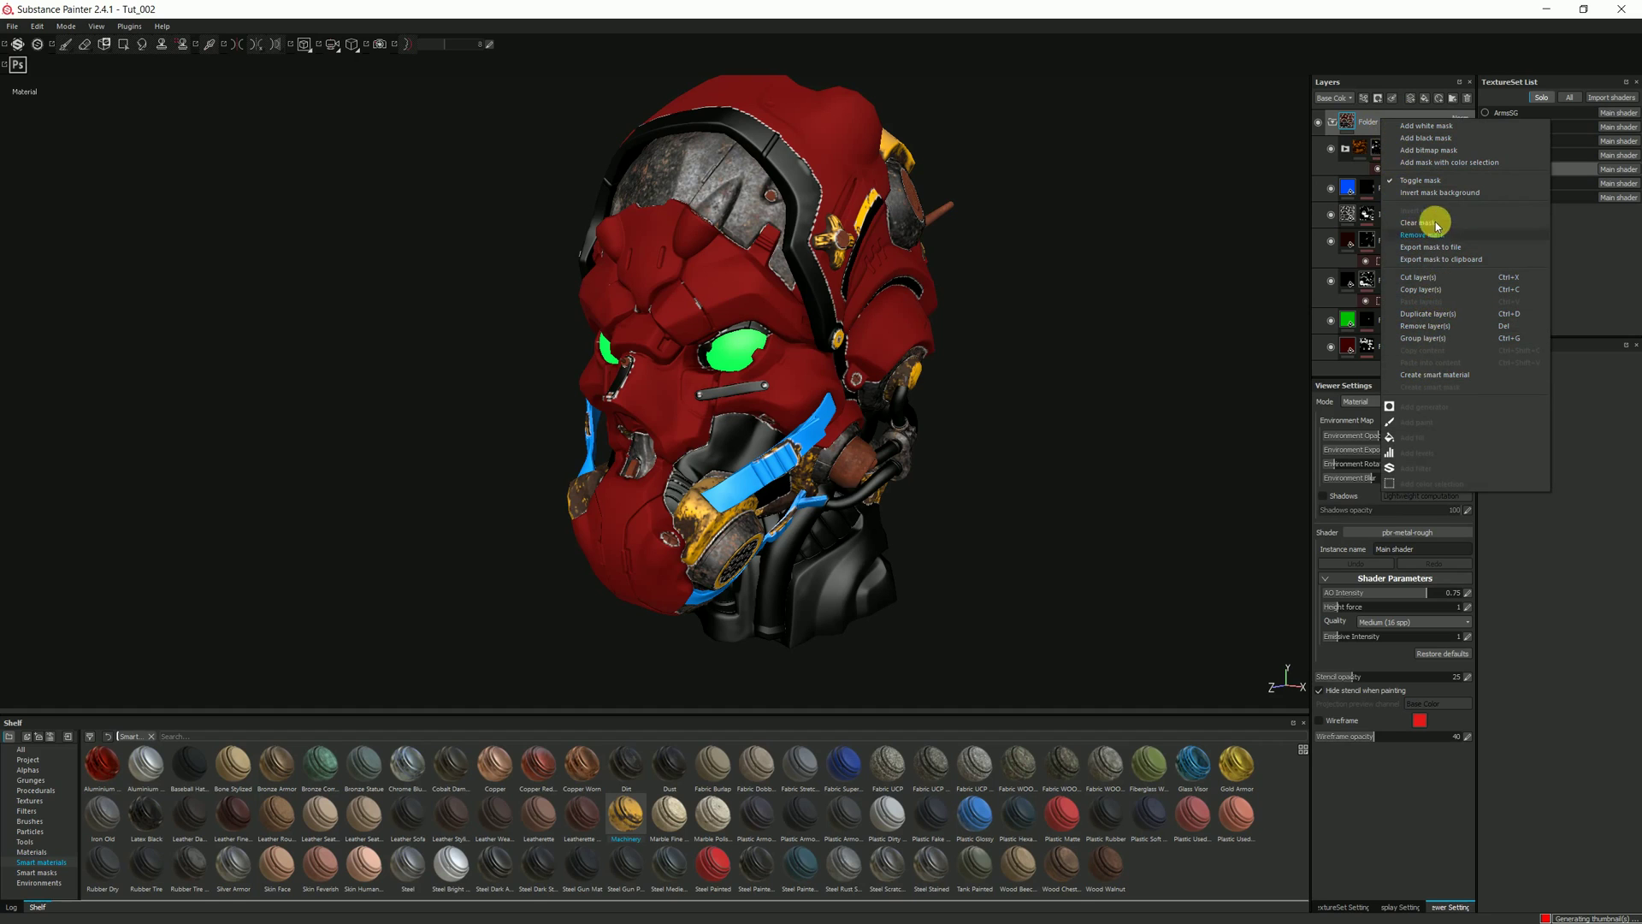
pyautogui.click(1448, 348)
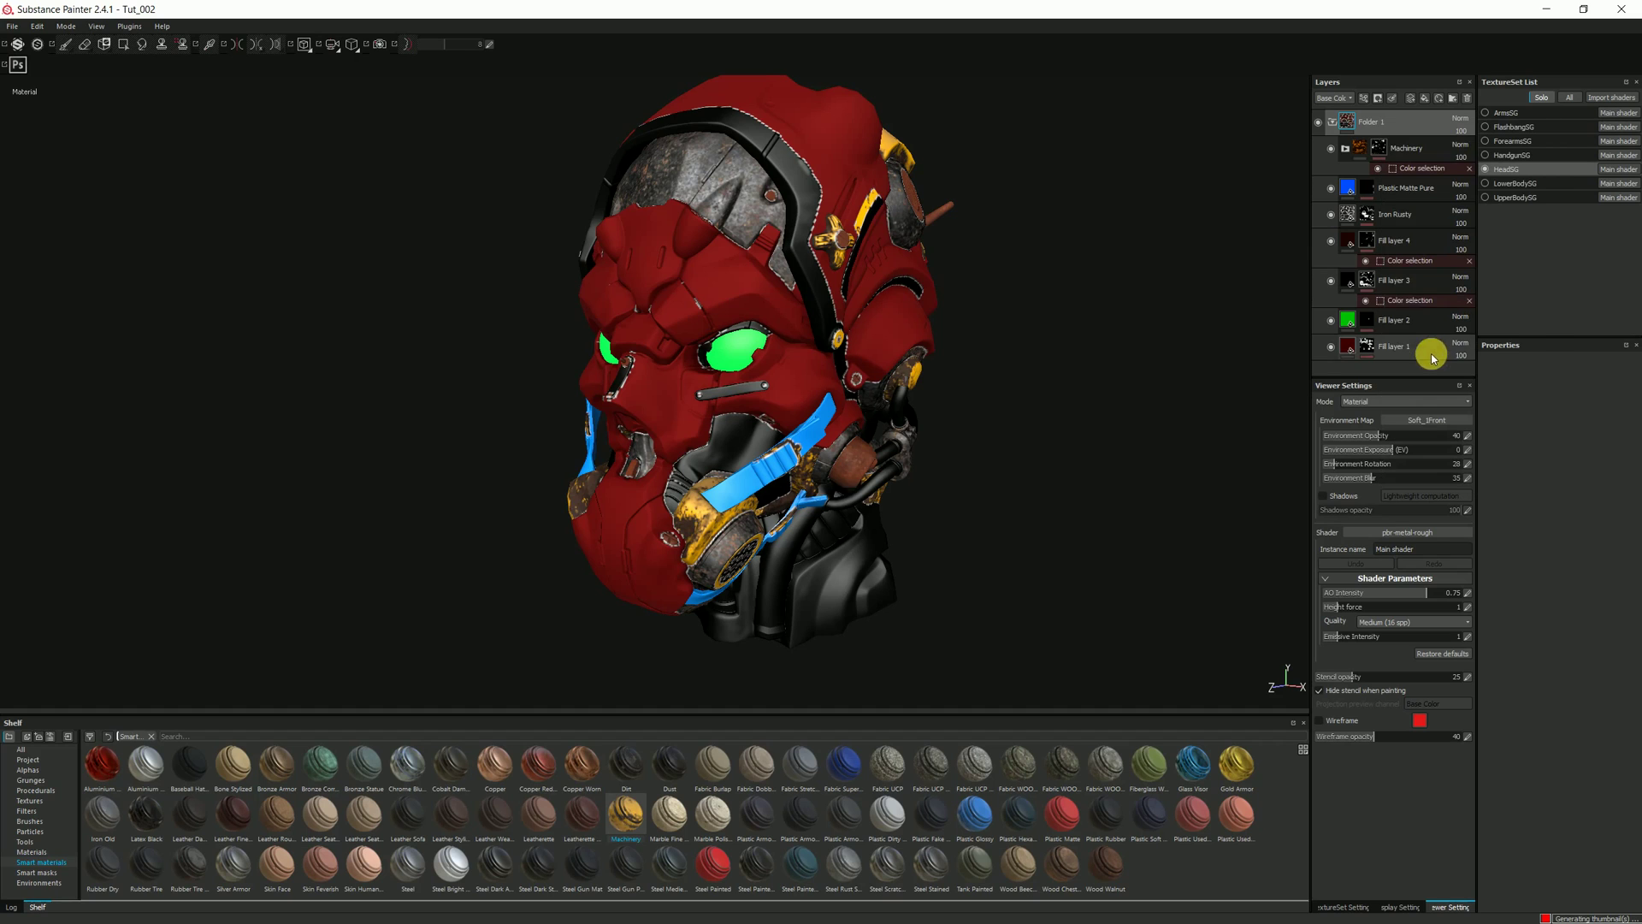
pyautogui.doubleClick(1377, 125)
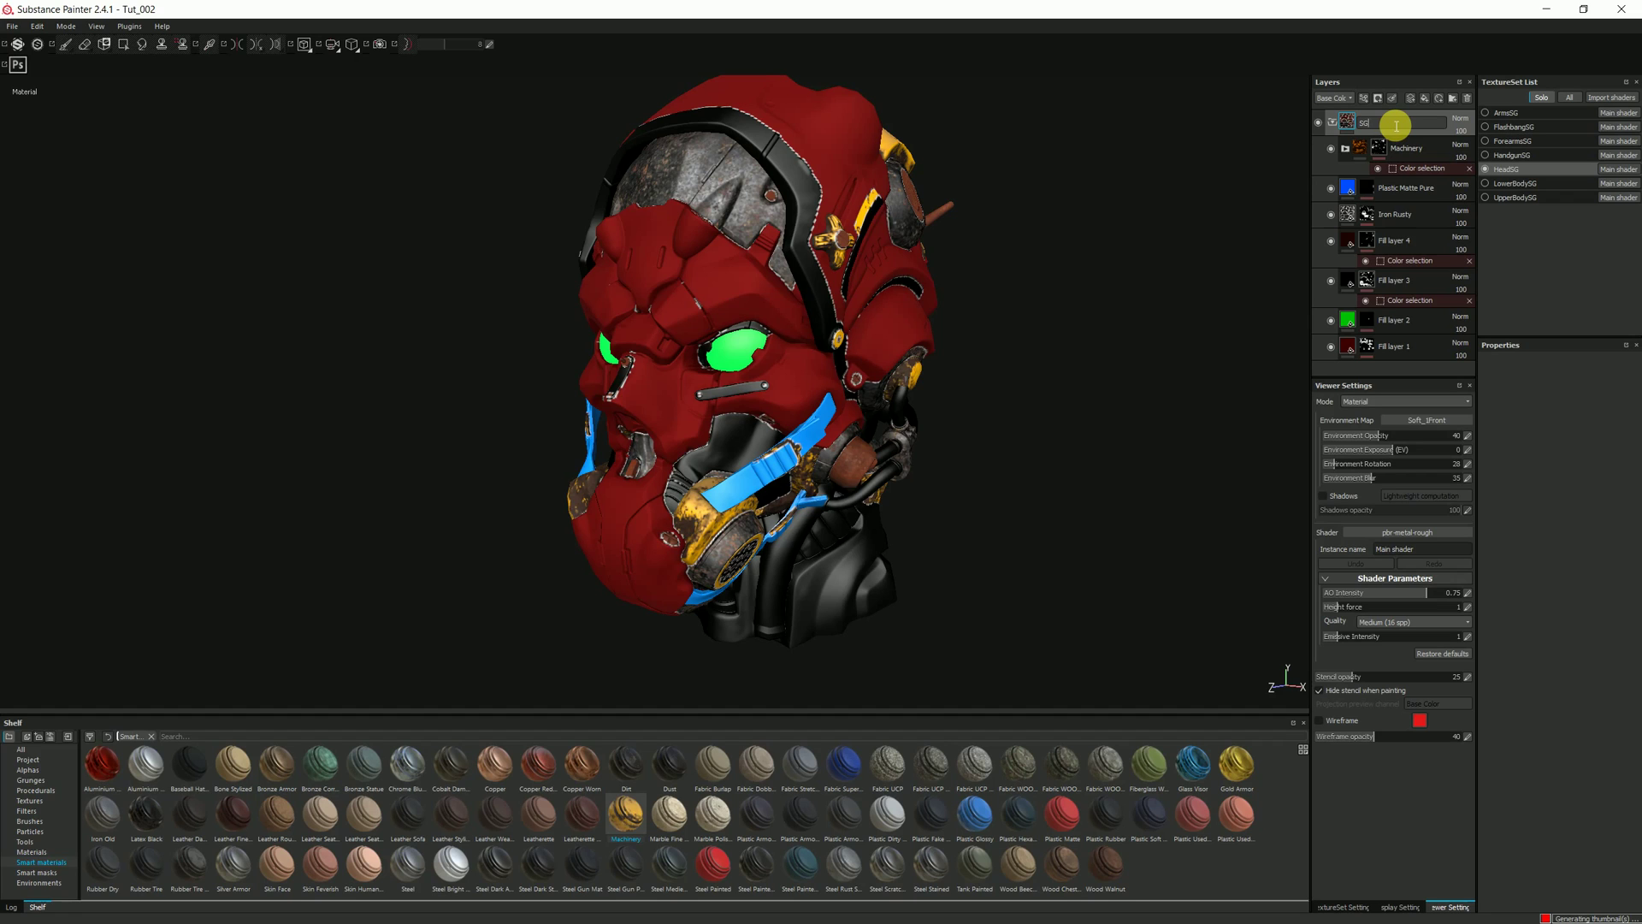
pyautogui.press('Return')
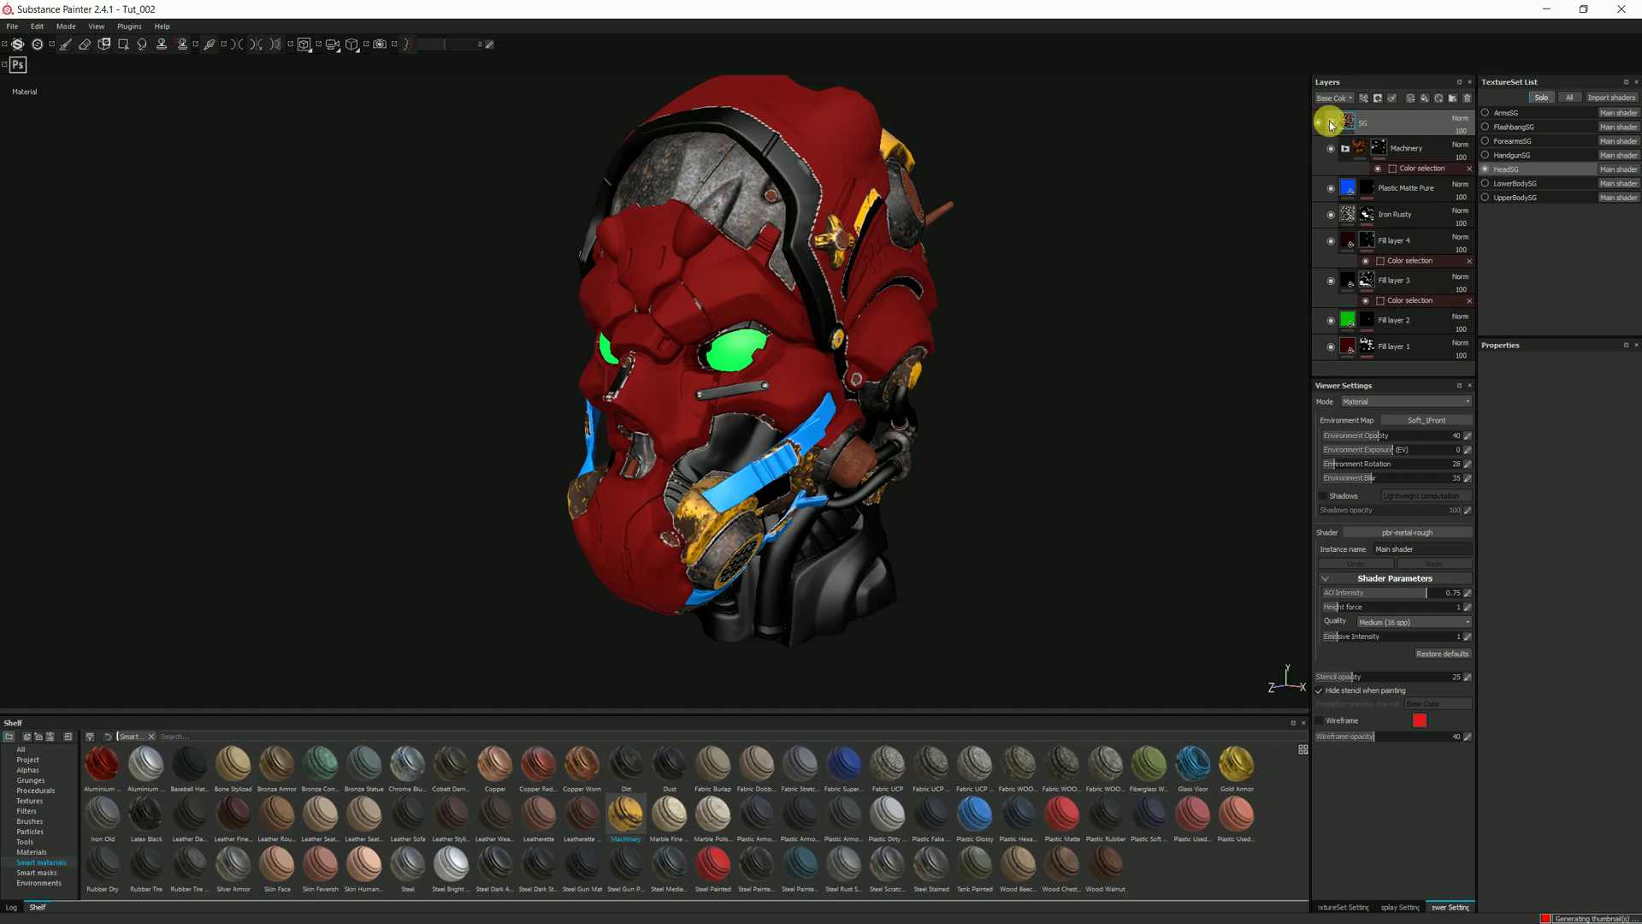
pyautogui.rightClick(1355, 122)
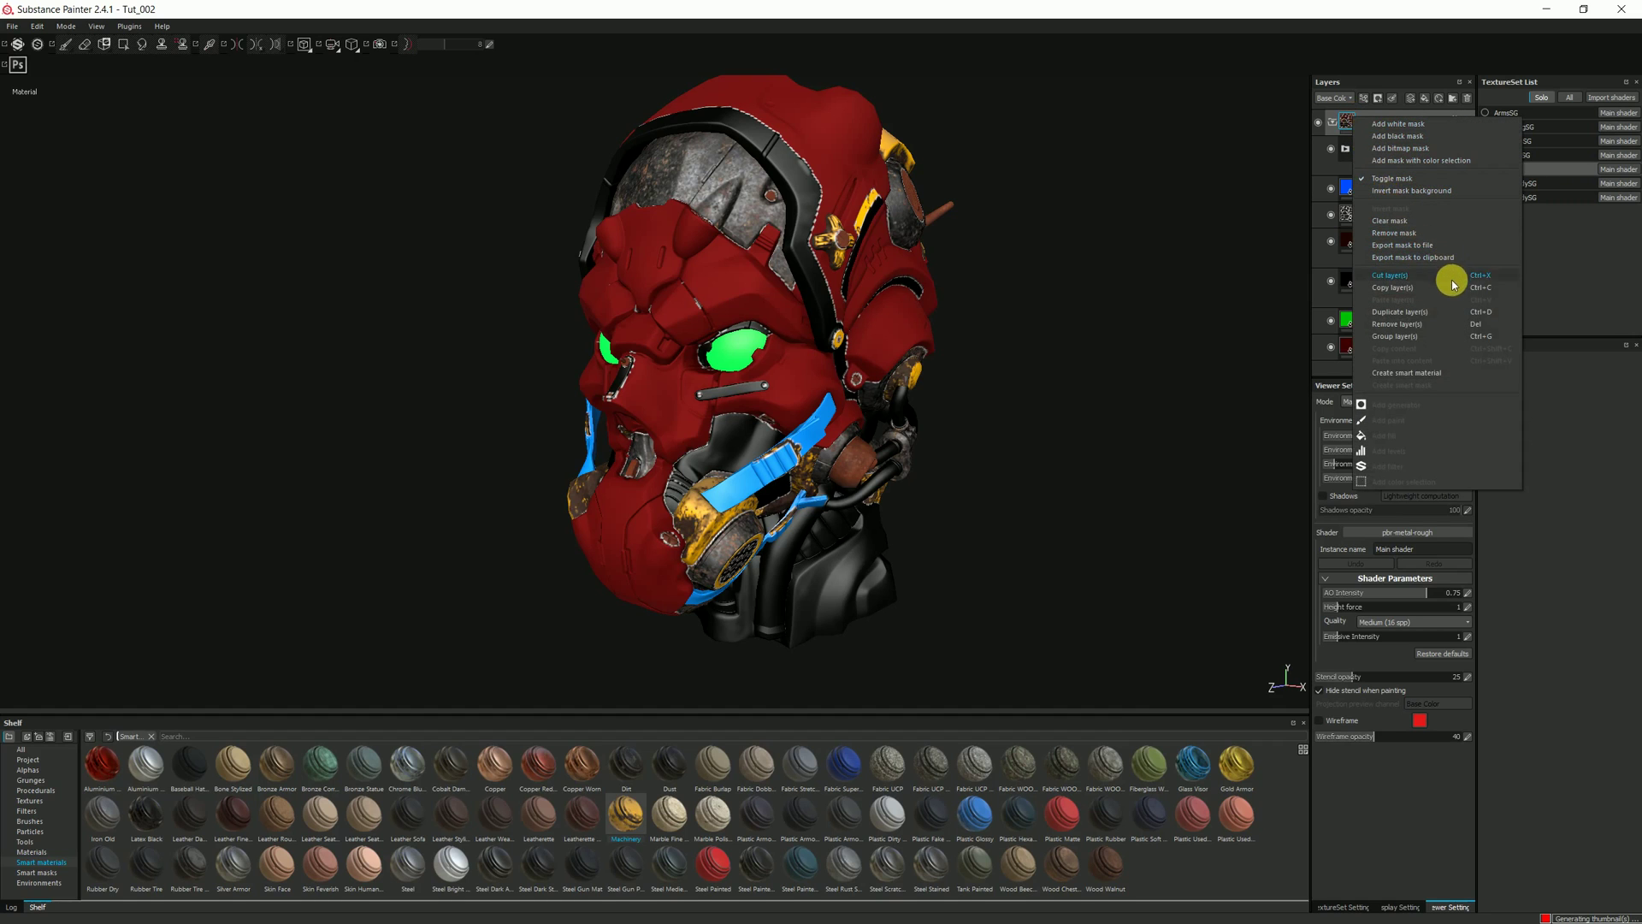
pyautogui.click(1435, 374)
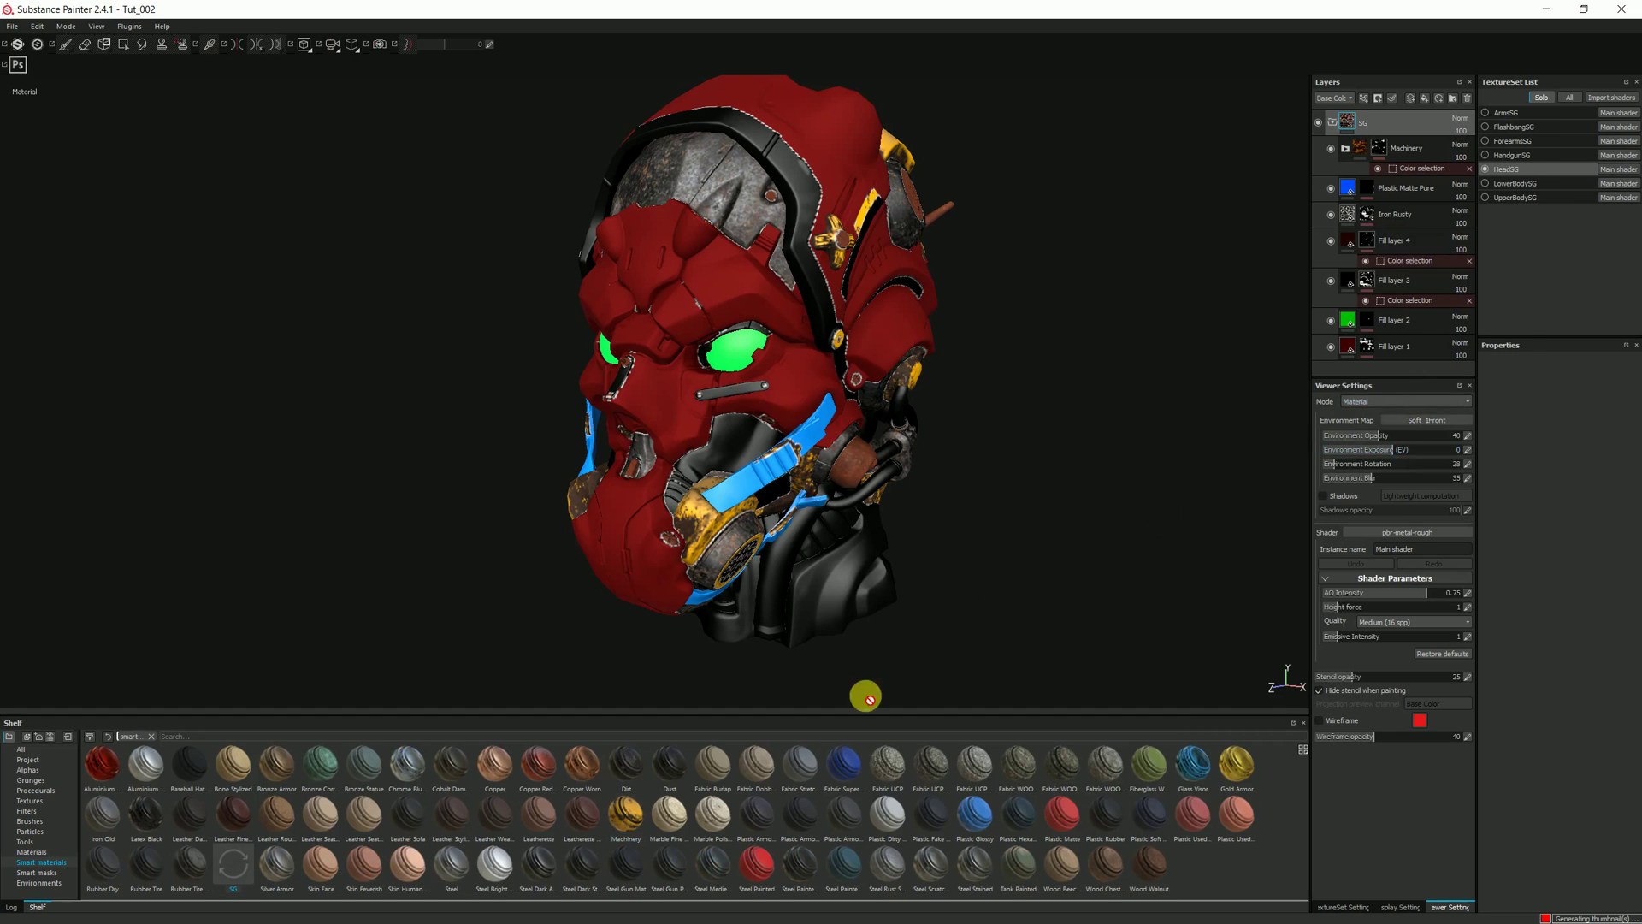
# Show all texture sets and bring the robot's full body into view from the front
pyautogui.moveTo(233, 865); pyautogui.dragTo(1070, 460)
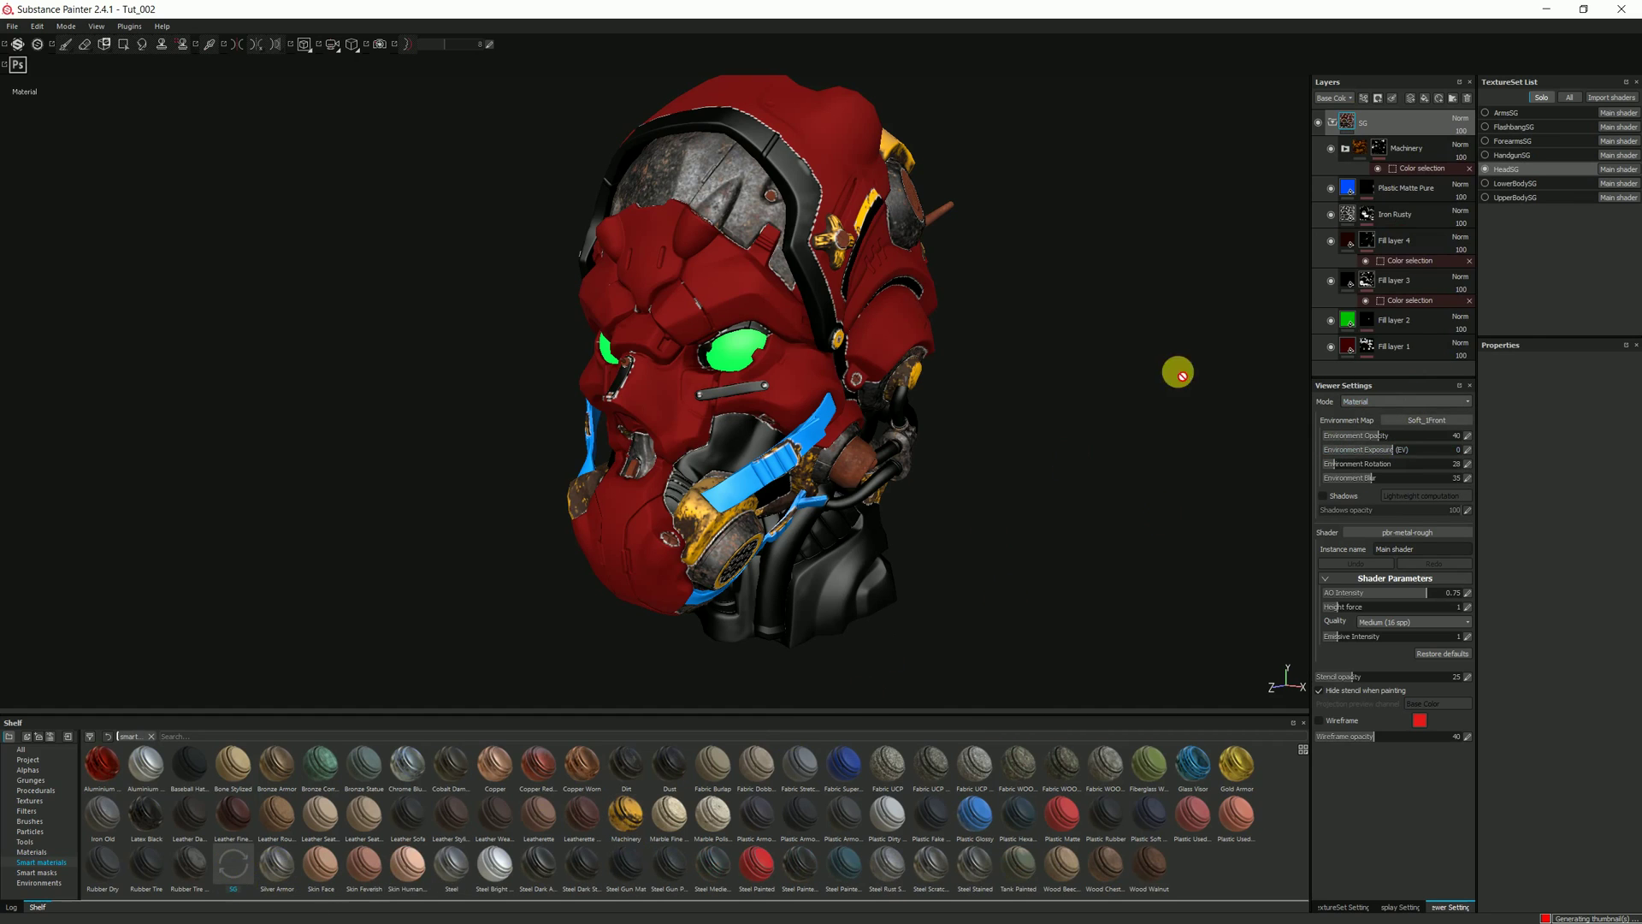
pyautogui.click(1569, 98)
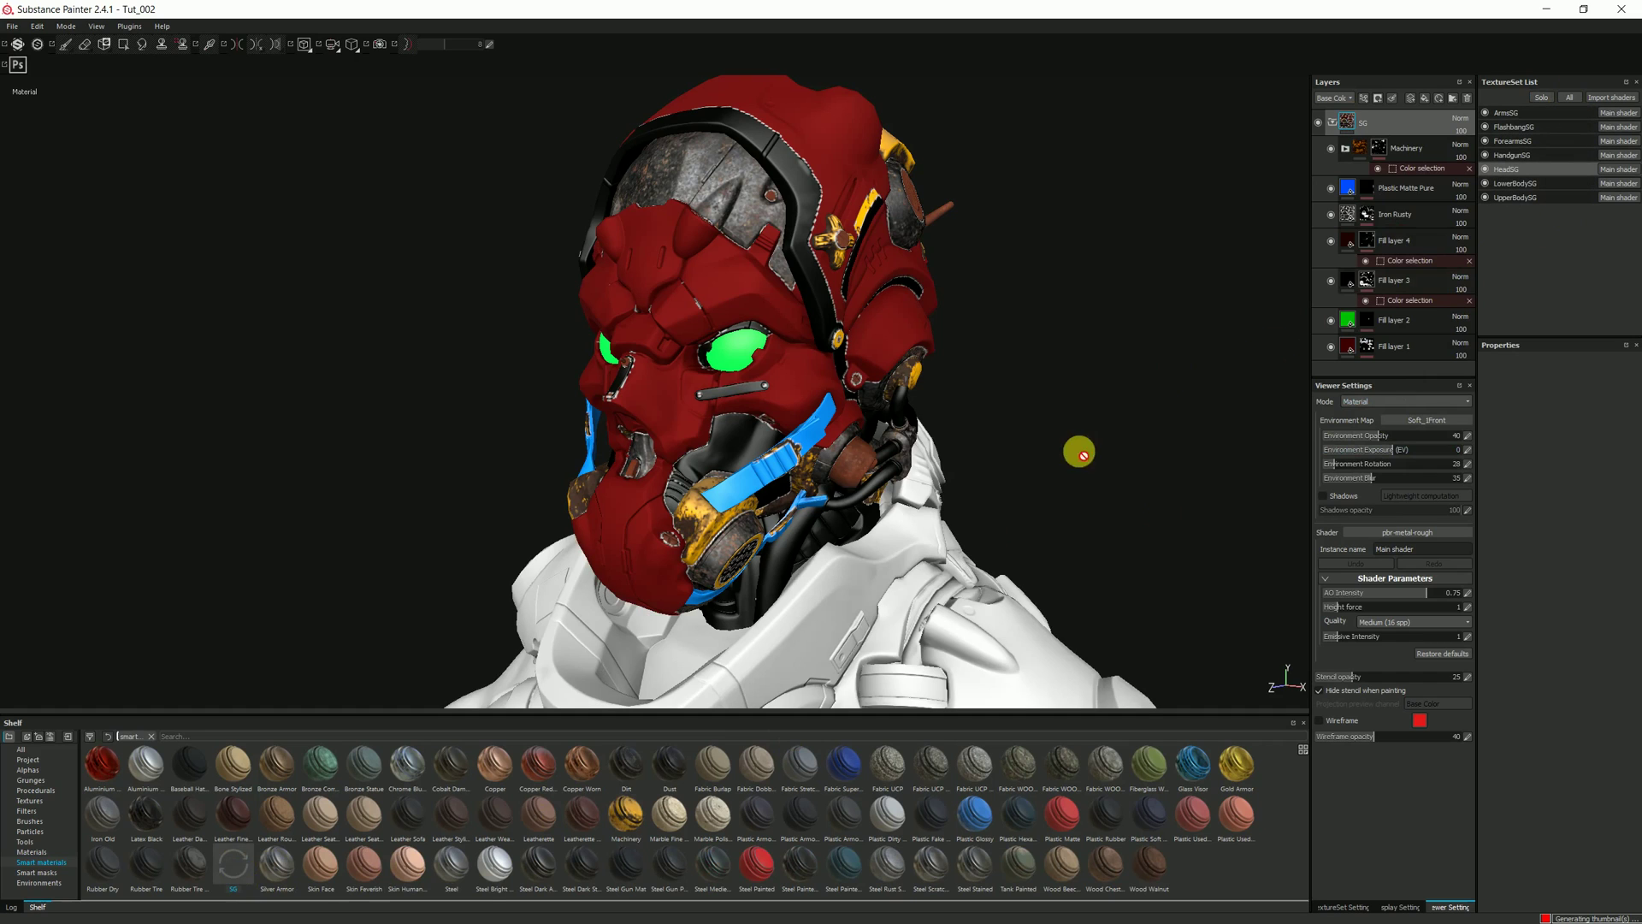
pyautogui.press('f')
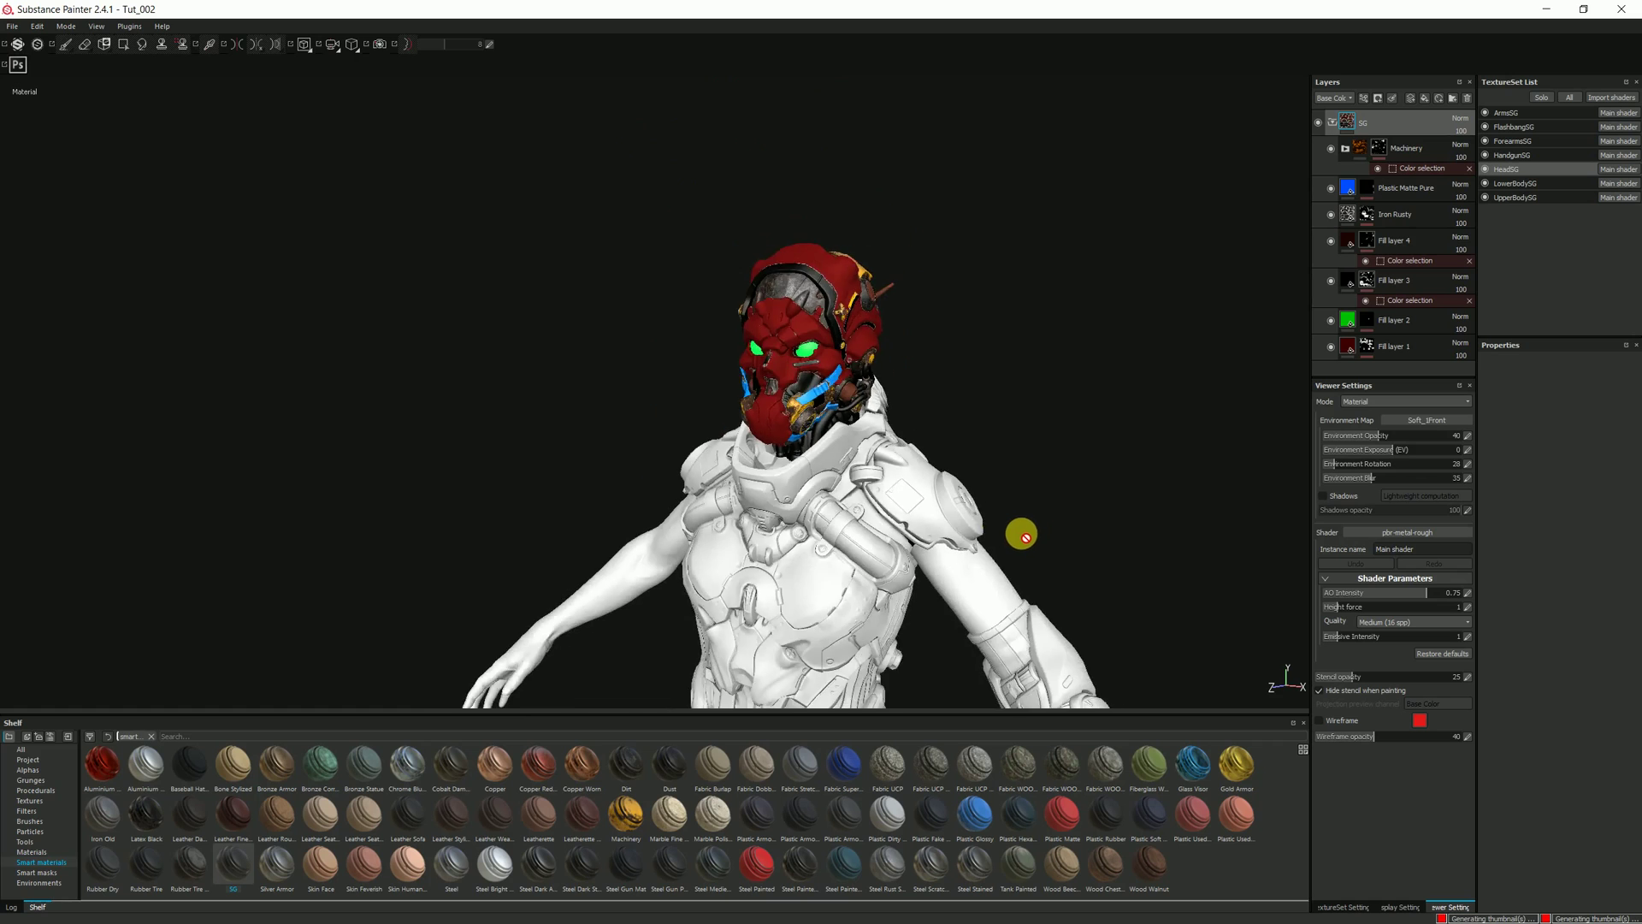
pyautogui.keyDown('alt'); pyautogui.moveTo(1029, 549); pyautogui.dragTo(1163, 544); pyautogui.keyUp('alt')
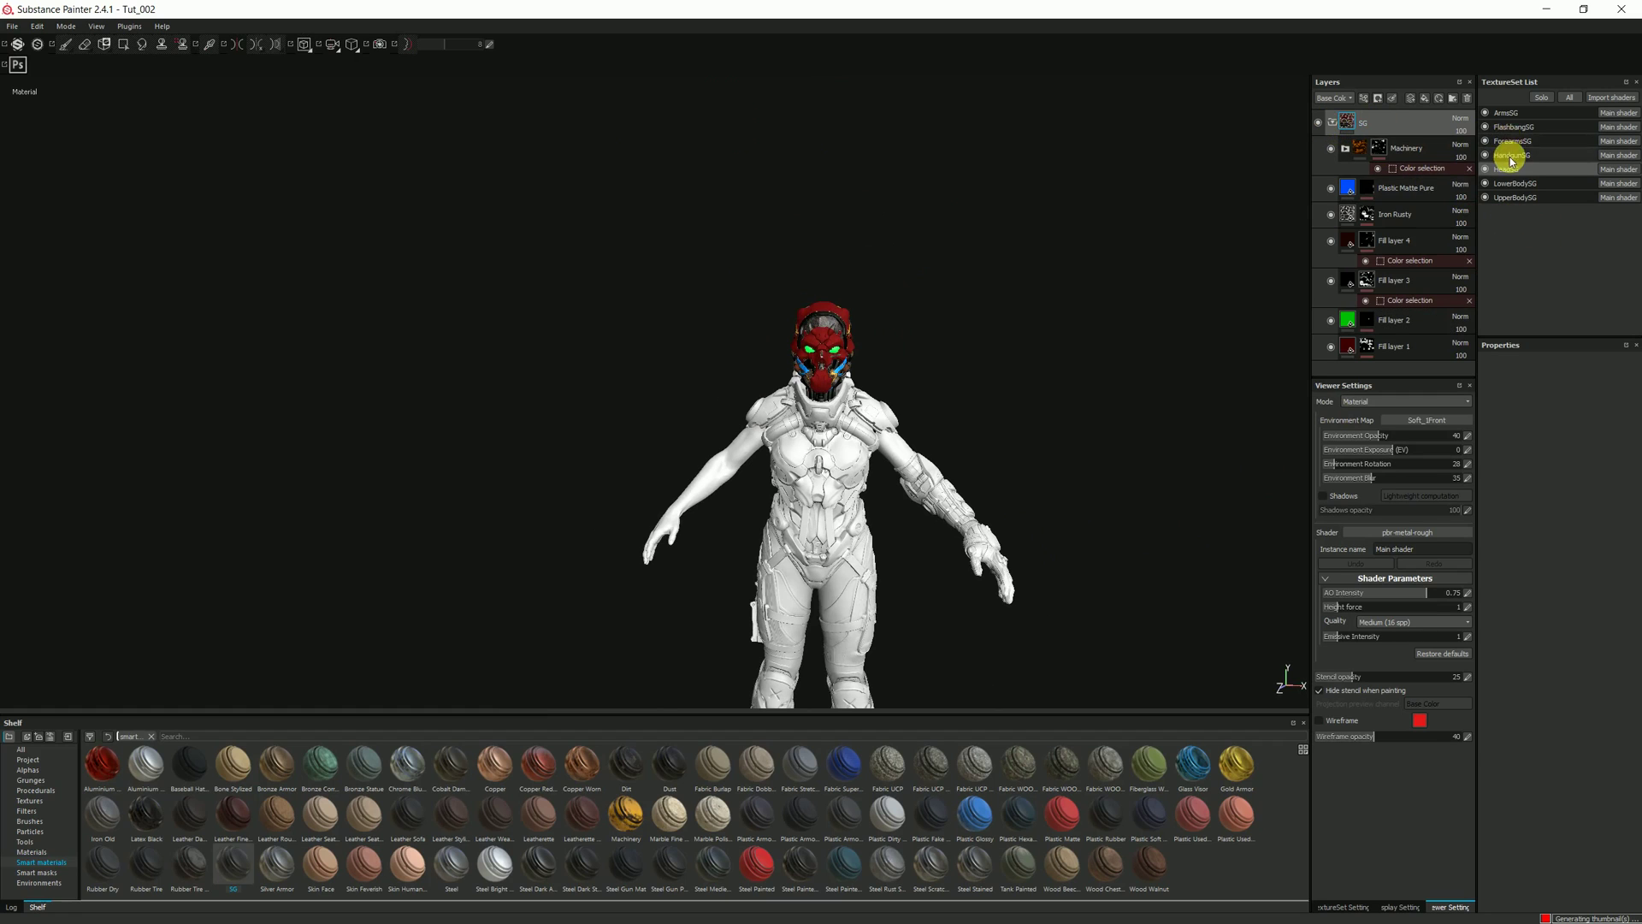
# On the ArmsSG texture set, delete the default Layer 1 and add the SG smart material
pyautogui.click(1507, 112)
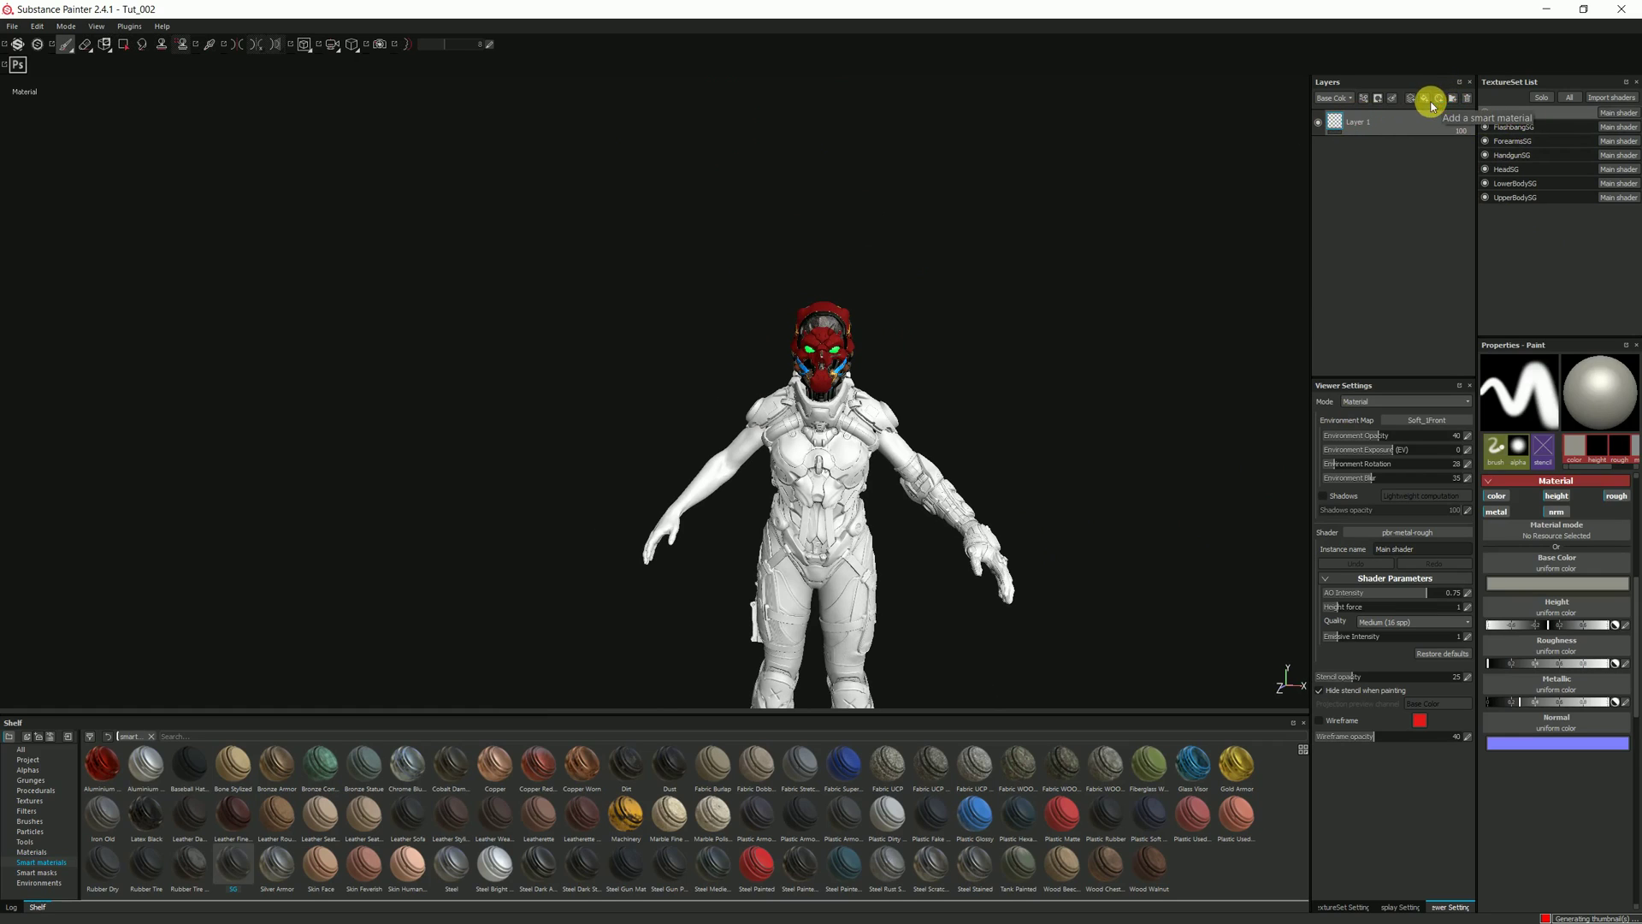
pyautogui.click(1465, 99)
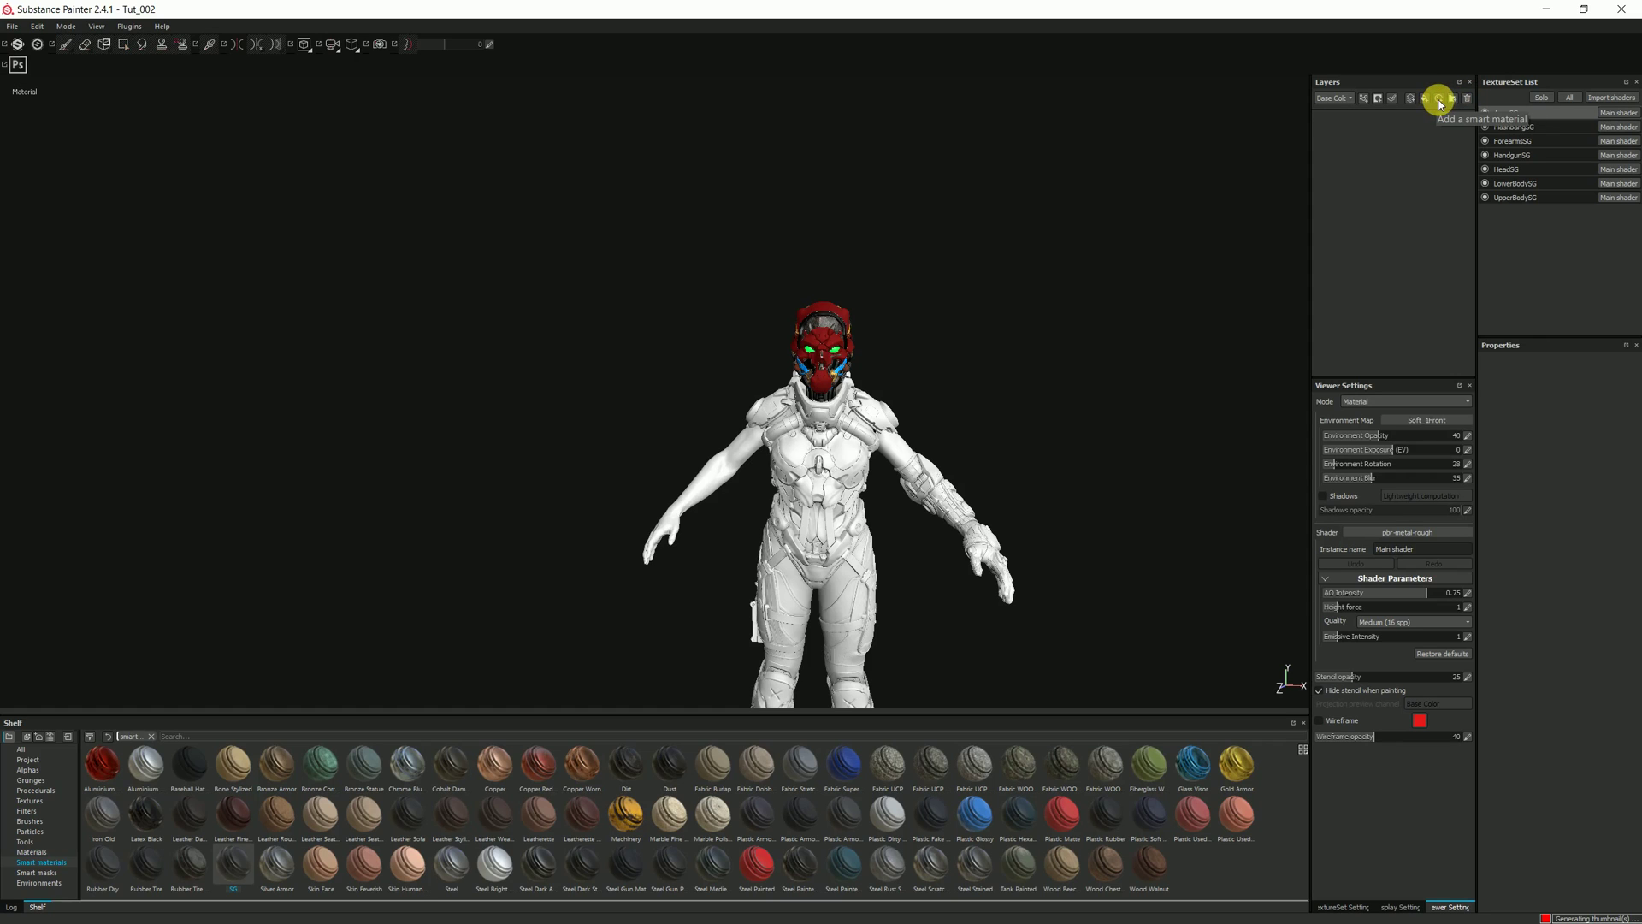
pyautogui.click(1439, 100)
pyautogui.scroll(-3, 1505, 240)
pyautogui.scroll(-3, 1518, 235)
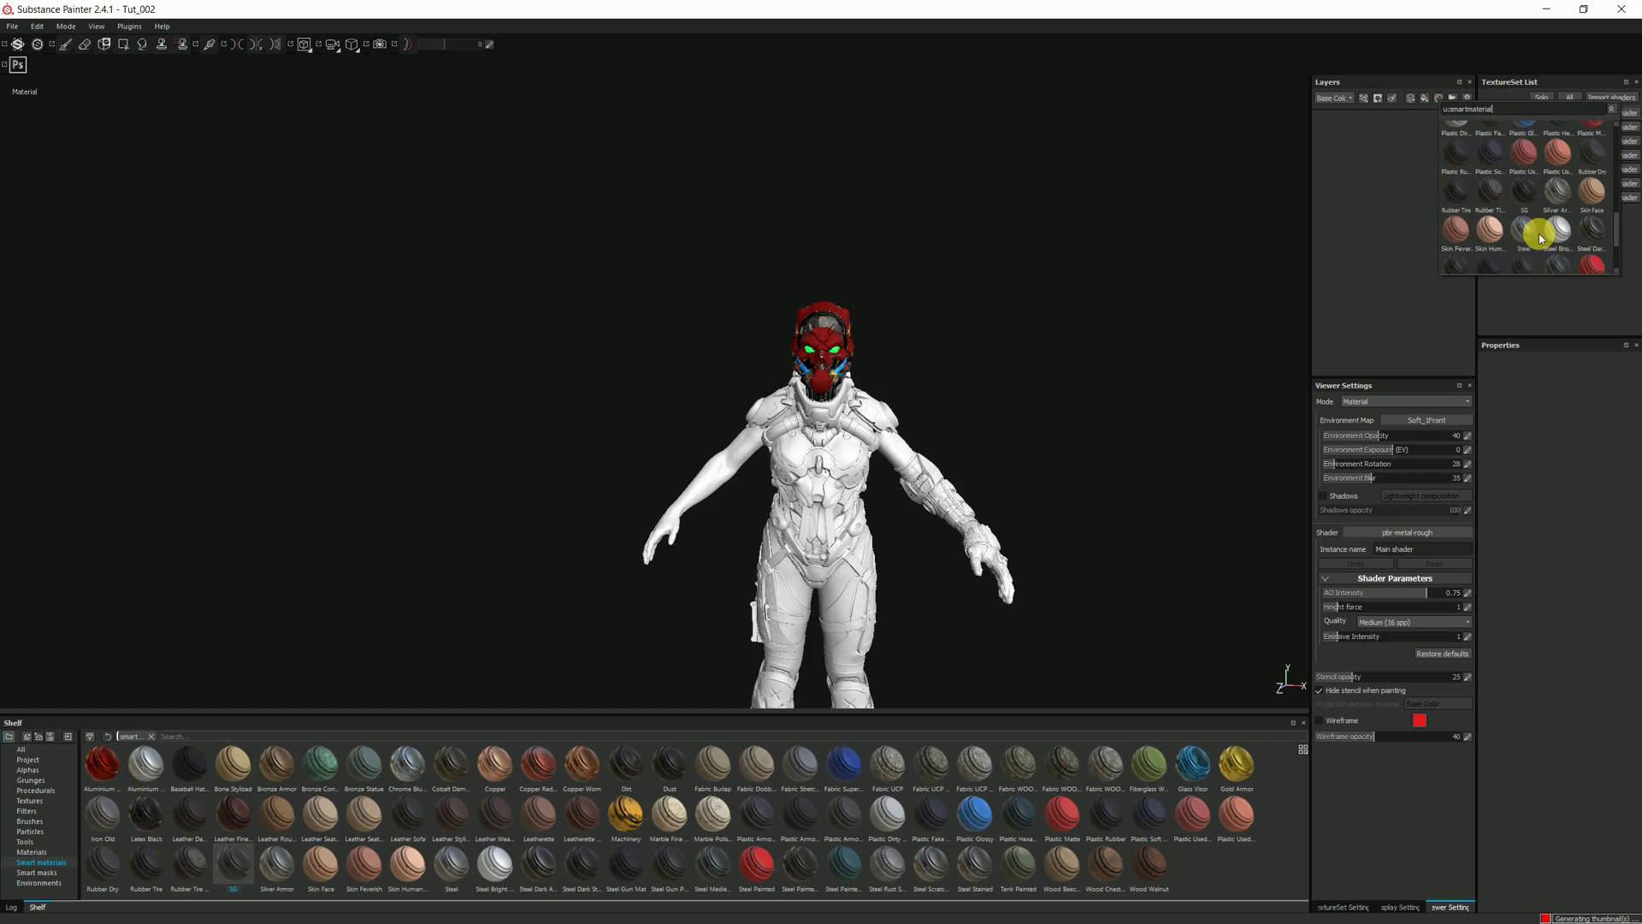
pyautogui.click(1528, 190)
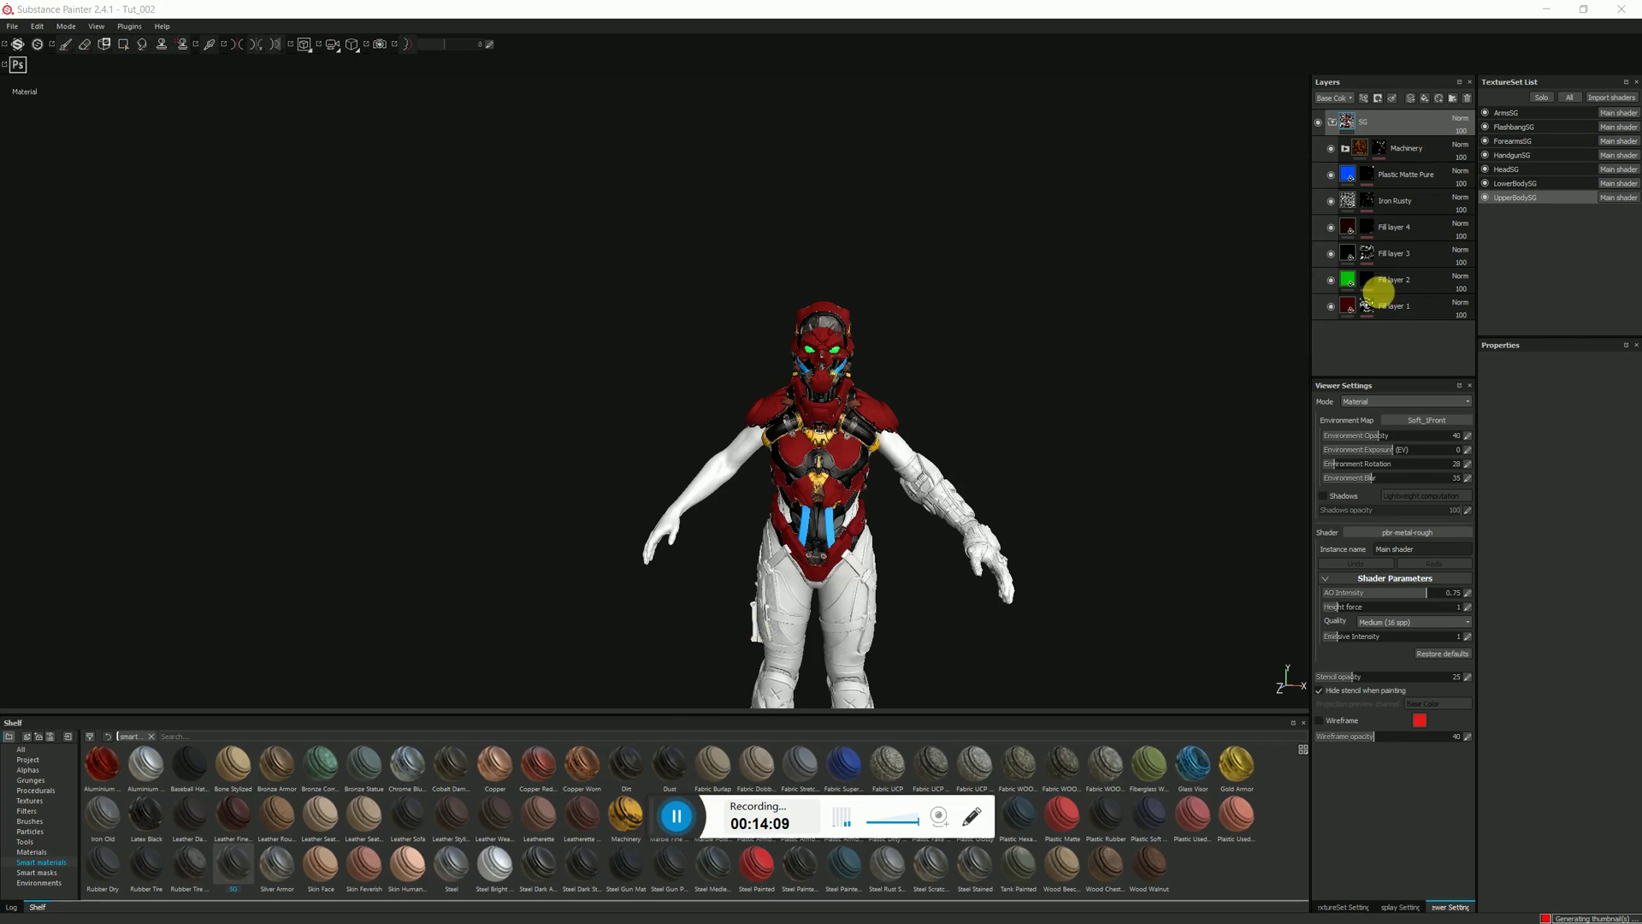
# Apply the SG smart material to the LowerBodySG texture set and delete its default Layer 1
pyautogui.click(1505, 184)
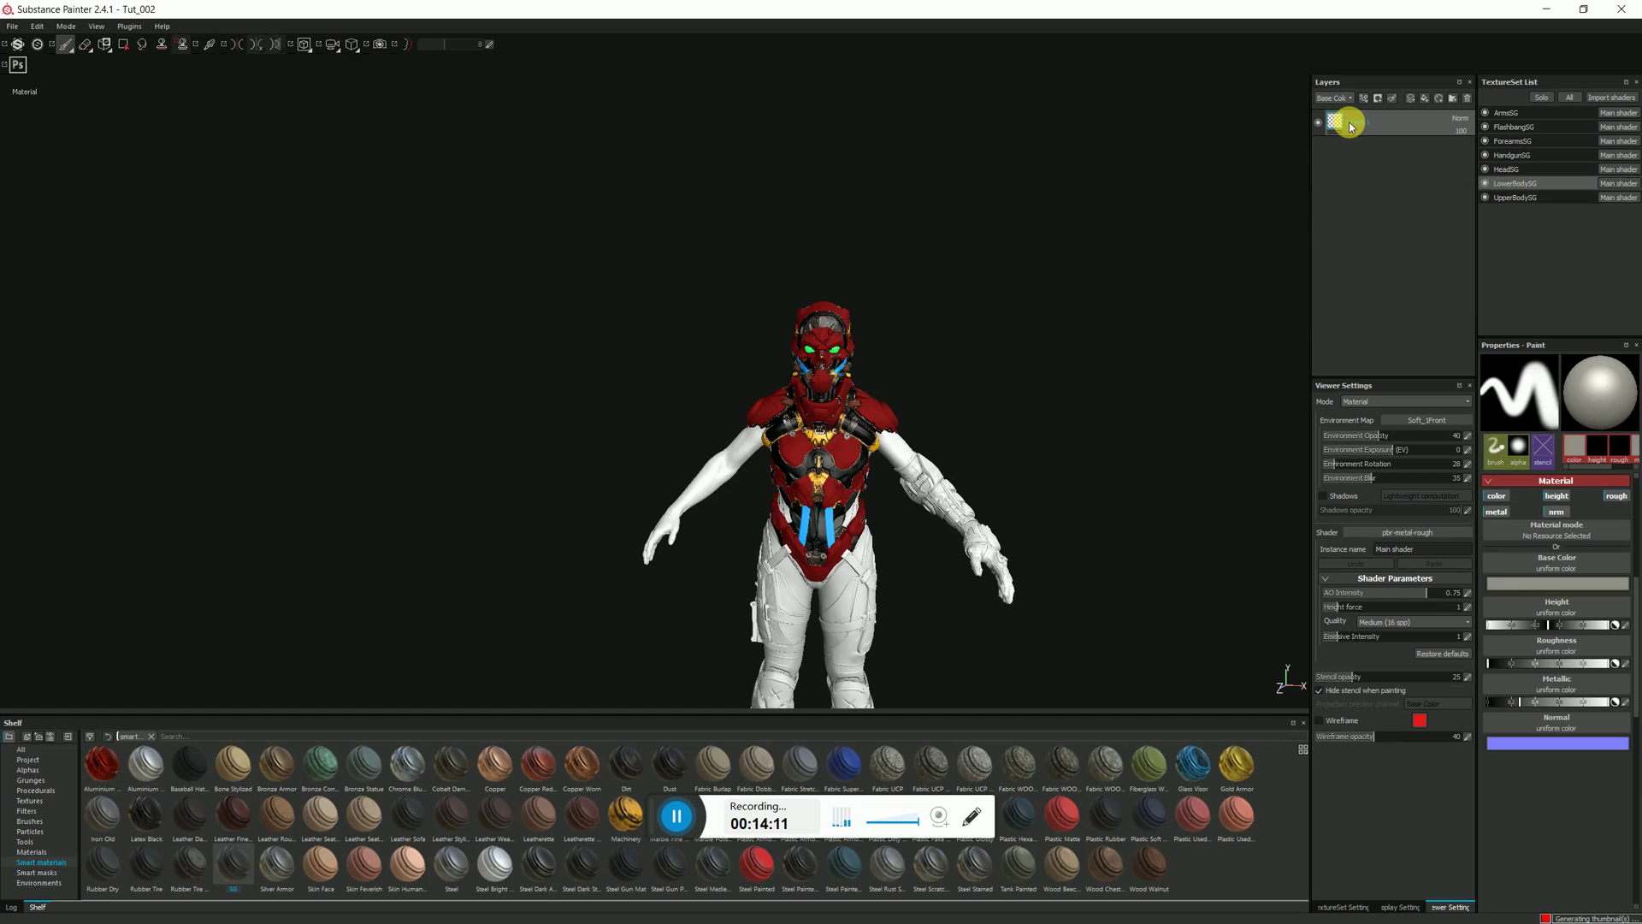
pyautogui.moveTo(232, 862); pyautogui.dragTo(1360, 129)
pyautogui.click(1467, 99)
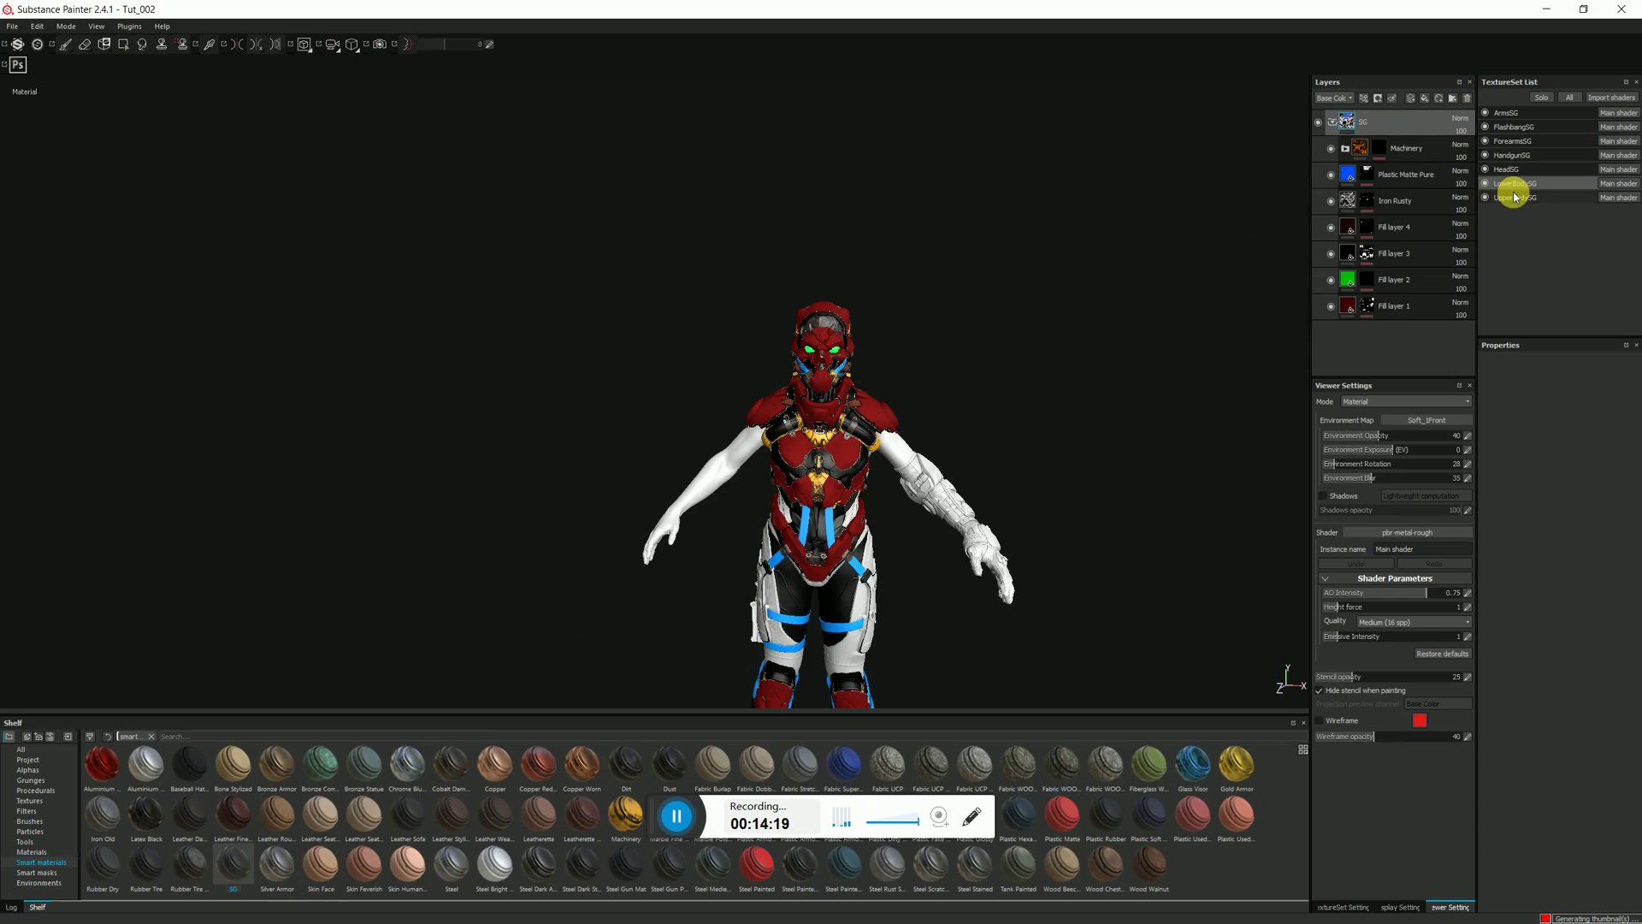
# Apply the SG smart material to the HandgunSG texture set and delete its empty Layer 1
pyautogui.click(1515, 156)
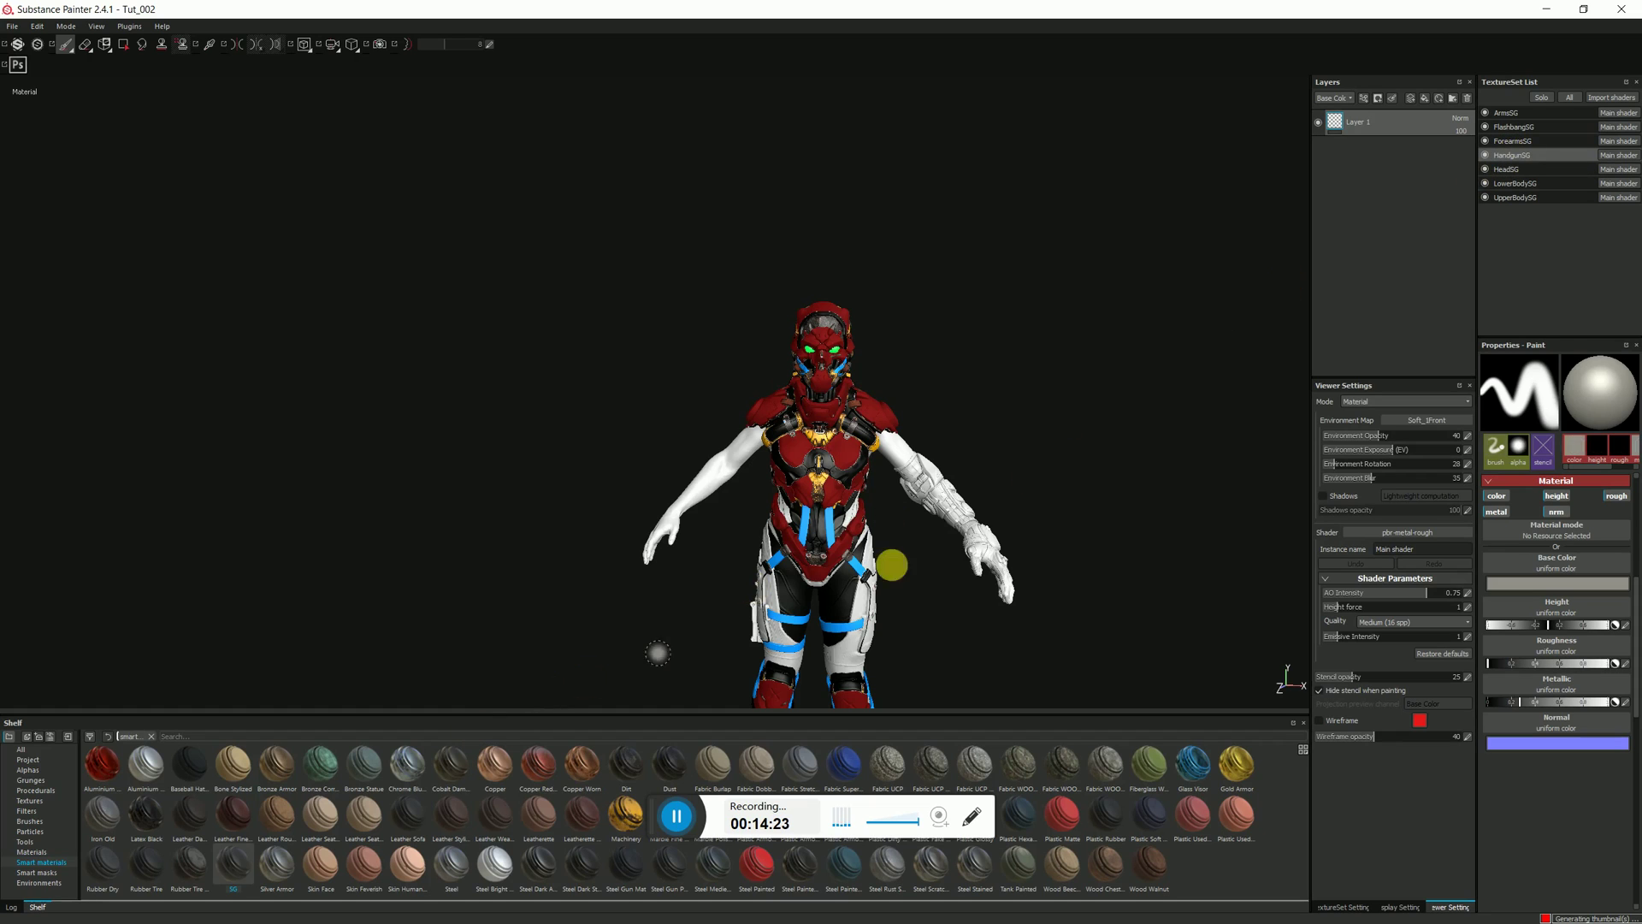
pyautogui.moveTo(213, 868); pyautogui.dragTo(1369, 112)
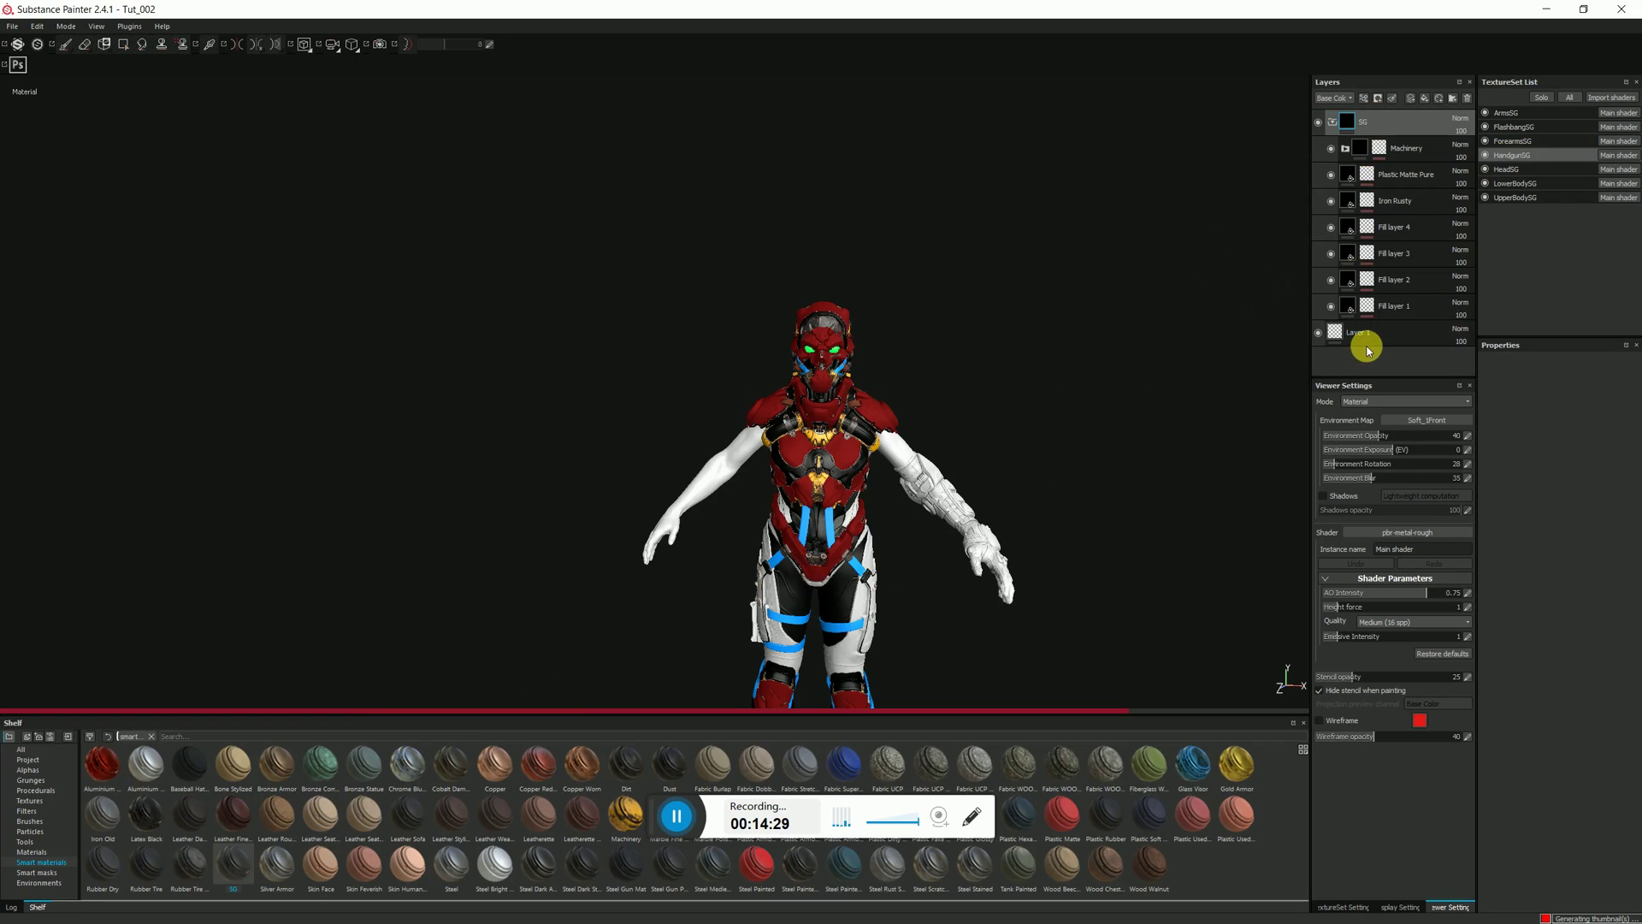
pyautogui.click(1336, 334)
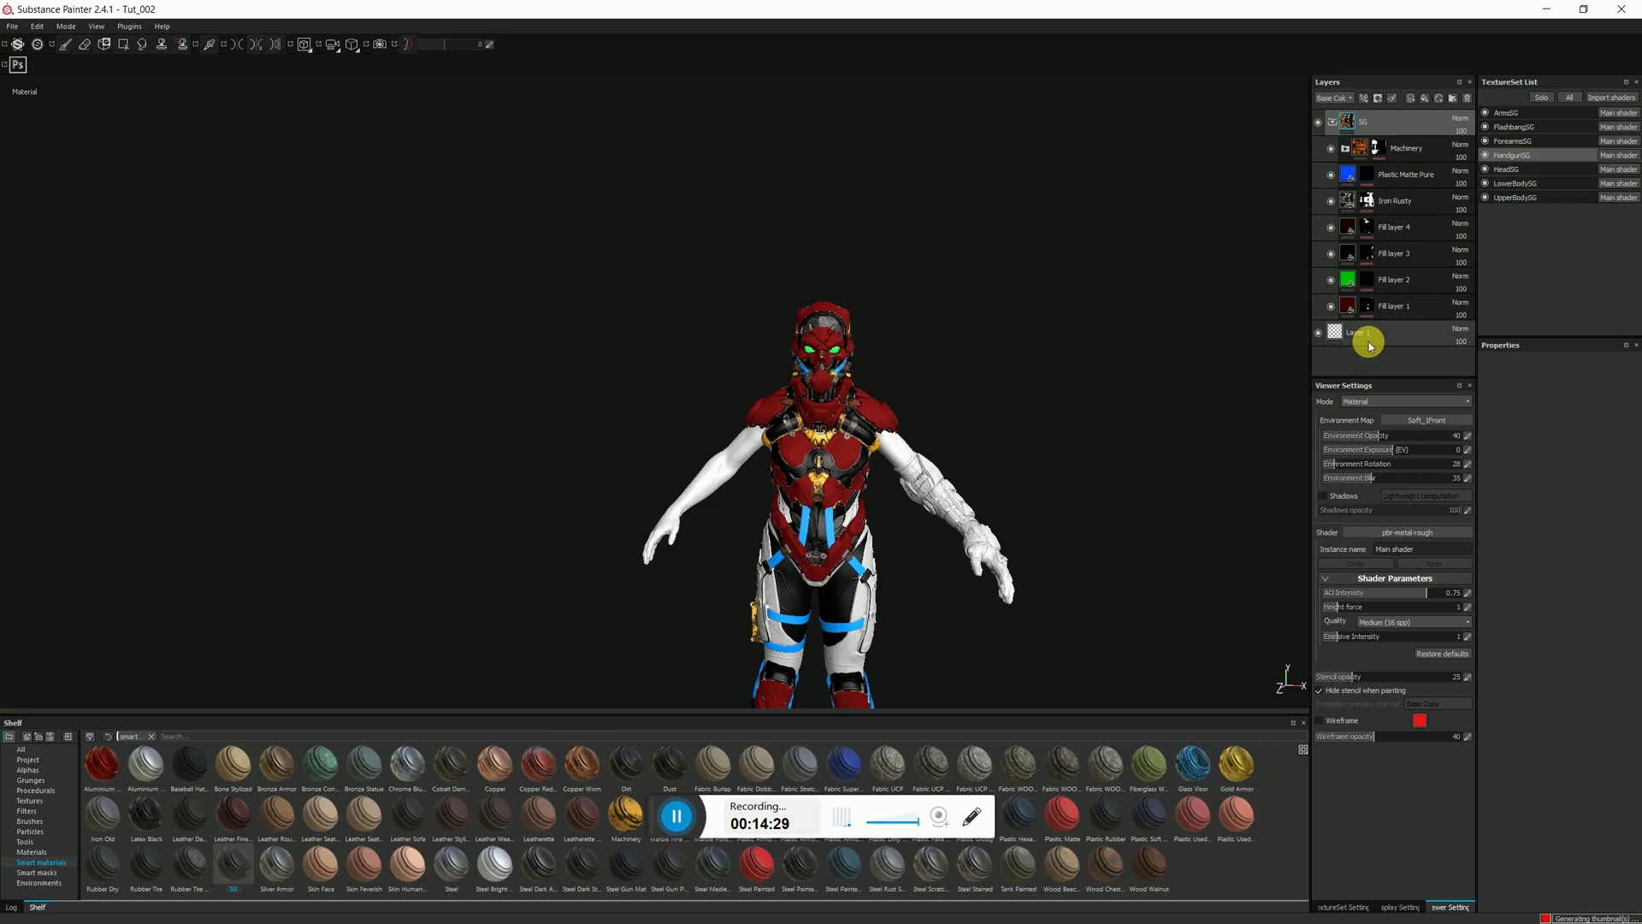
pyautogui.click(1466, 98)
# Apply the SG smart material to the ForearmsSG and FlashbangSG texture sets, removing their default Layer 1
pyautogui.click(1521, 141)
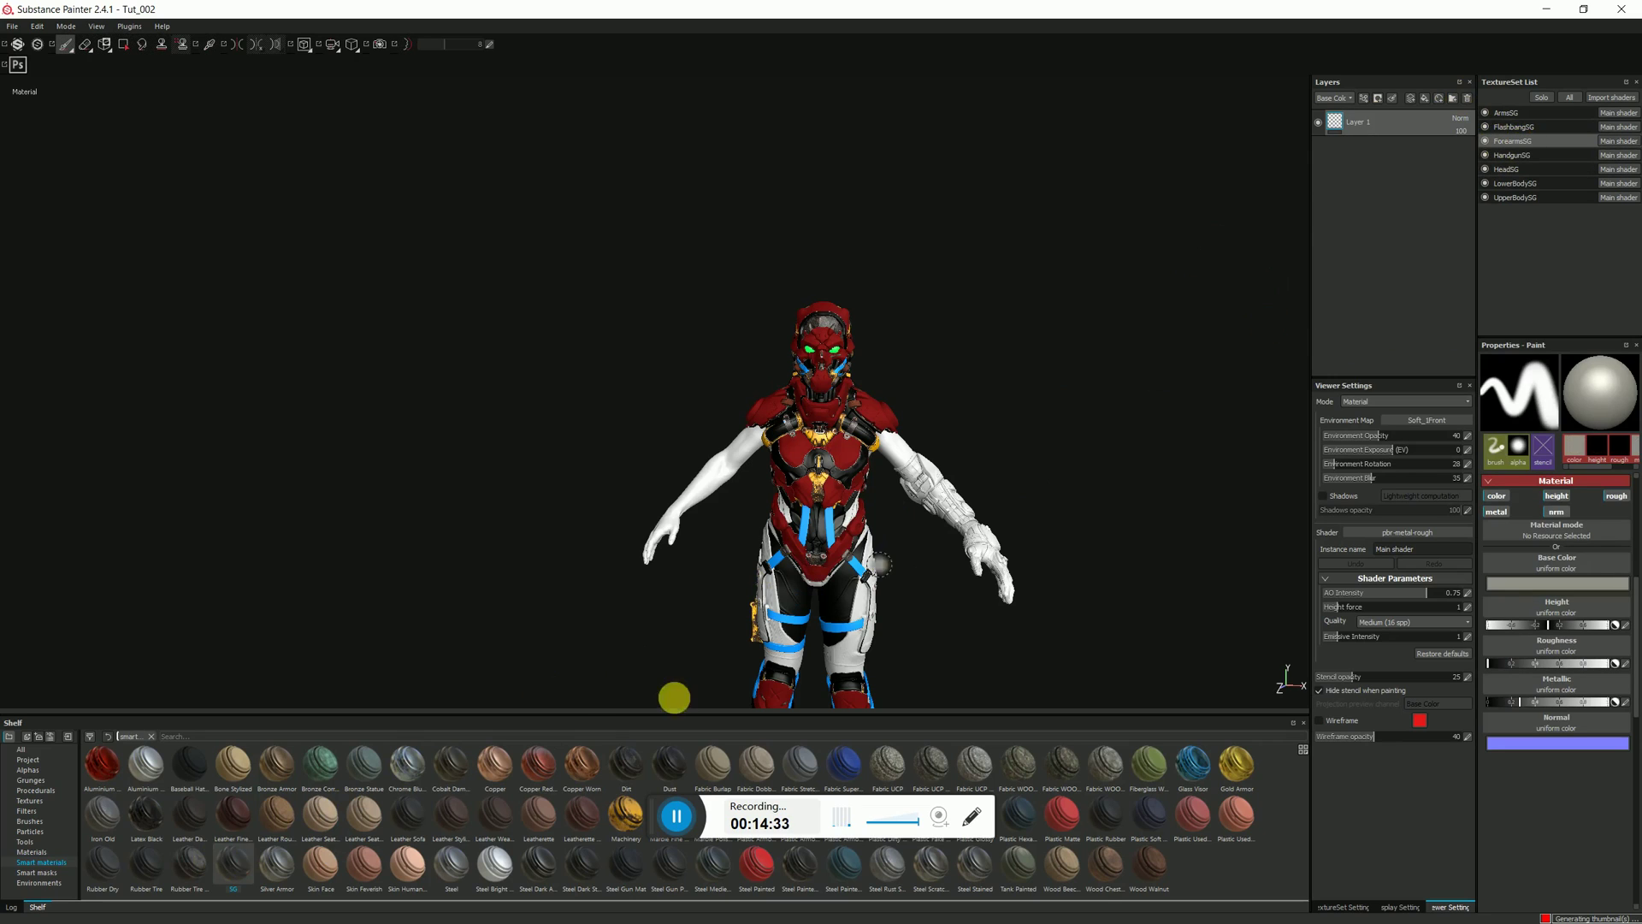
pyautogui.moveTo(233, 862)
pyautogui.mouseDown()
pyautogui.moveTo(787, 553)
pyautogui.moveTo(1367, 136)
pyautogui.moveTo(1368, 99)
pyautogui.moveTo(1363, 124)
pyautogui.mouseUp()
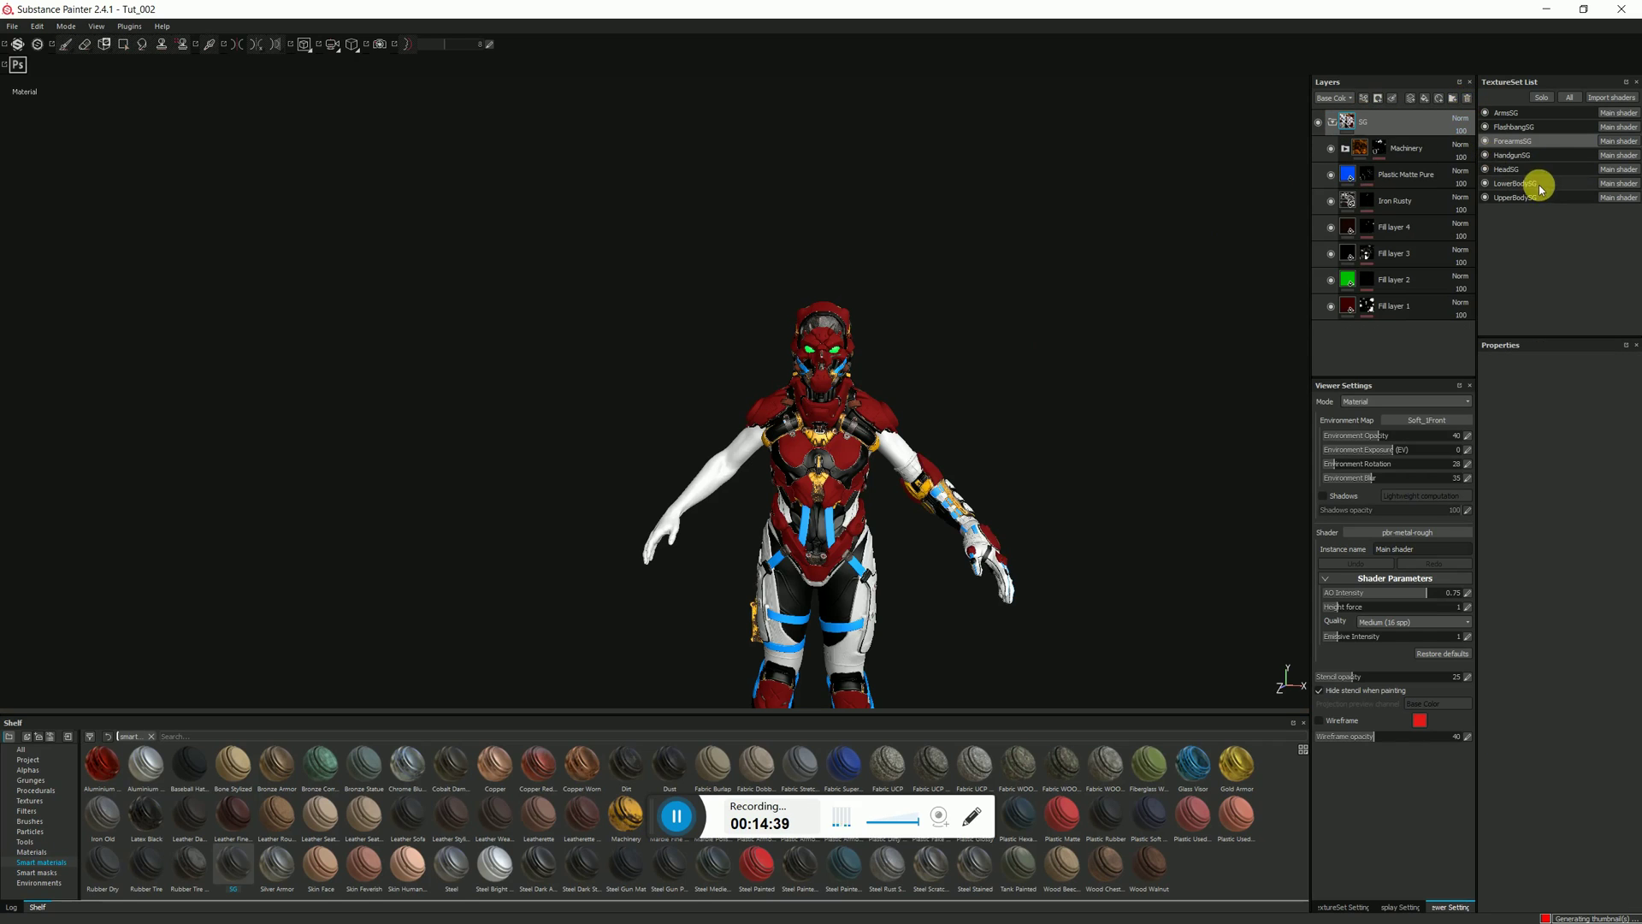
pyautogui.click(1513, 126)
pyautogui.moveTo(233, 864); pyautogui.dragTo(1397, 125)
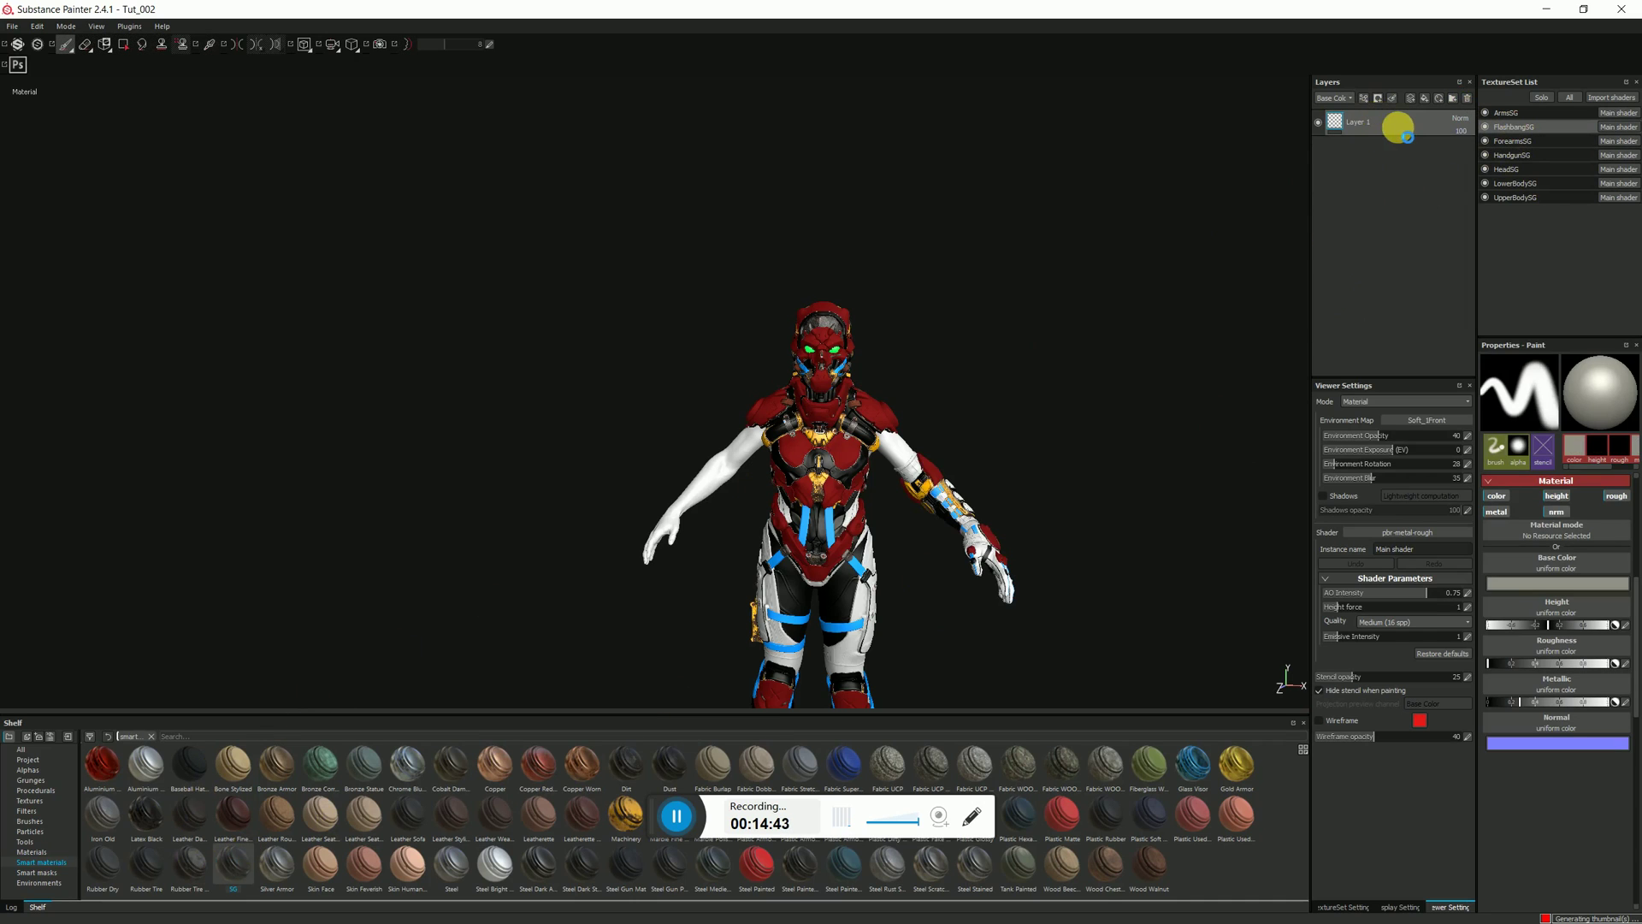
pyautogui.click(1468, 98)
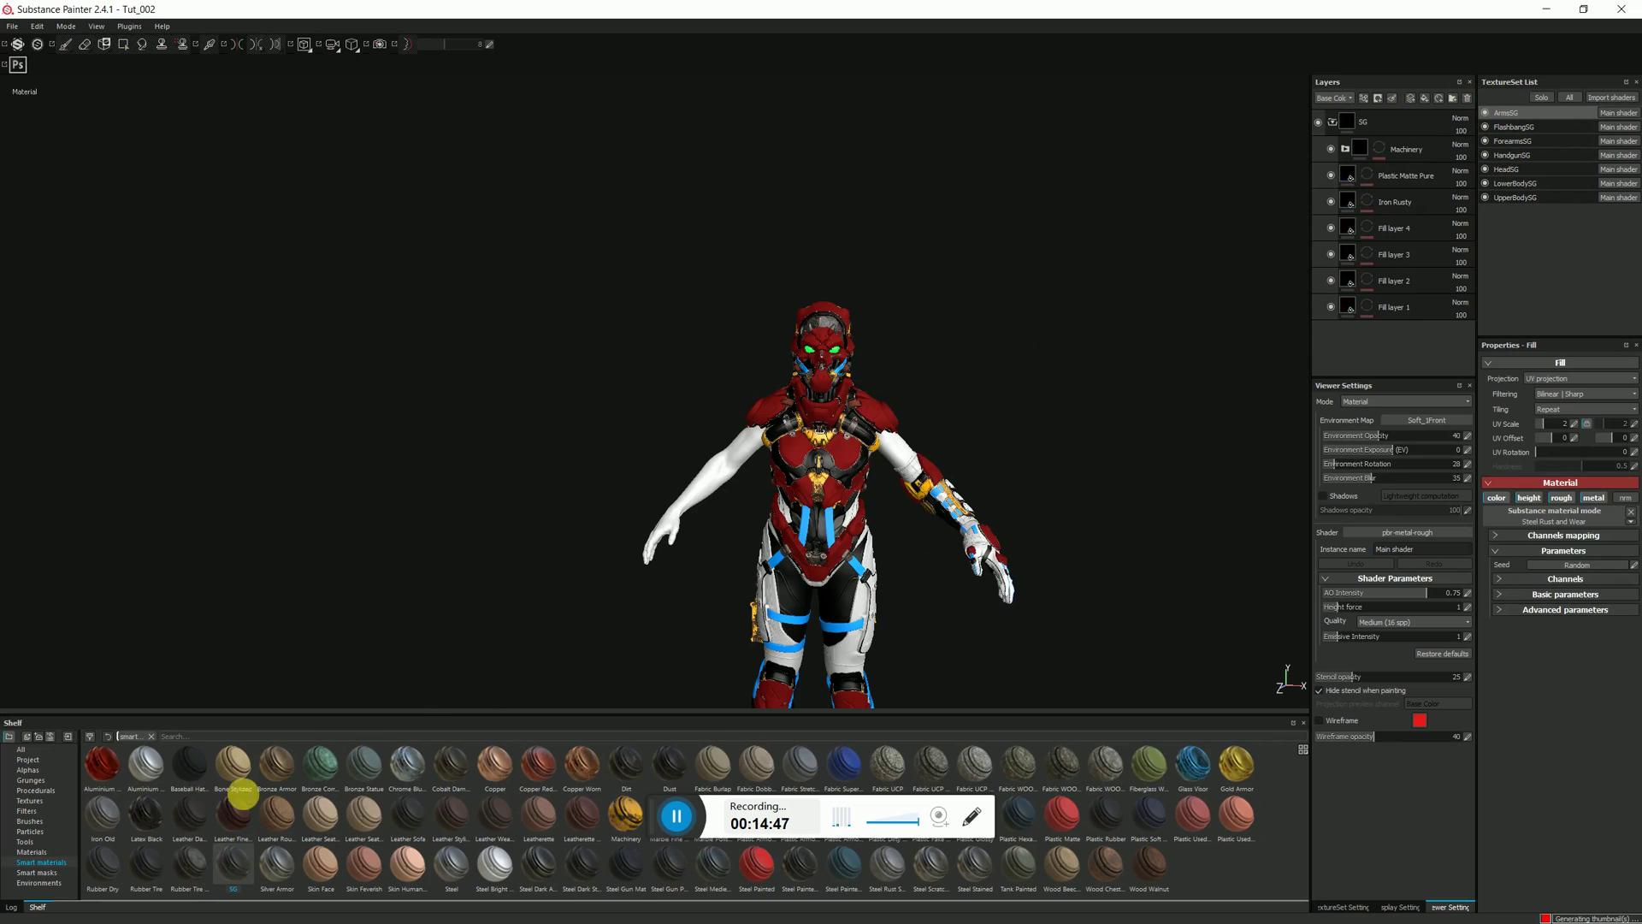
# Compare the SG layer masks on the ArmsSG and FlashbangSG texture sets
pyautogui.moveTo(227, 869); pyautogui.dragTo(408, 663)
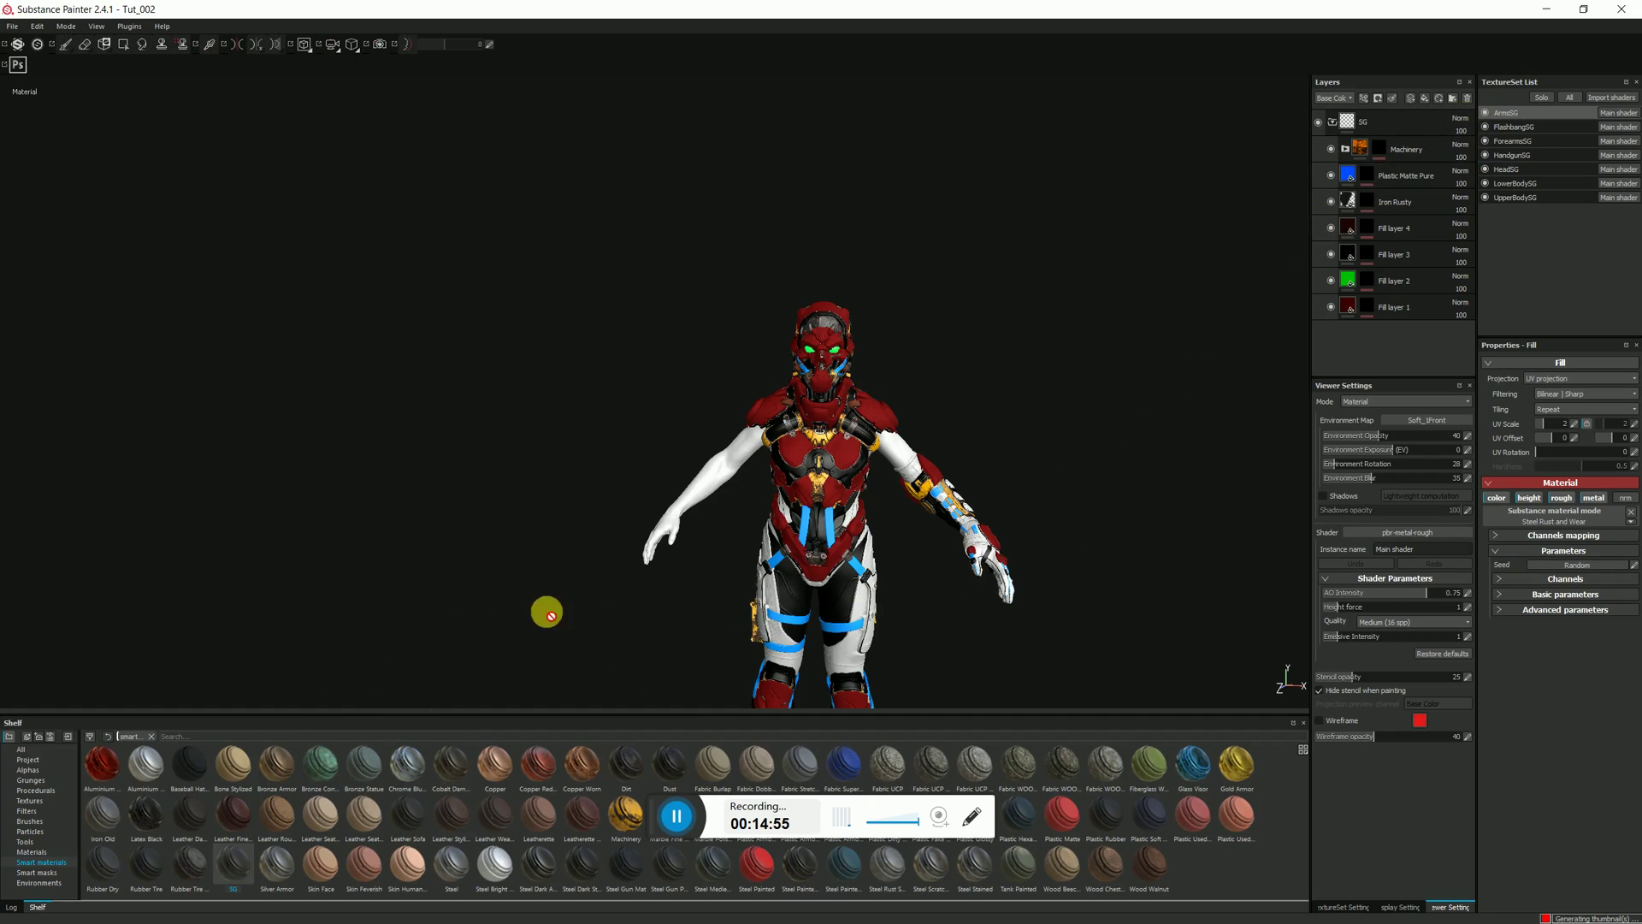
pyautogui.click(1521, 128)
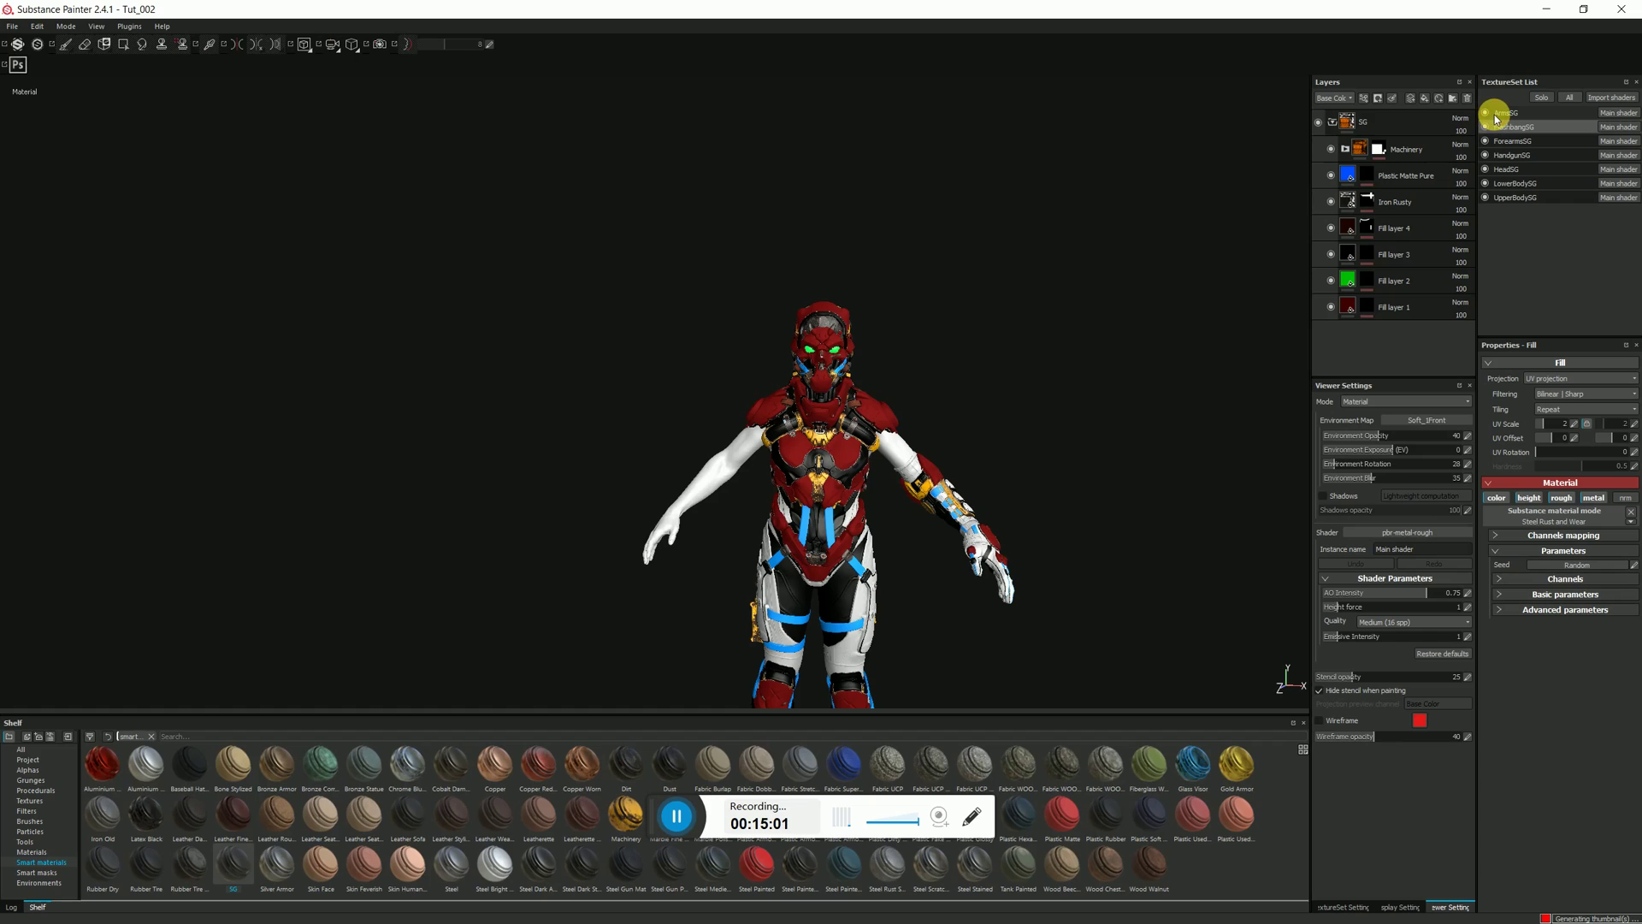
pyautogui.click(1495, 116)
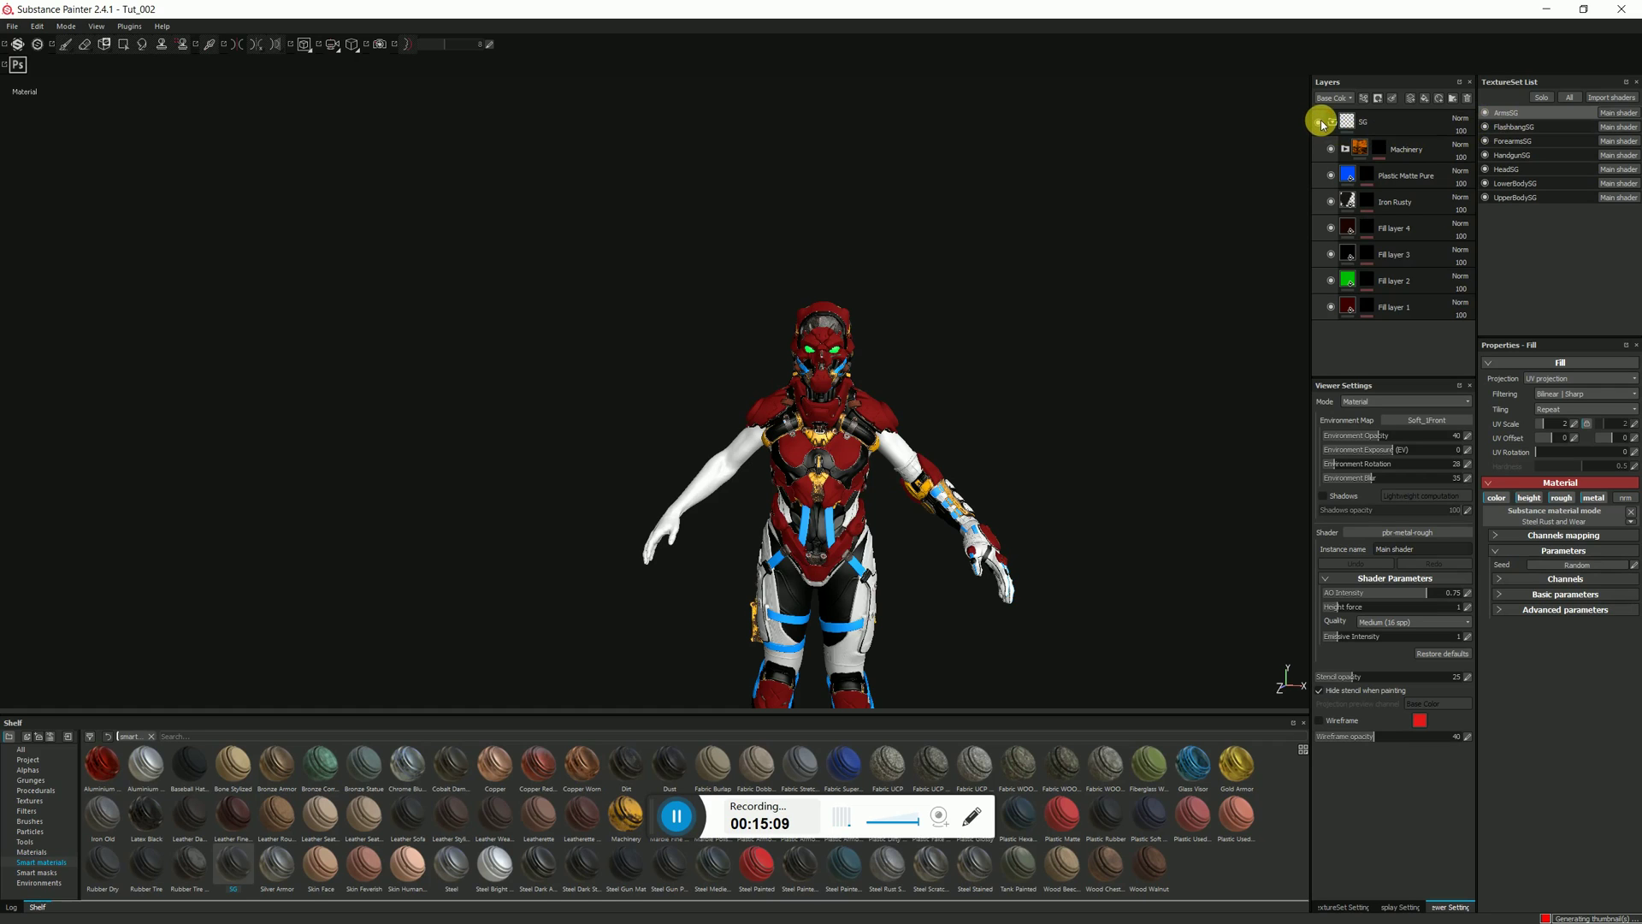
# Replace the SG folder on ArmsSG with a fresh copy of the SG smart material and isolate that texture set
pyautogui.click(1469, 106)
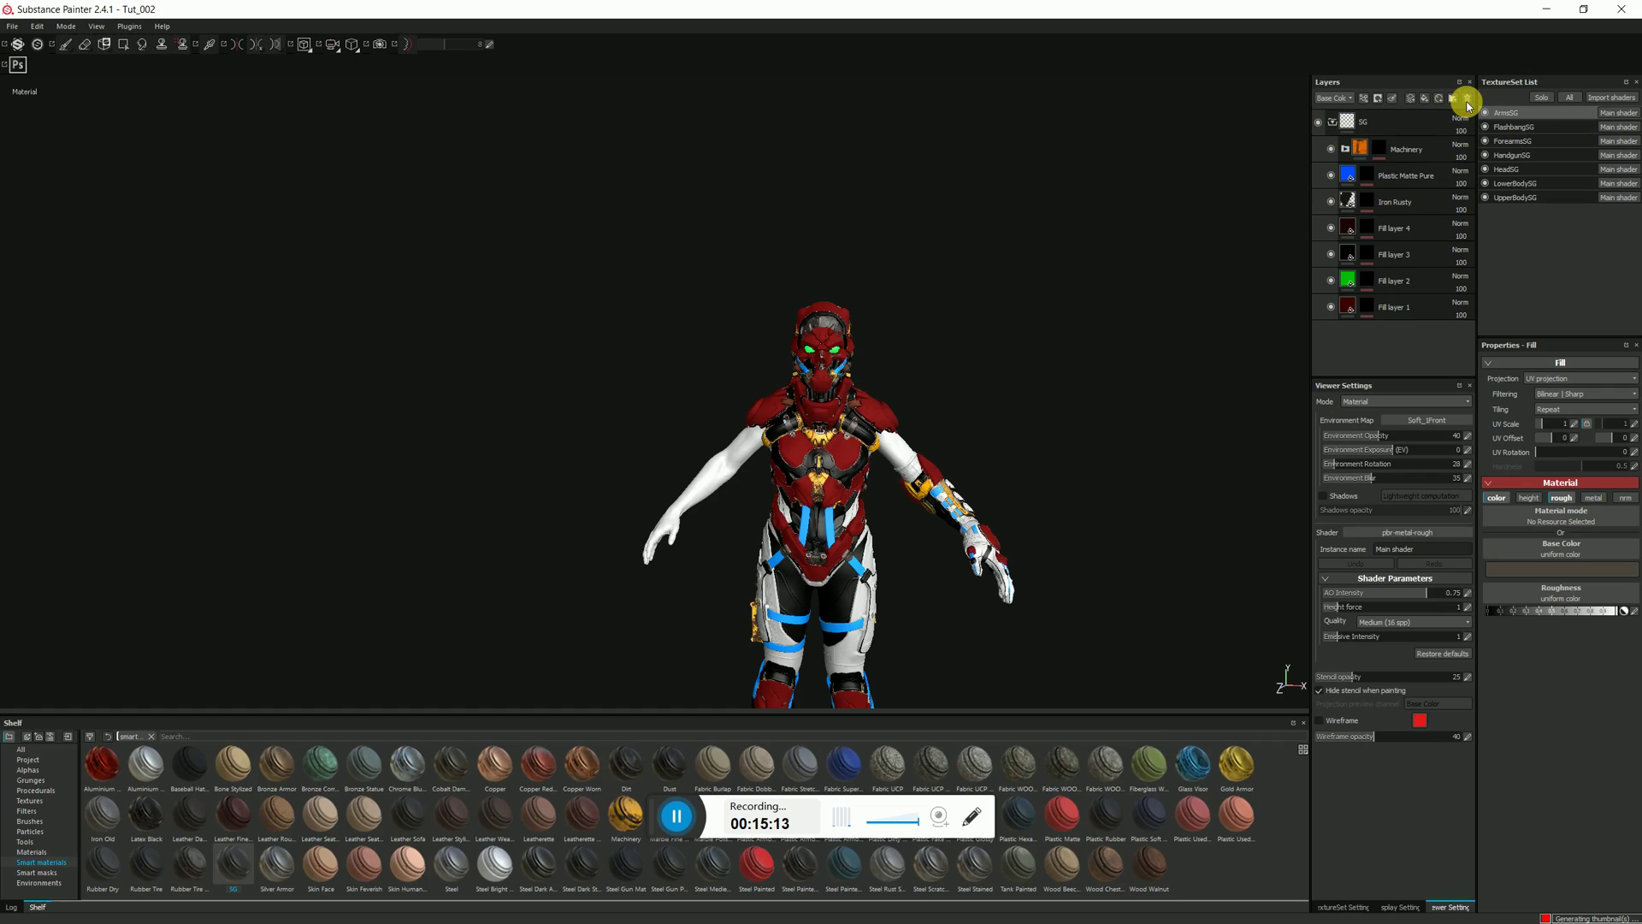
pyautogui.click(1394, 122)
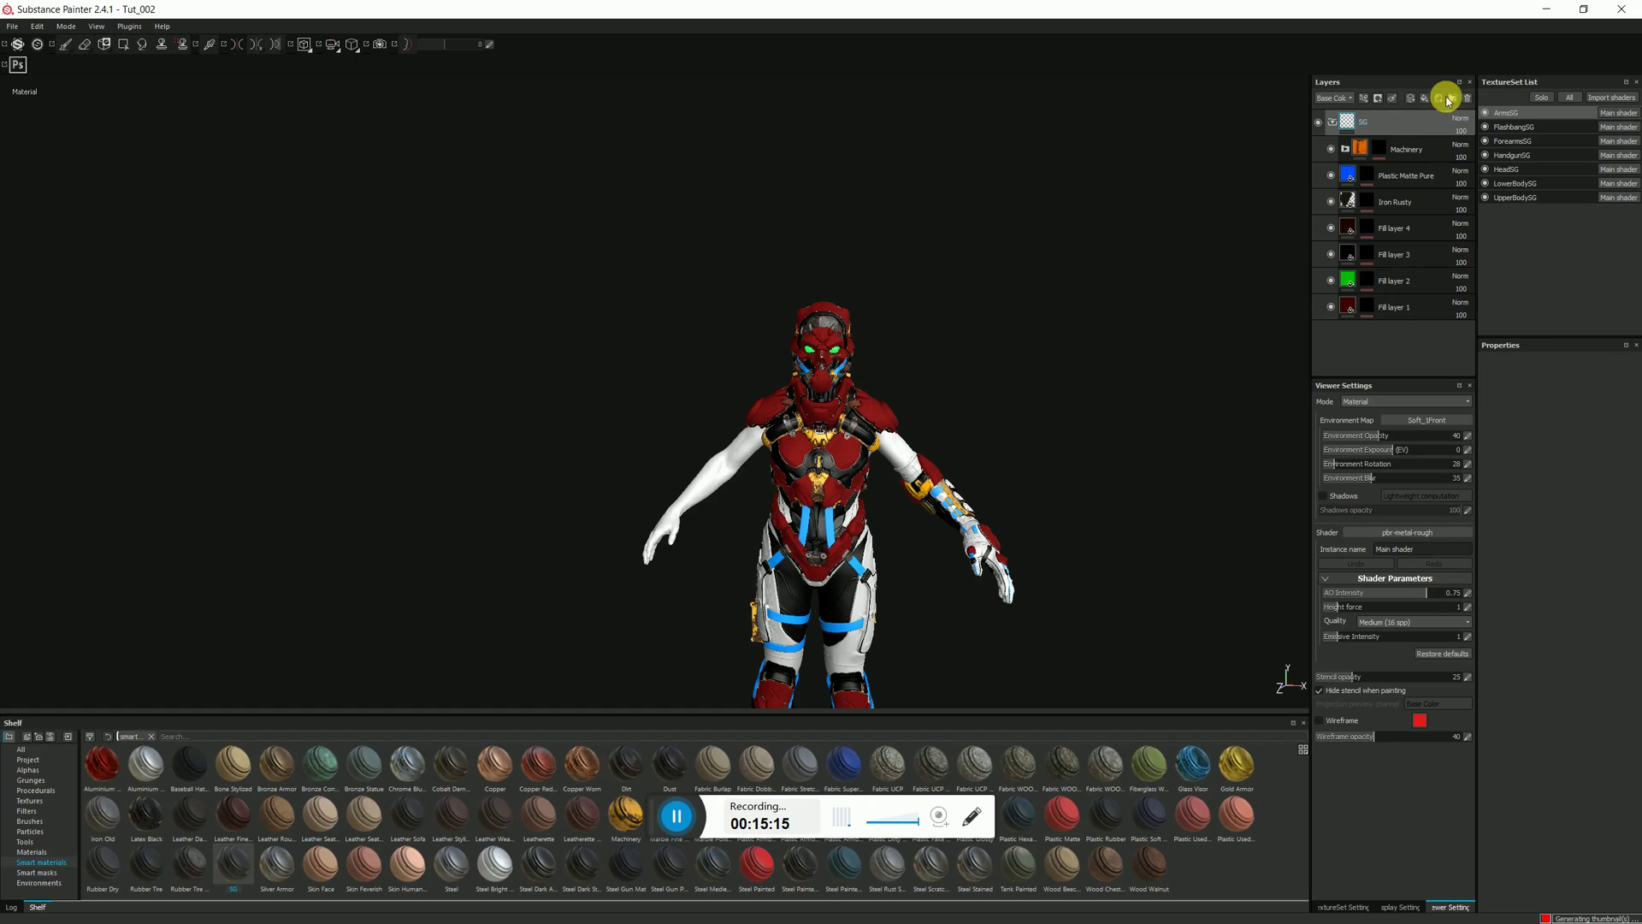
pyautogui.click(1466, 102)
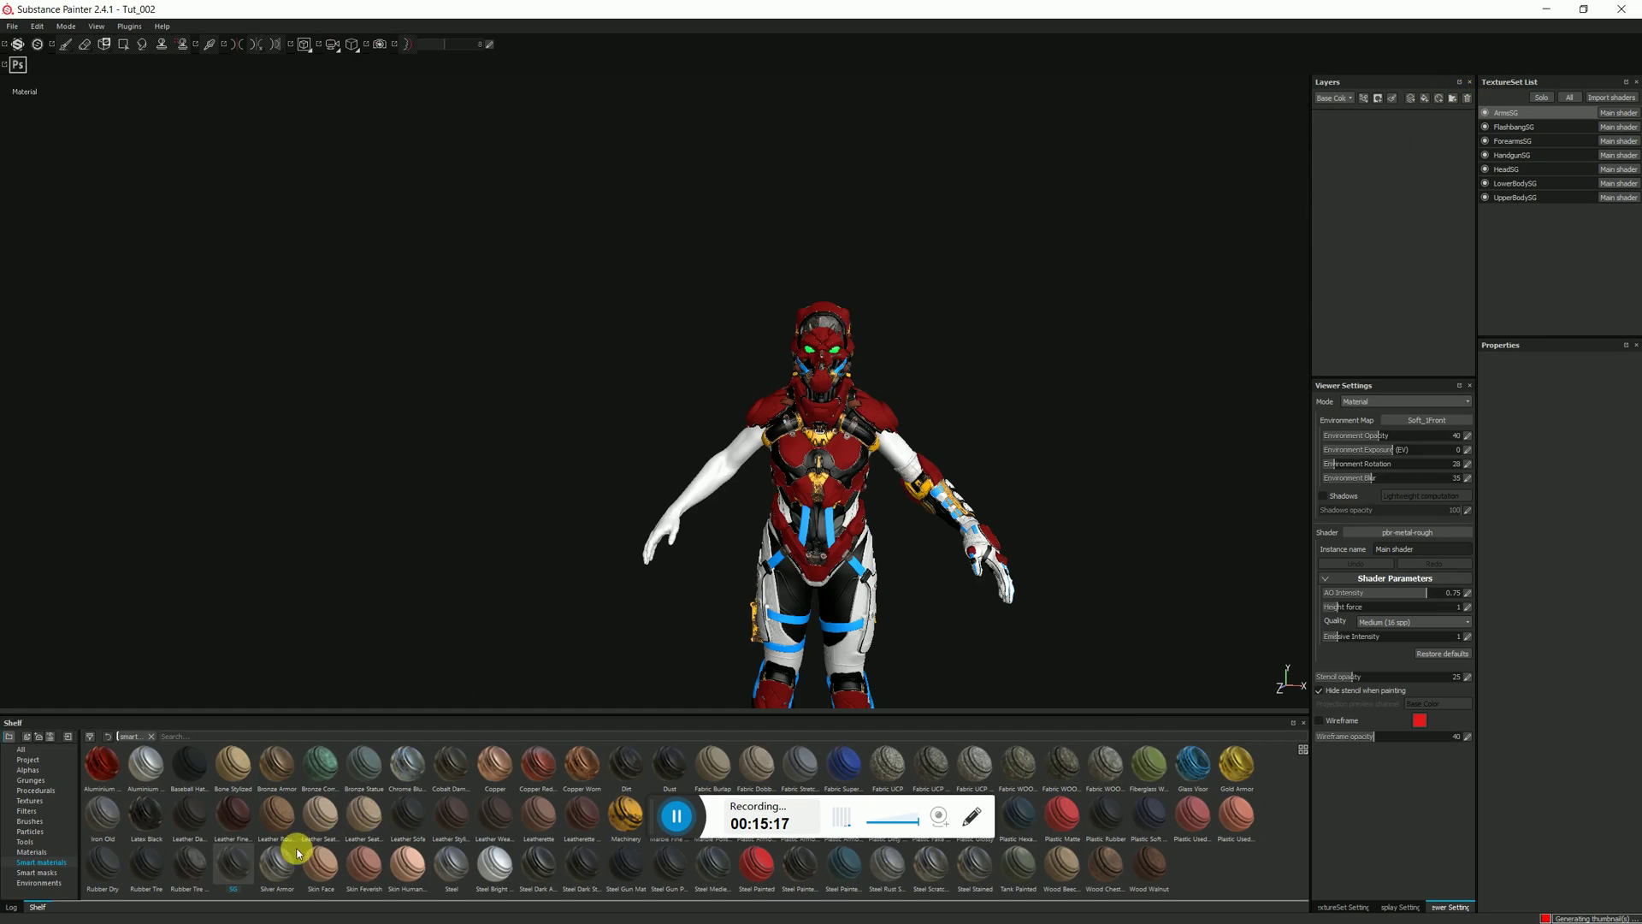
pyautogui.moveTo(235, 865); pyautogui.dragTo(1377, 217)
pyautogui.moveTo(1416, 164); pyautogui.dragTo(1416, 162)
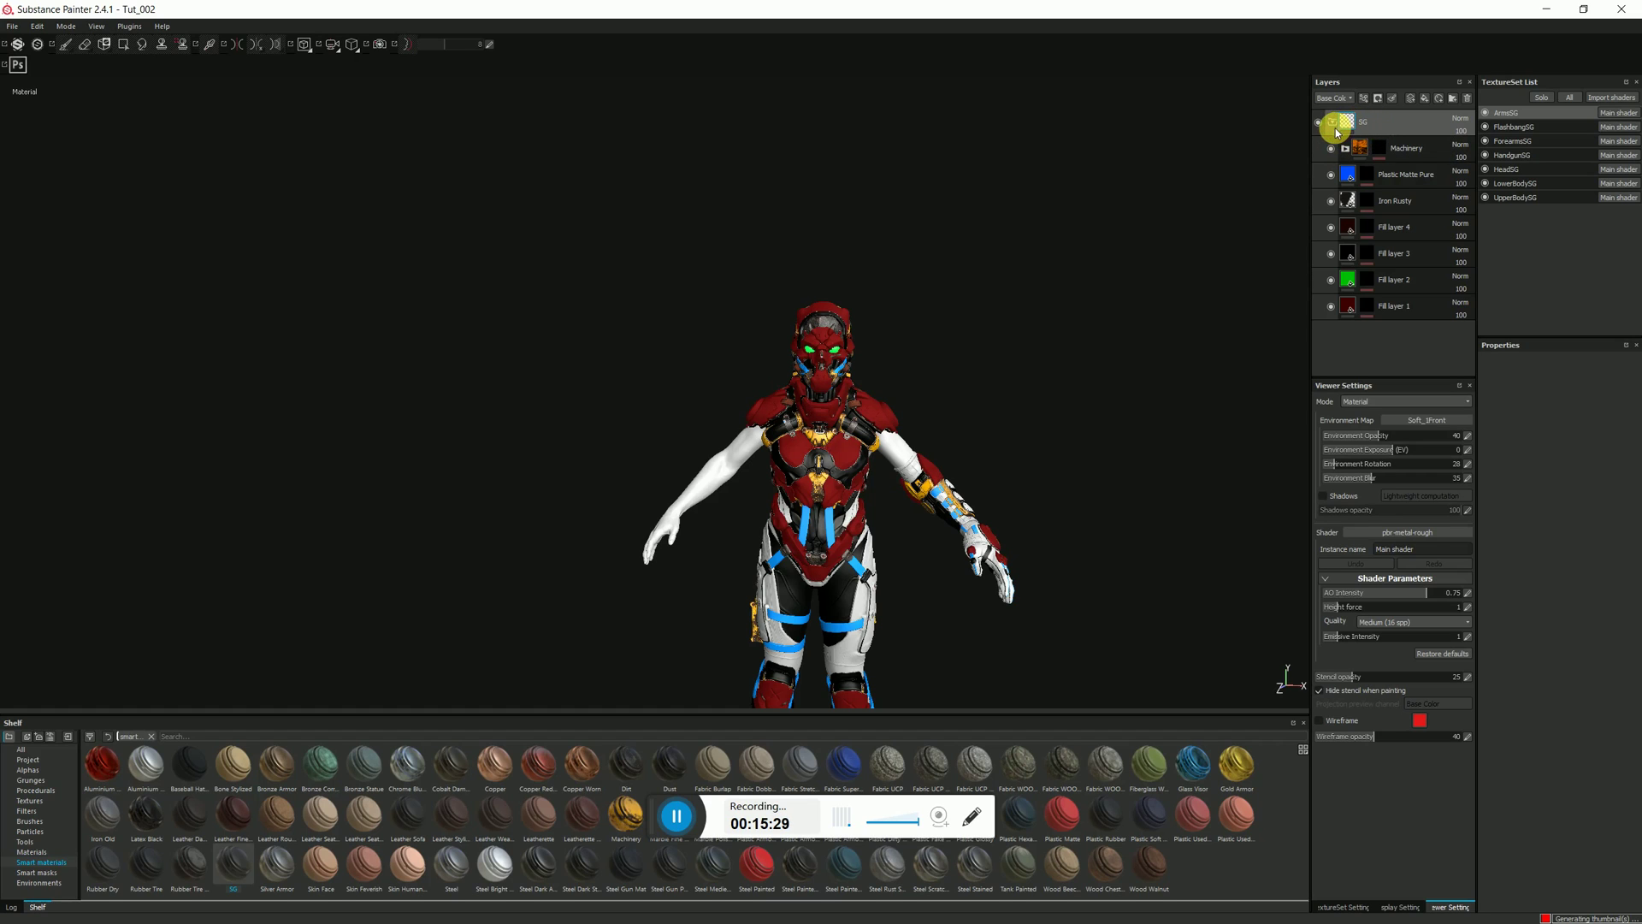
pyautogui.click(1537, 100)
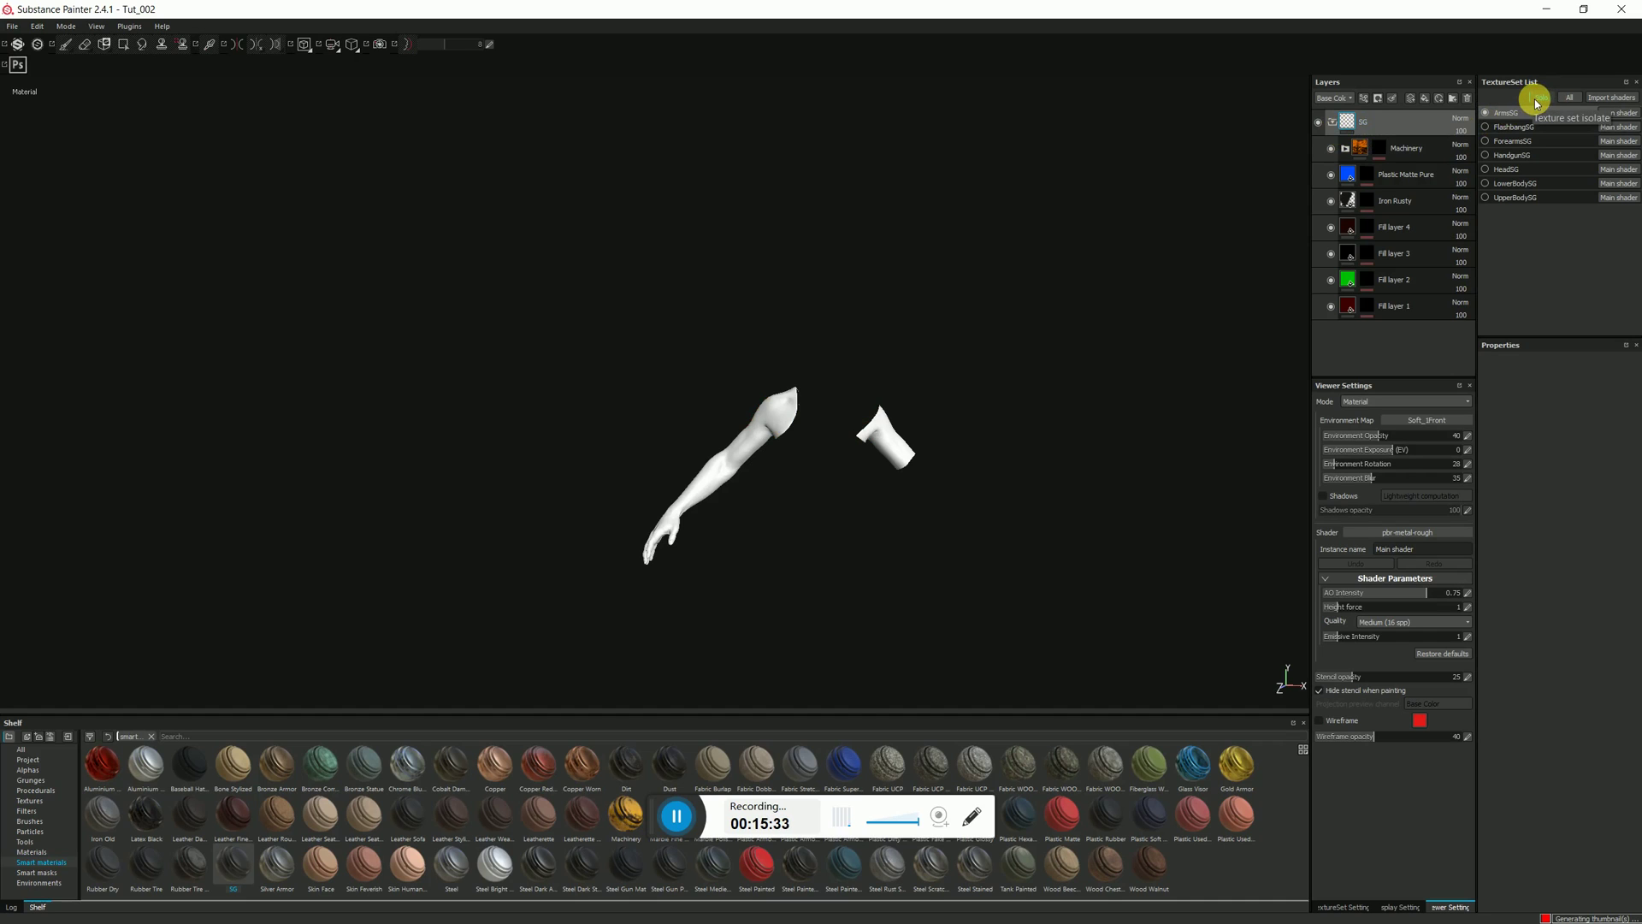
# End the isolation of the ArmsSG texture set so the whole robot is displayed
pyautogui.click(1540, 101)
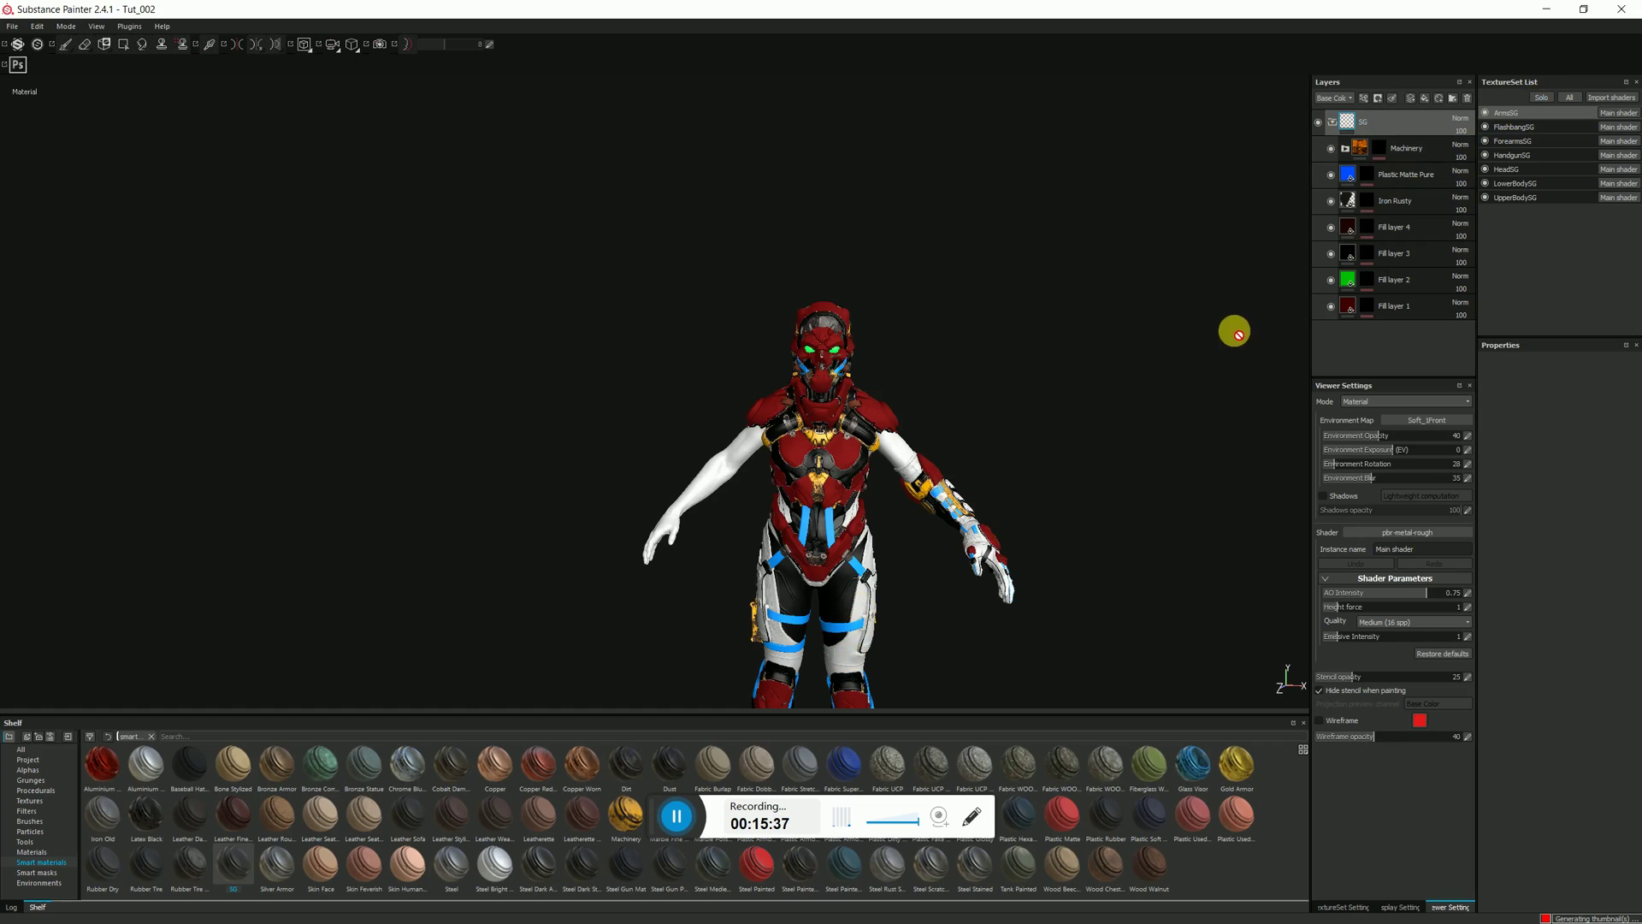
pyautogui.click(681, 822)
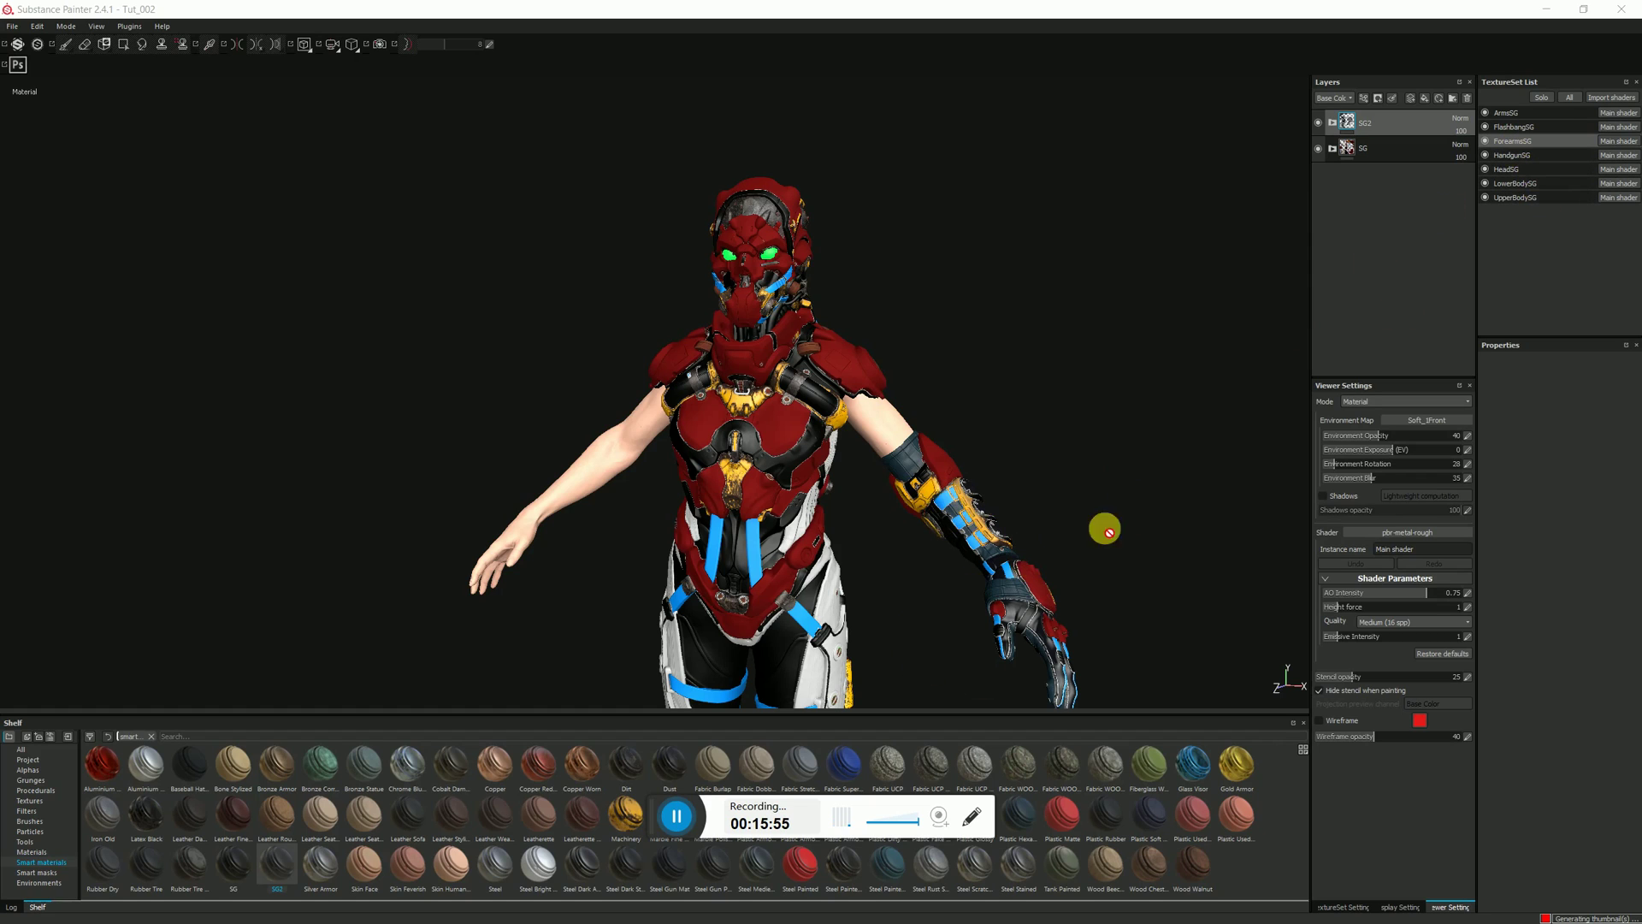
# Apply the SG2 smart material to the LowerBodySG texture set beneath the SG folder and inspect the legs
pyautogui.click(1506, 184)
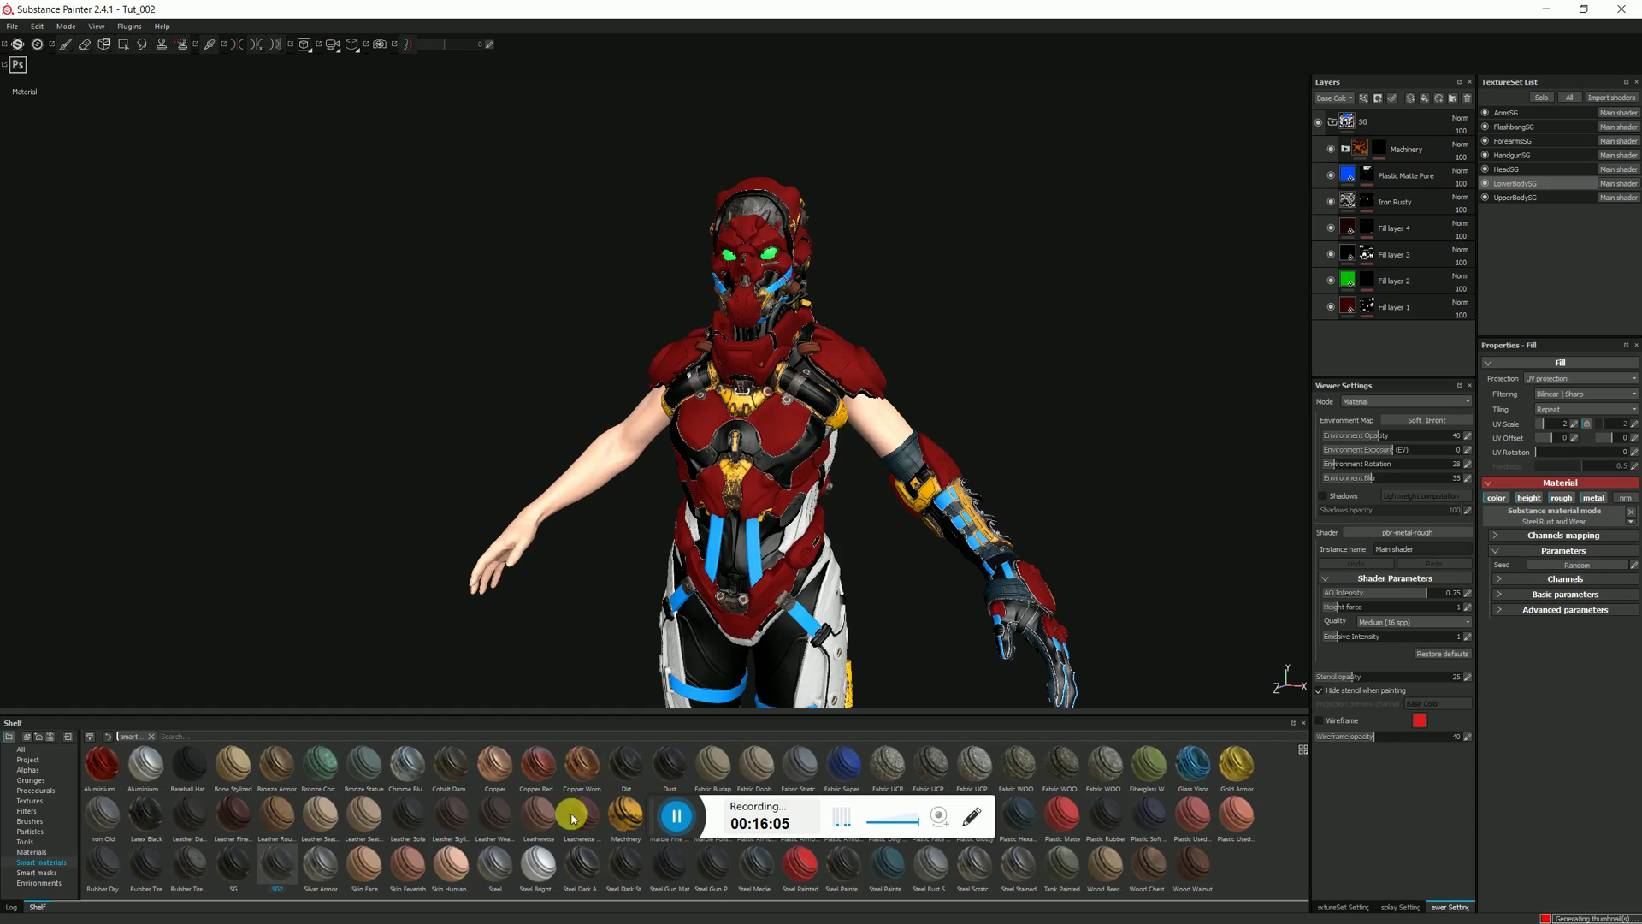
pyautogui.moveTo(288, 864); pyautogui.dragTo(1360, 344)
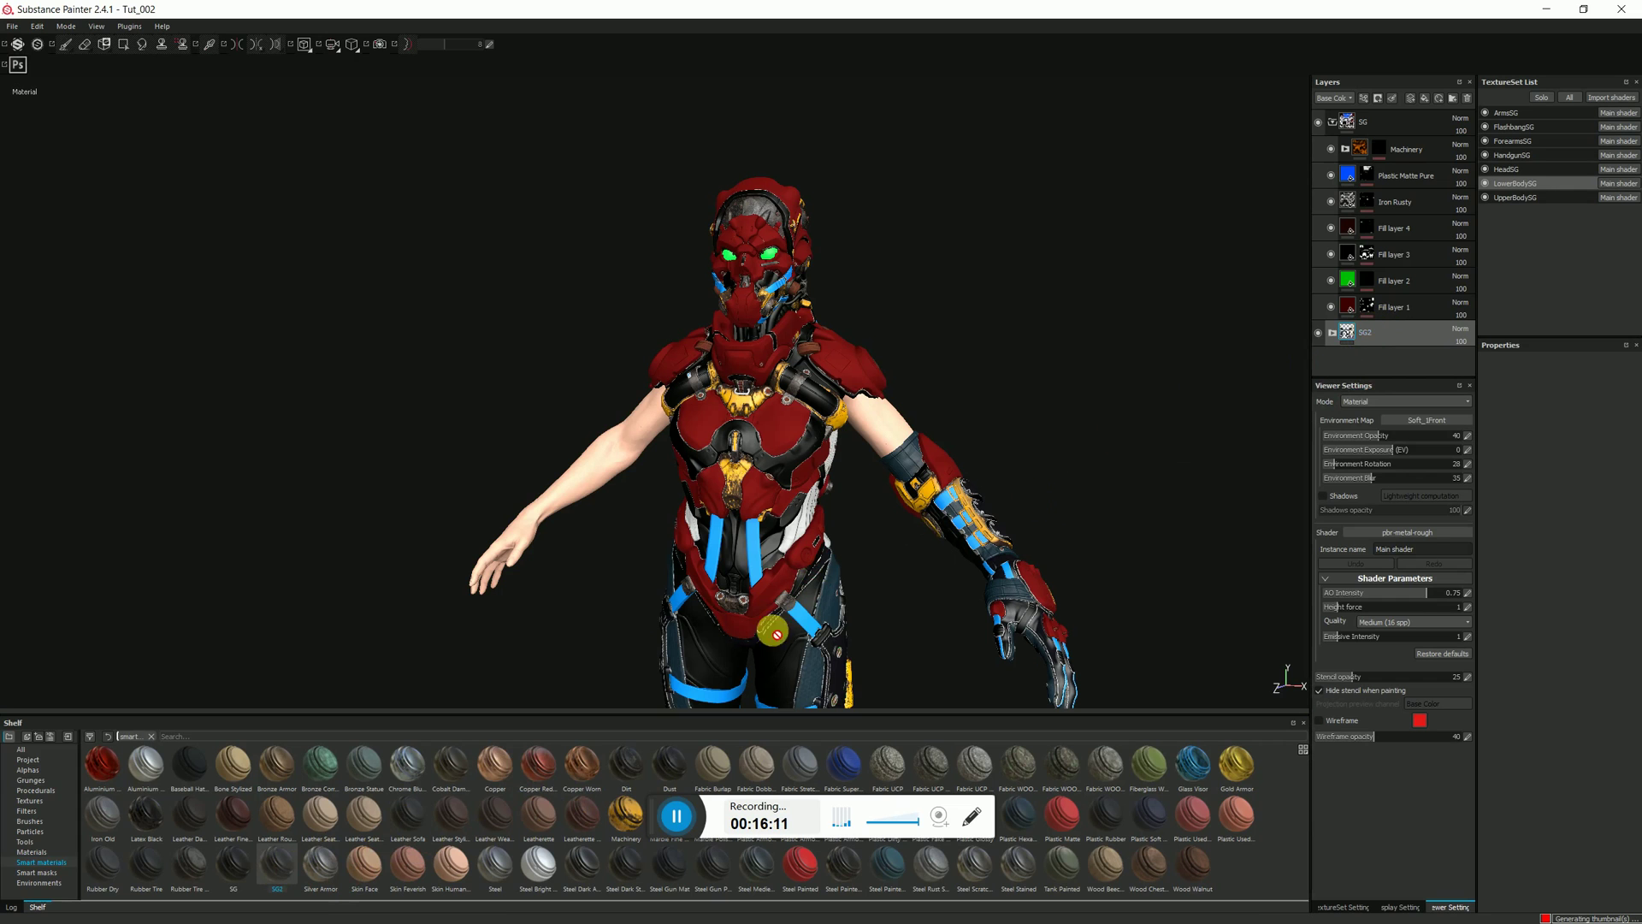
pyautogui.moveTo(892, 656)
pyautogui.mouseDown(button='middle')
pyautogui.moveTo(900, 437)
pyautogui.moveTo(974, 307)
pyautogui.moveTo(995, 168)
pyautogui.moveTo(980, 257)
pyautogui.mouseUp(button='middle')
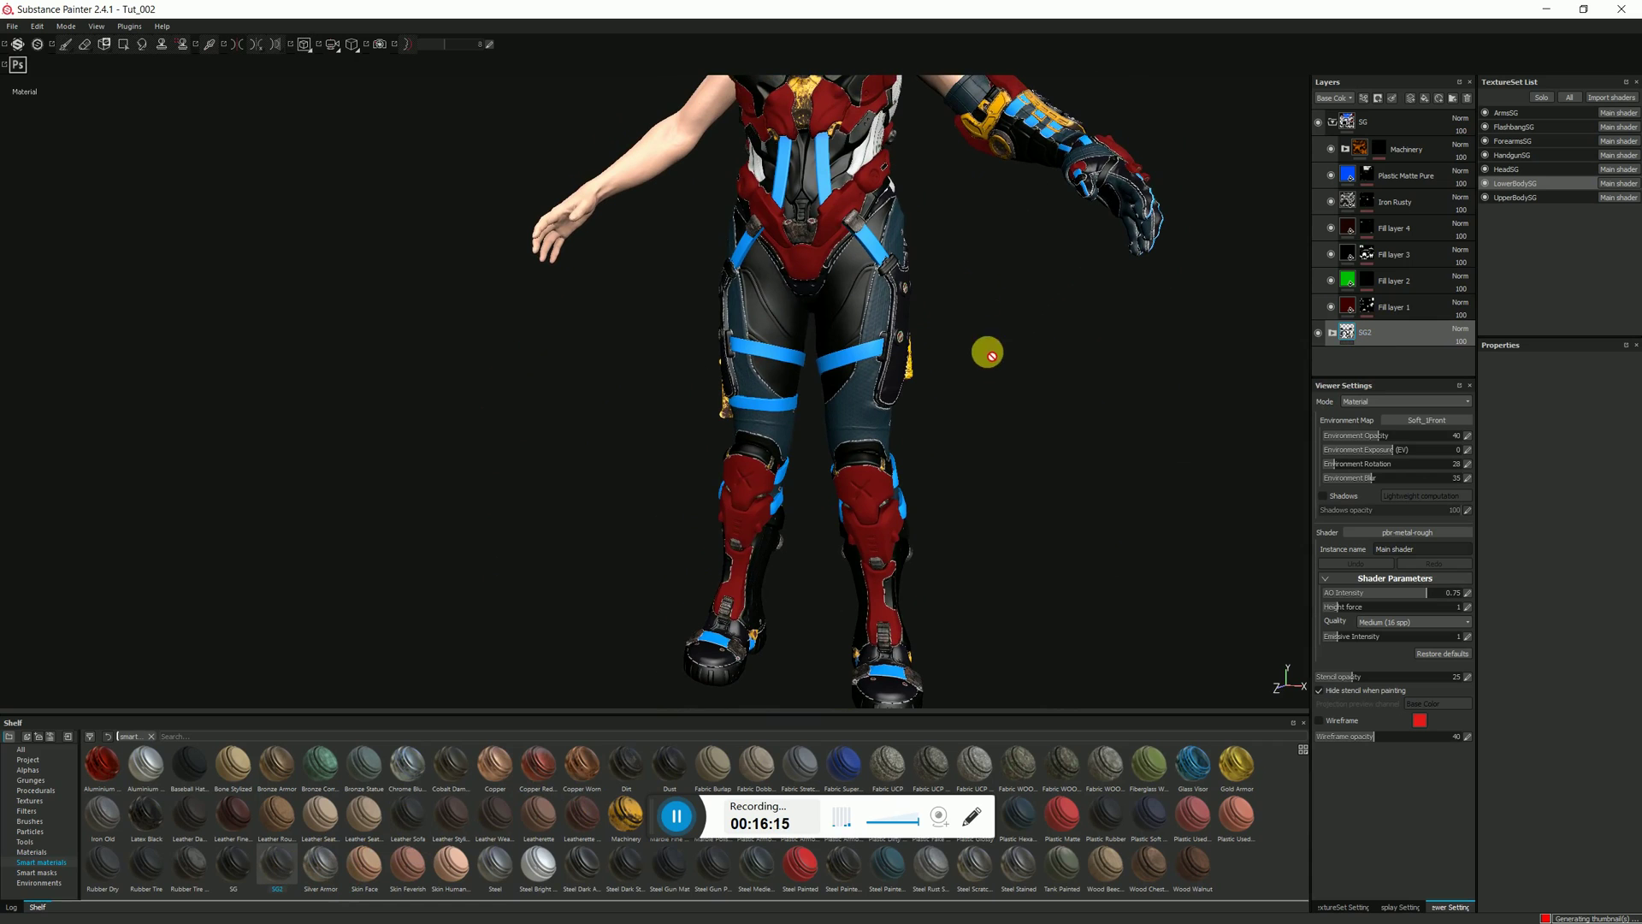
pyautogui.keyDown('alt'); pyautogui.moveTo(1023, 380); pyautogui.dragTo(972, 366); pyautogui.keyUp('alt')
pyautogui.moveTo(985, 274); pyautogui.dragTo(983, 524, button='middle')
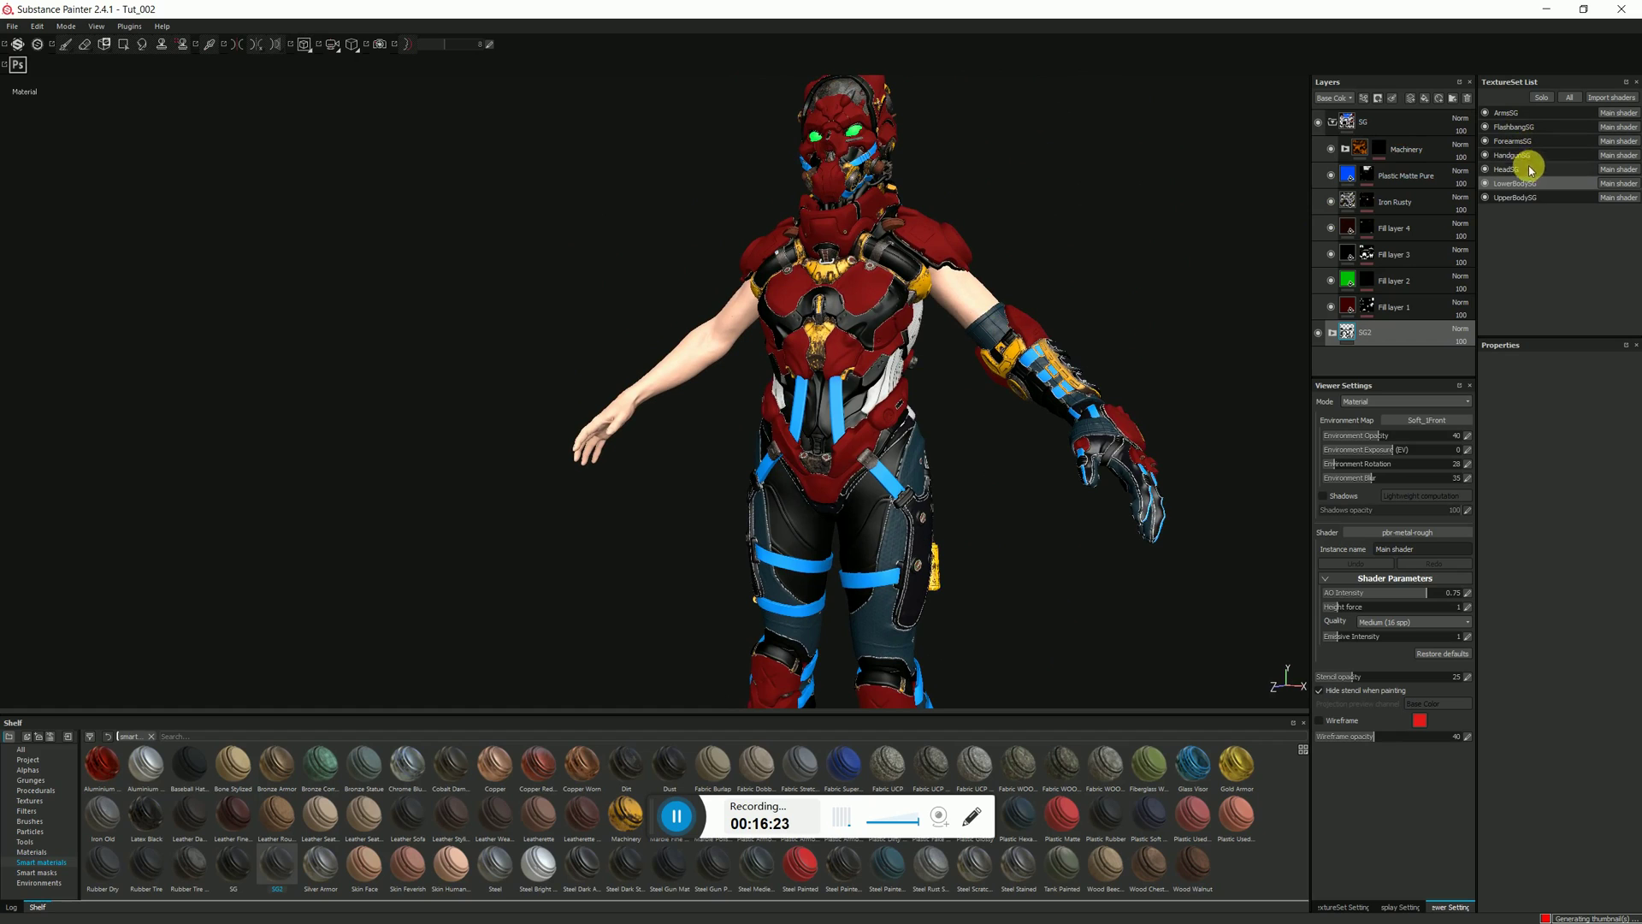
# Apply the SG2 smart material to the UpperBodySG texture set, placing it below the SG folder
pyautogui.click(1515, 199)
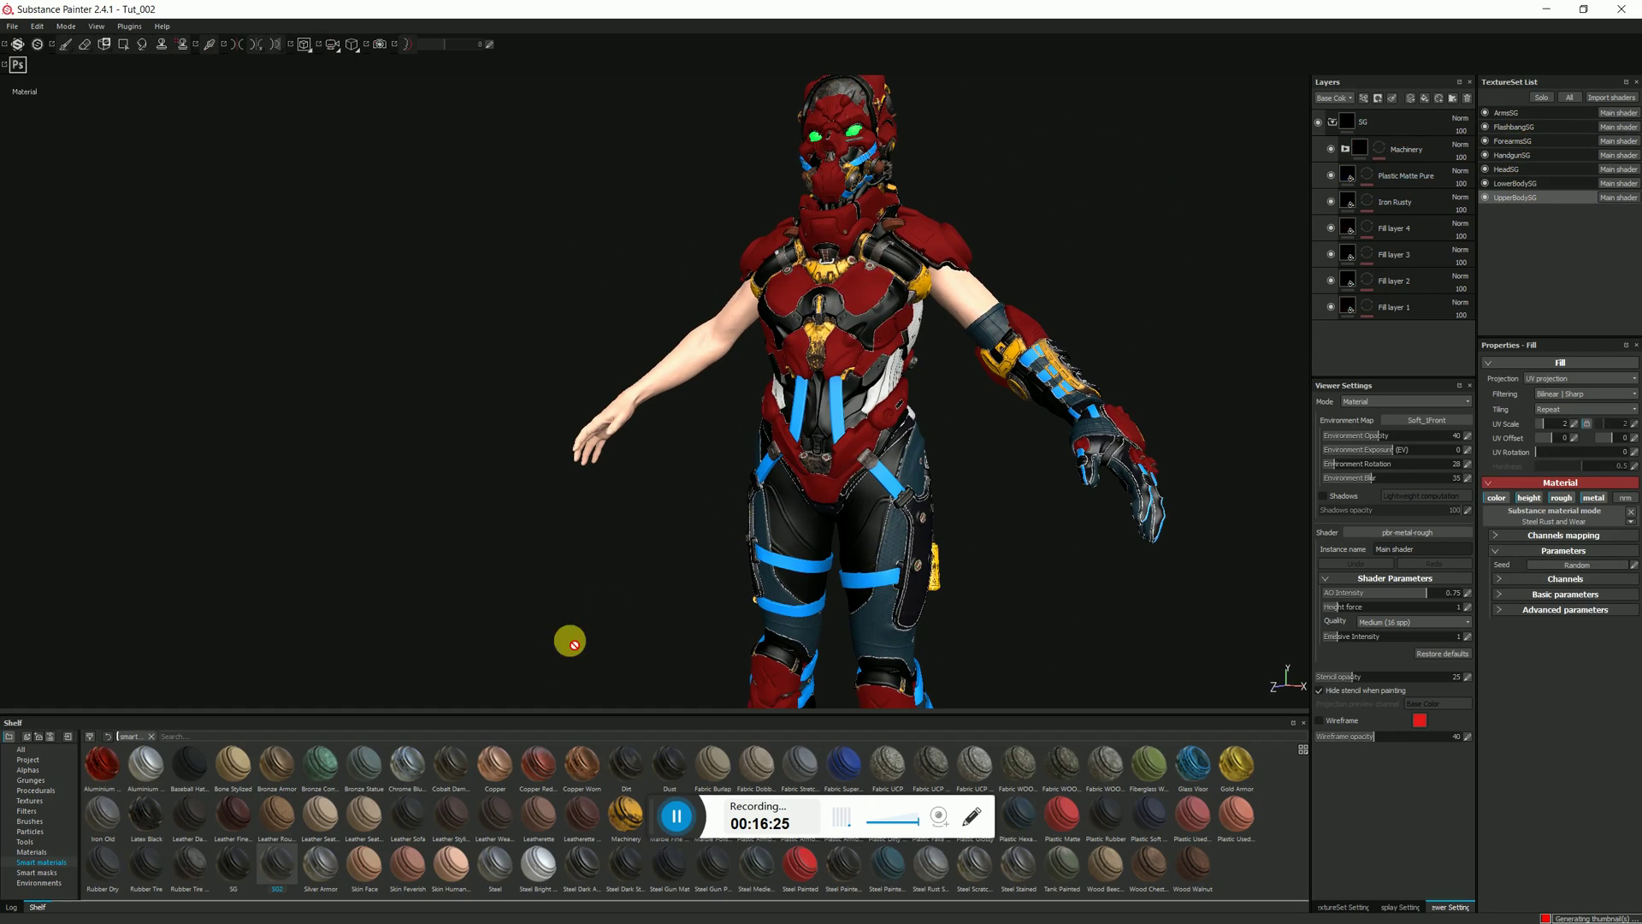
pyautogui.moveTo(272, 870); pyautogui.dragTo(1411, 366)
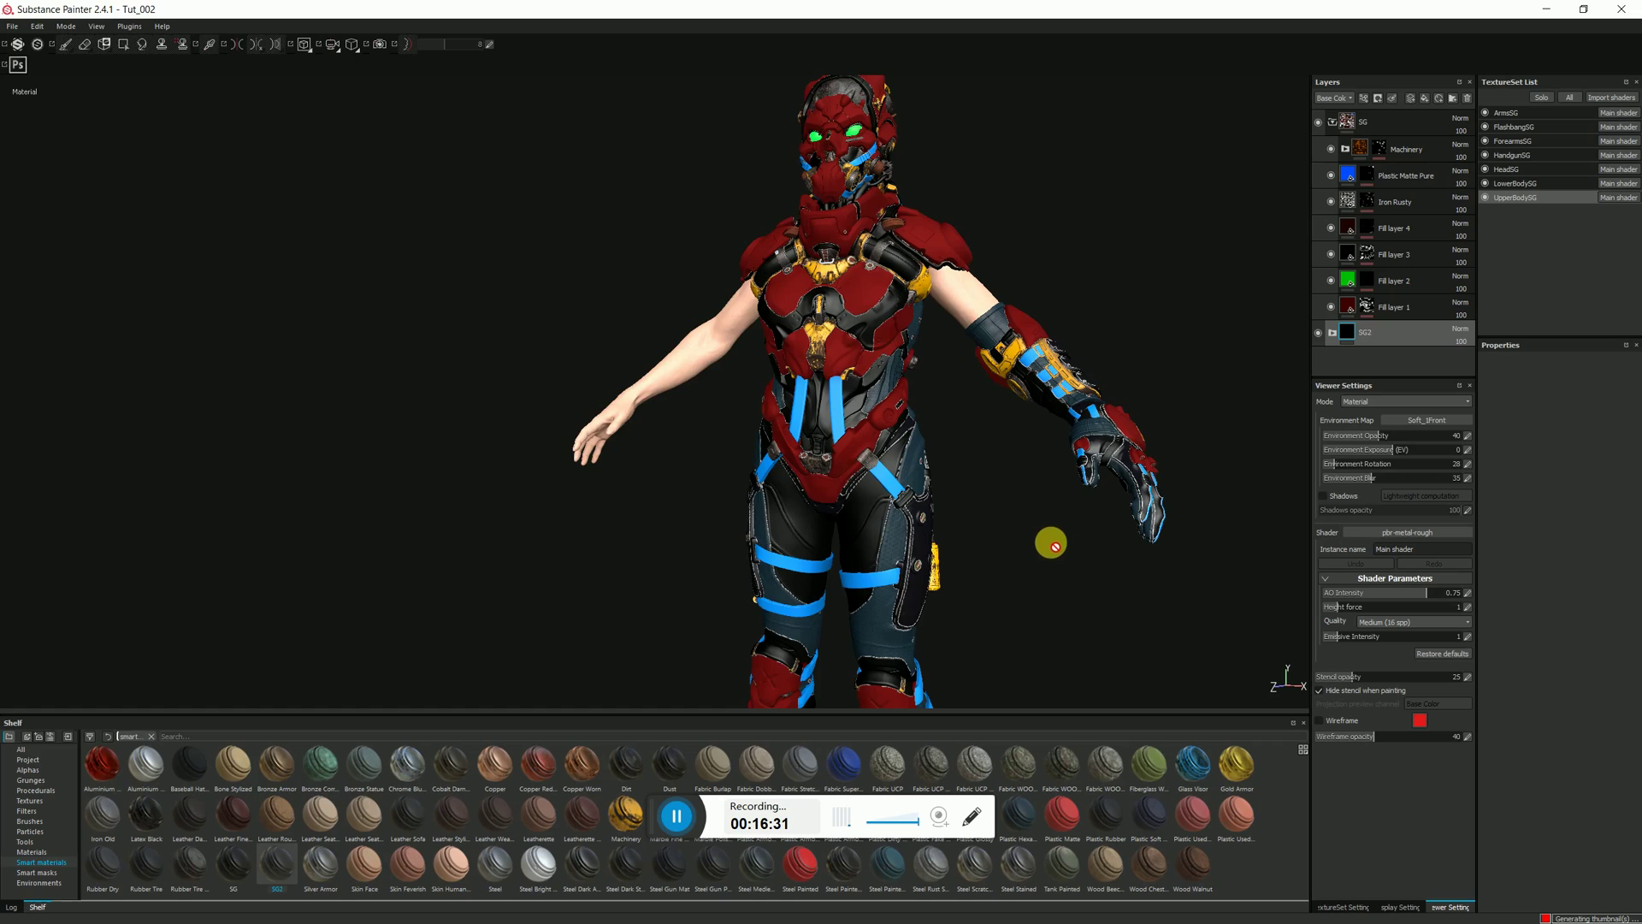
pyautogui.scroll(-2, 1044, 547)
pyautogui.scroll(-1, 1043, 555)
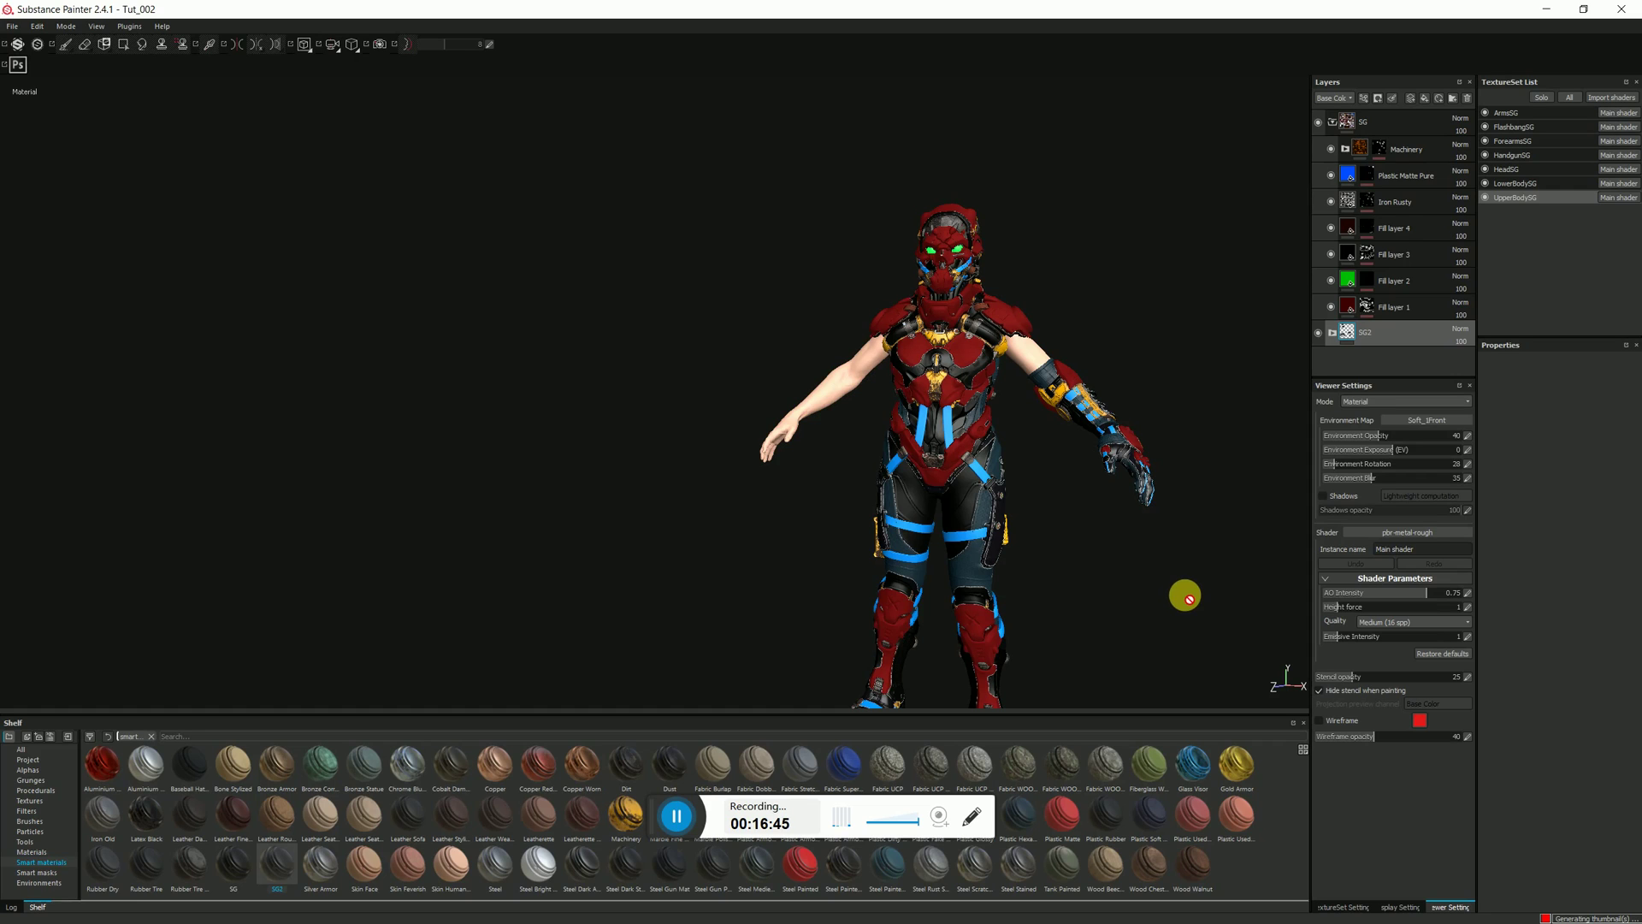
pyautogui.press('alt')
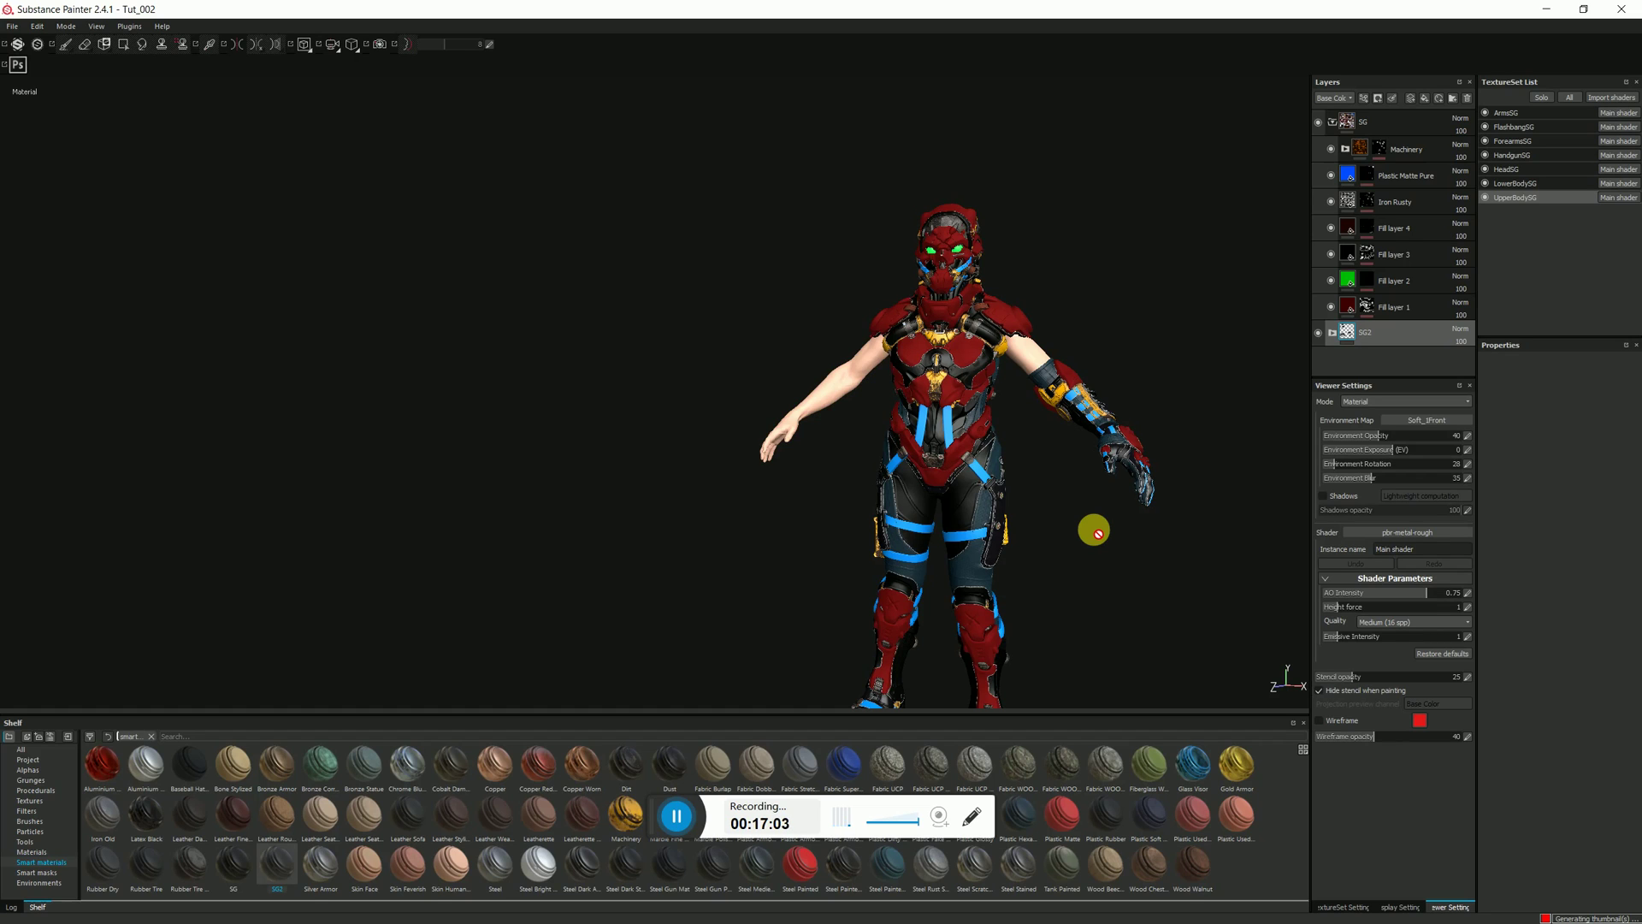
pyautogui.click(676, 814)
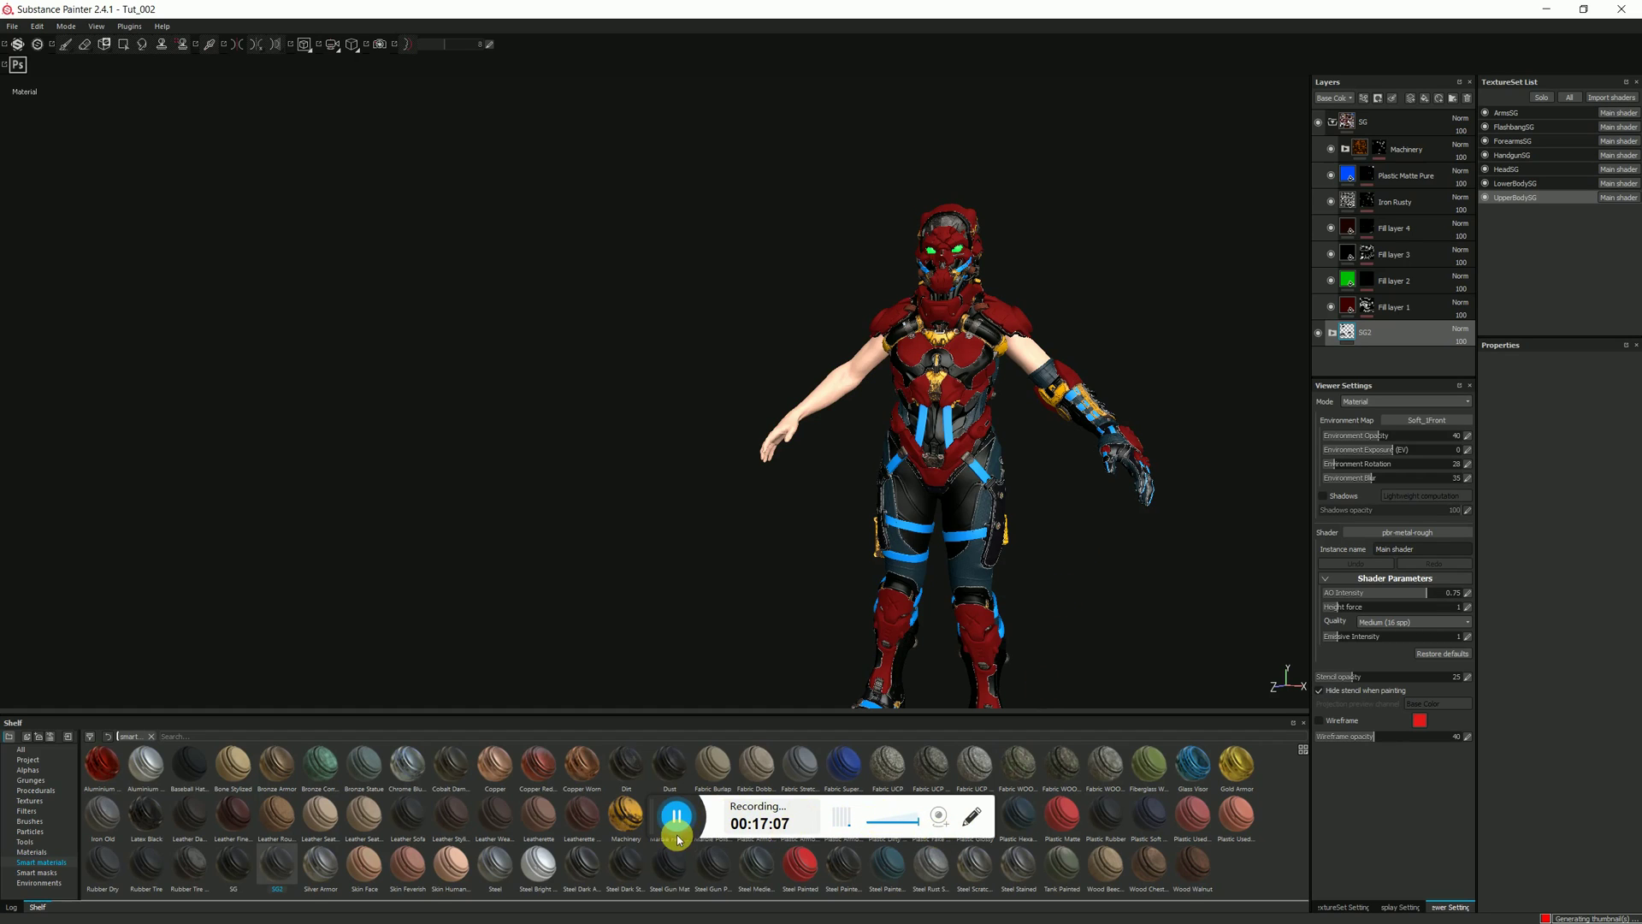